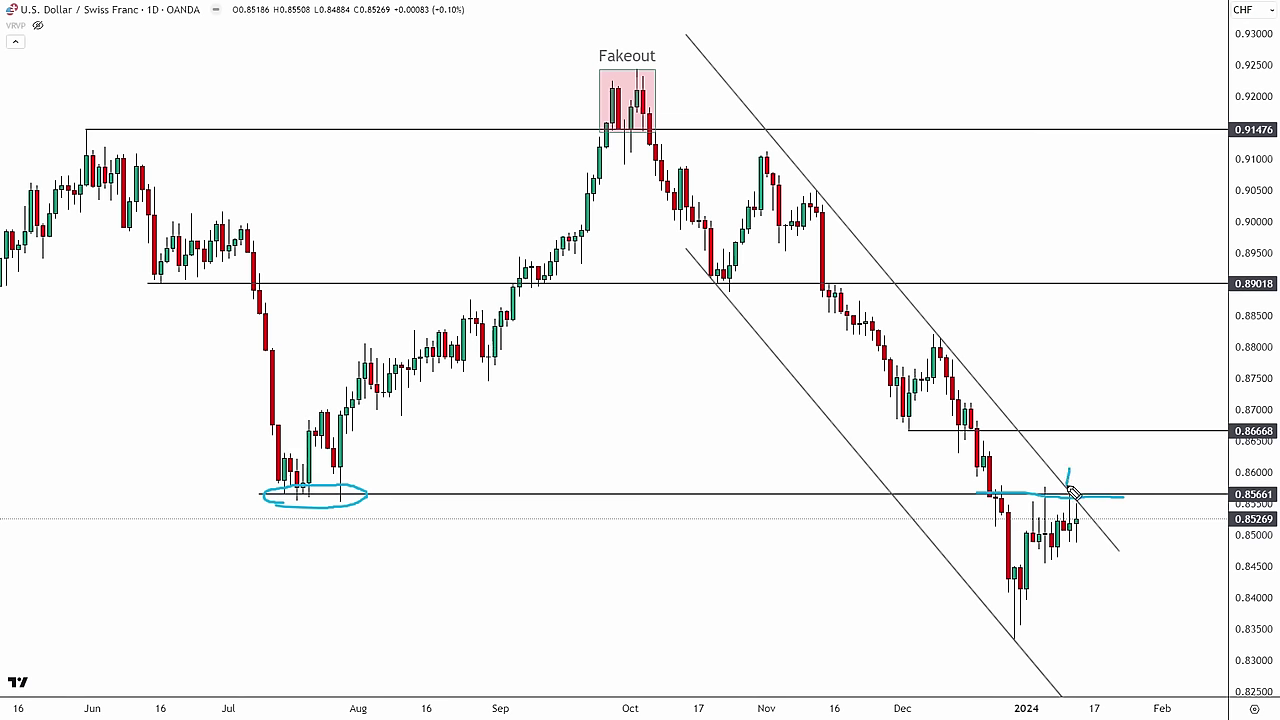
Step: Brush-mark the 0.8566 level on USD/CHF, the 1.3290 wick low on USD/CAD, and the trendline retest
left_click_drag(1068, 488, 1147, 485)
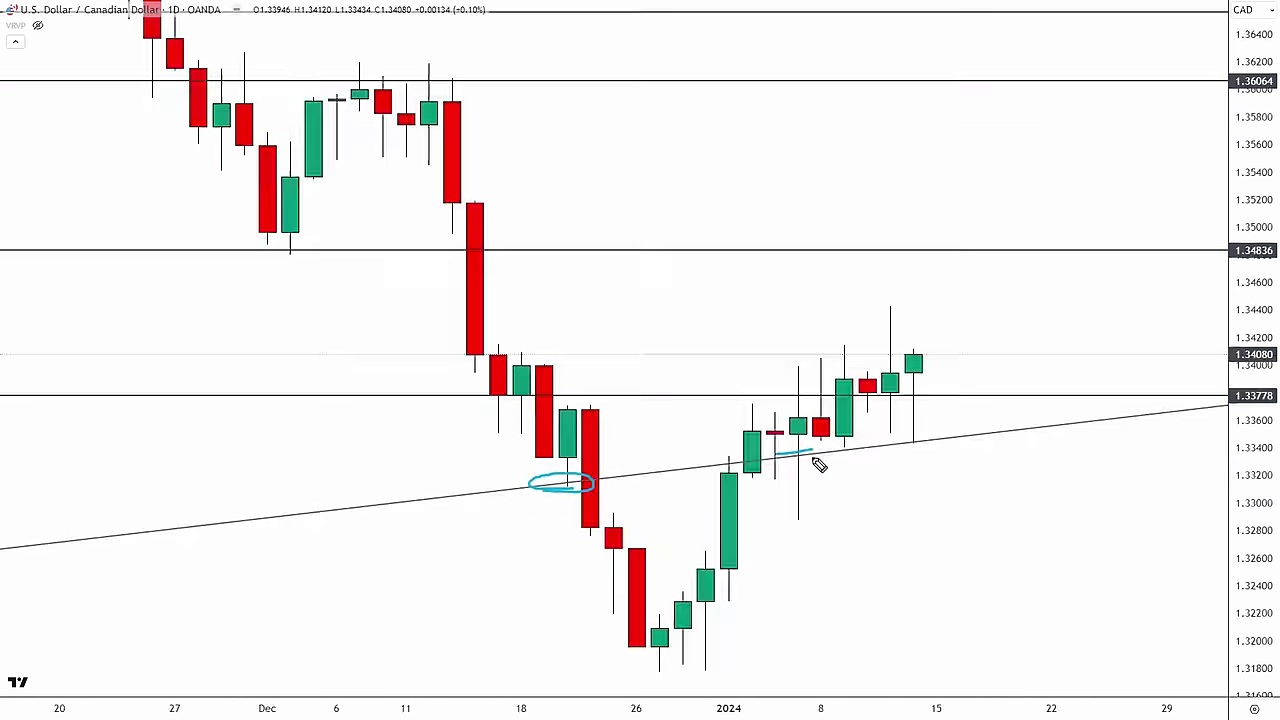
left_click_drag(769, 522, 835, 514)
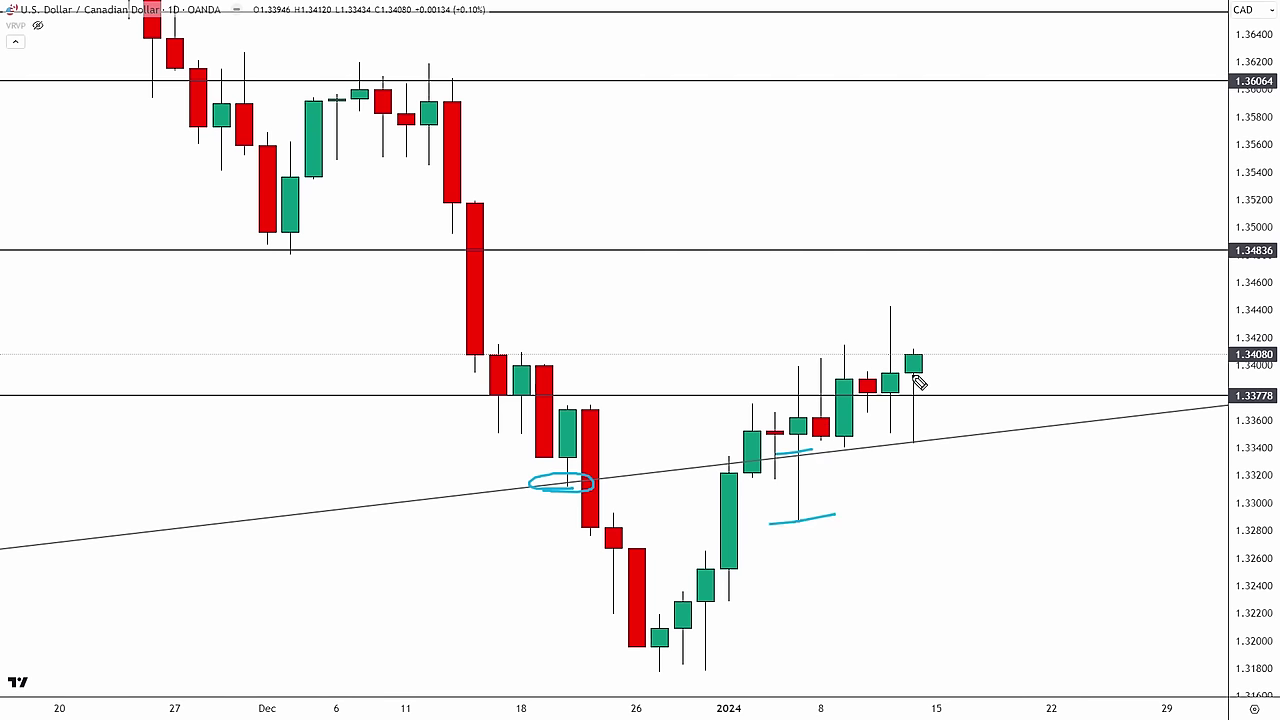
left_click_drag(905, 458, 946, 436)
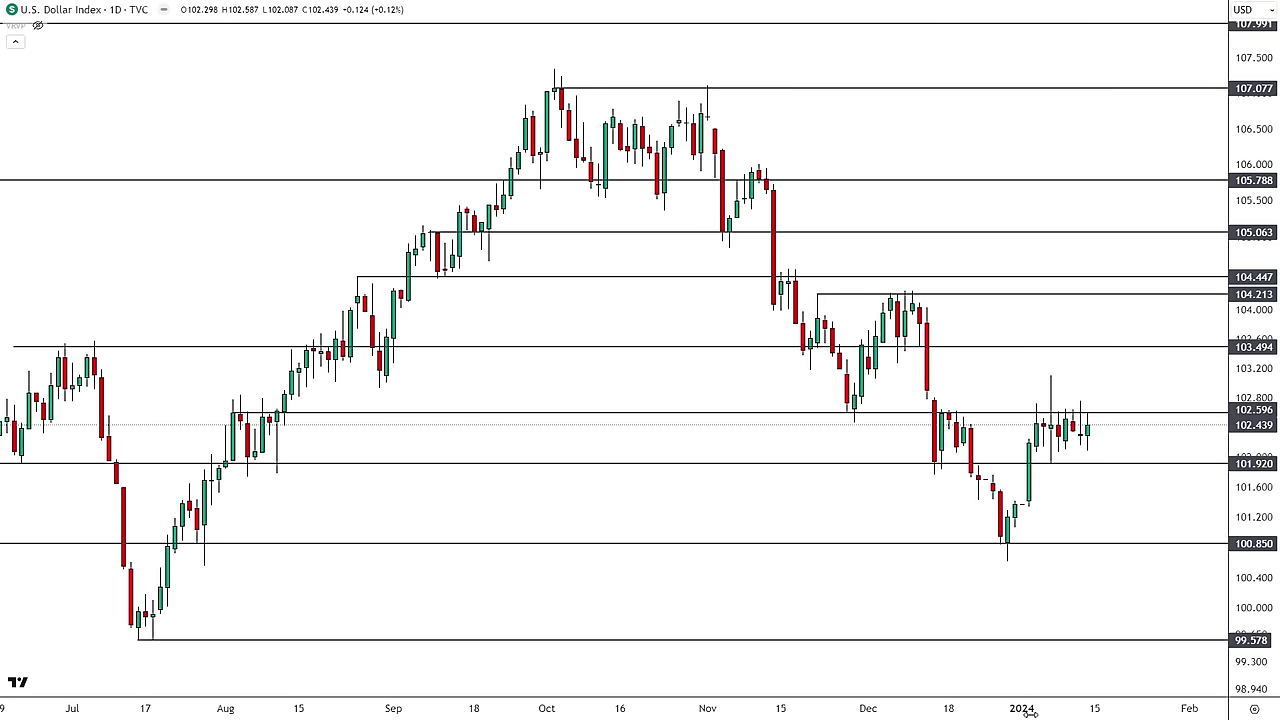
left_click_drag(1031, 713, 992, 713)
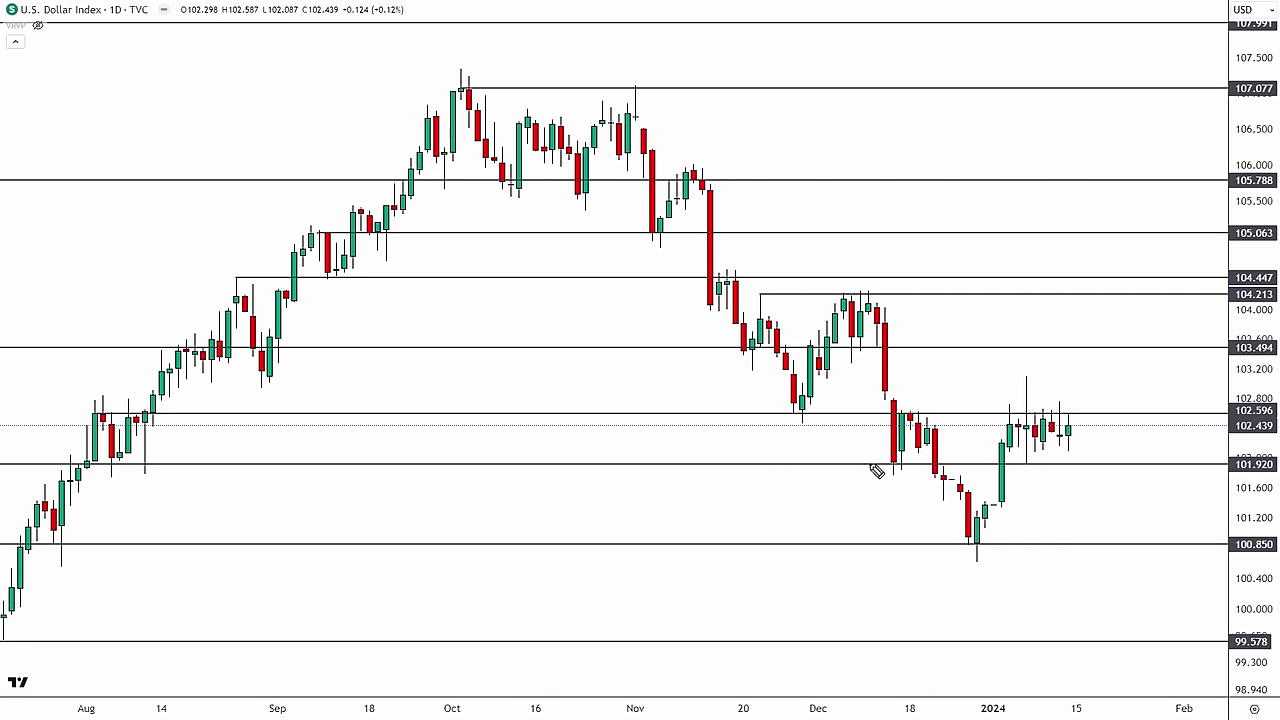
mouse_move(72, 473)
left_mouse_down()
mouse_move(165, 467)
mouse_move(75, 465)
left_mouse_up()
left_click_drag(877, 477, 878, 472)
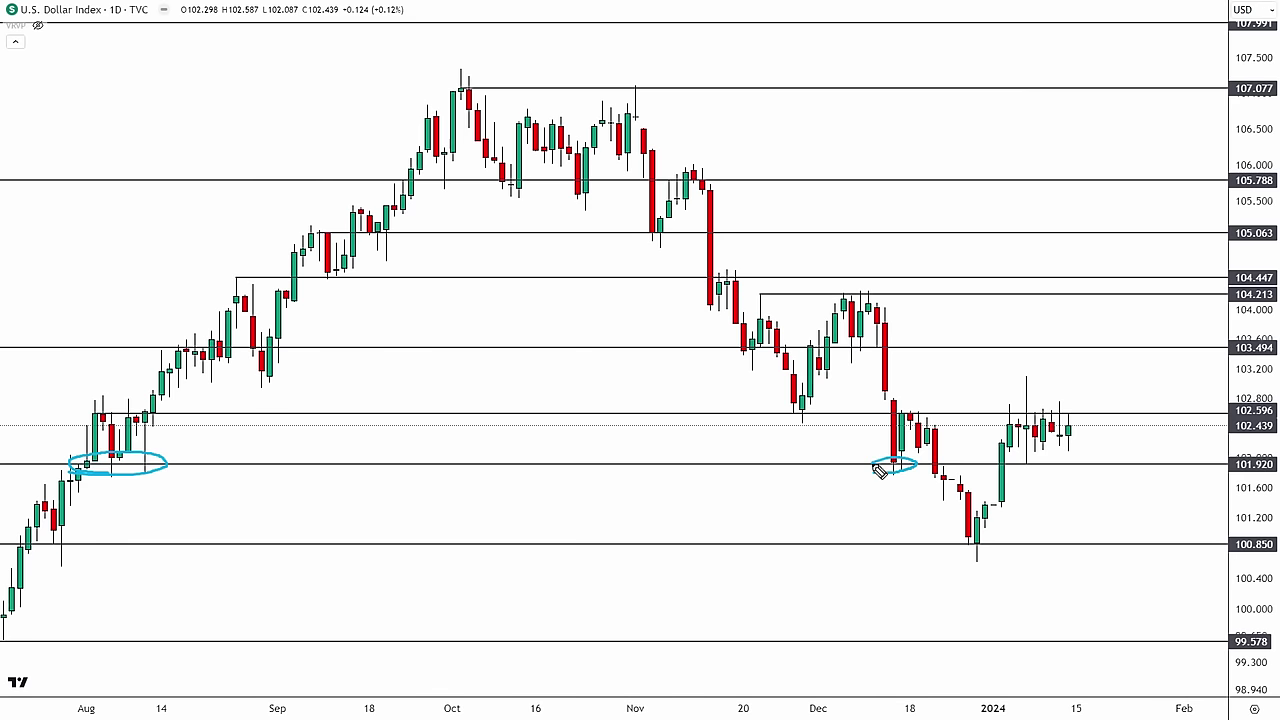
mouse_move(1021, 474)
left_mouse_down()
mouse_move(1012, 458)
mouse_move(1032, 477)
mouse_move(1036, 462)
left_mouse_up()
left_click_drag(157, 418, 96, 412)
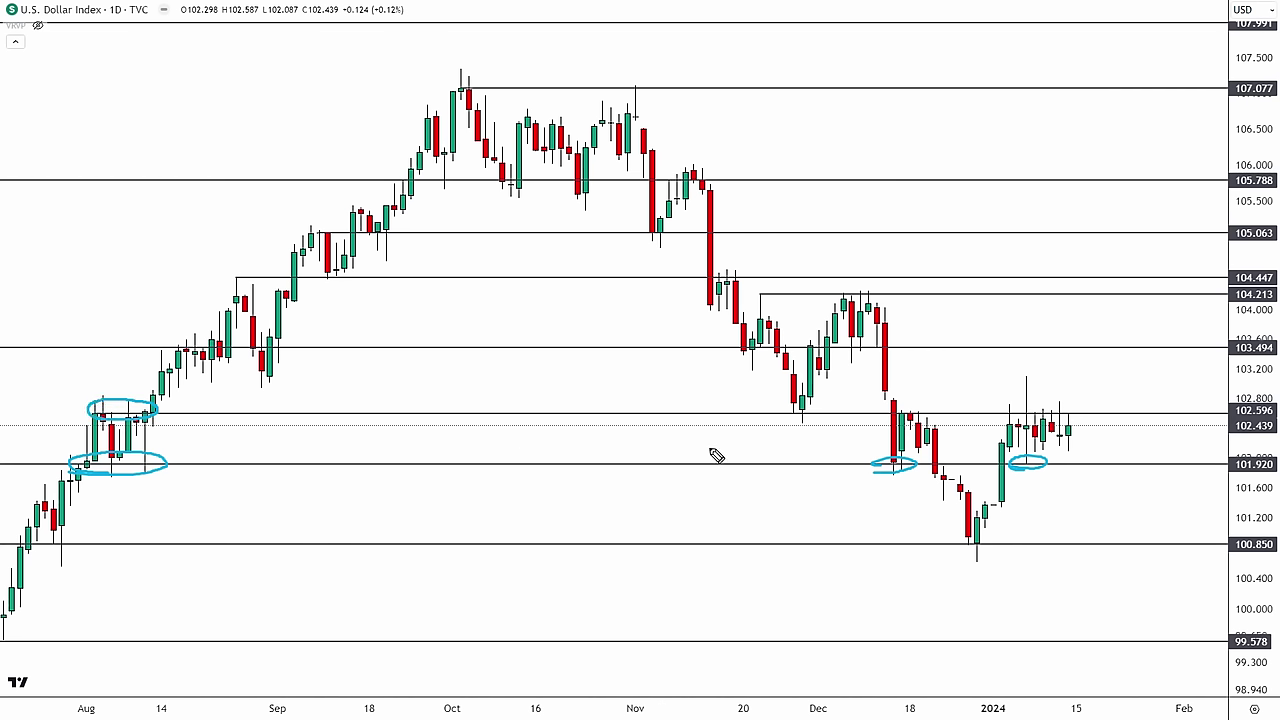
left_click_drag(789, 416, 800, 406)
mouse_move(909, 424)
left_mouse_down()
mouse_move(940, 418)
mouse_move(900, 412)
left_mouse_up()
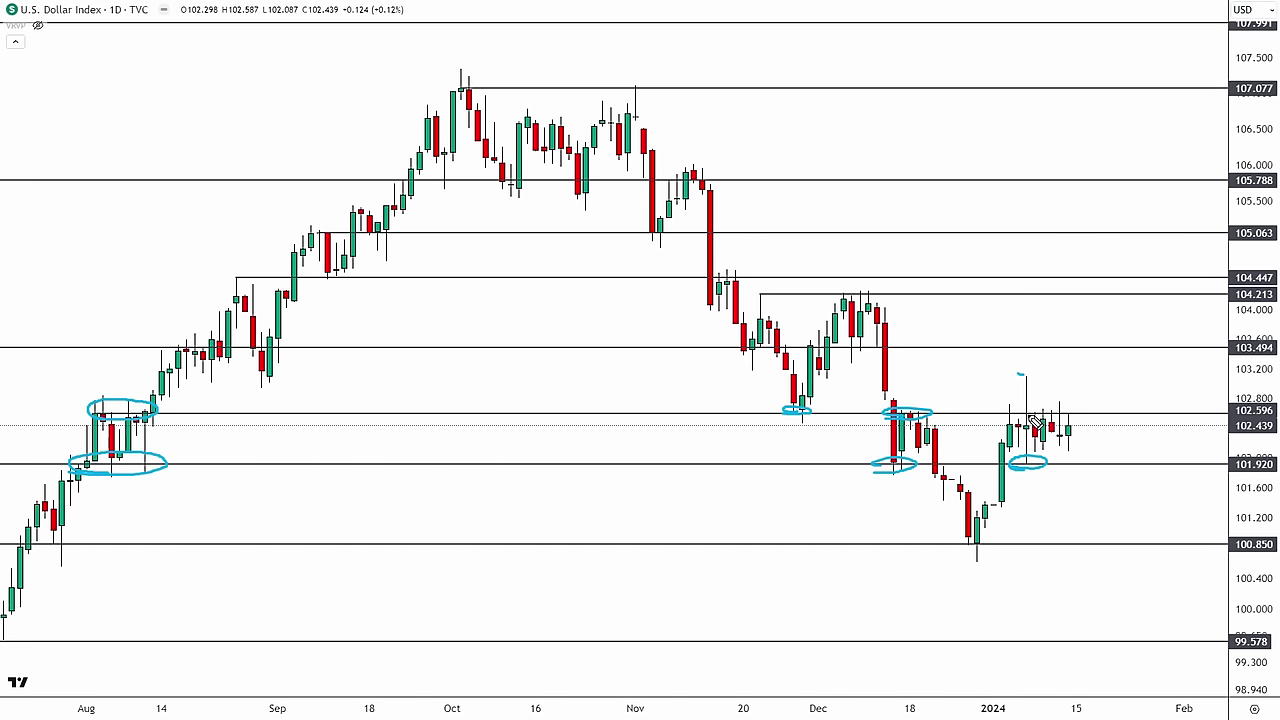
left_click_drag(1030, 413, 1104, 411)
key("ctrl+z")
key("ctrl+z")
key("ctrl+z")
key("ctrl+z")
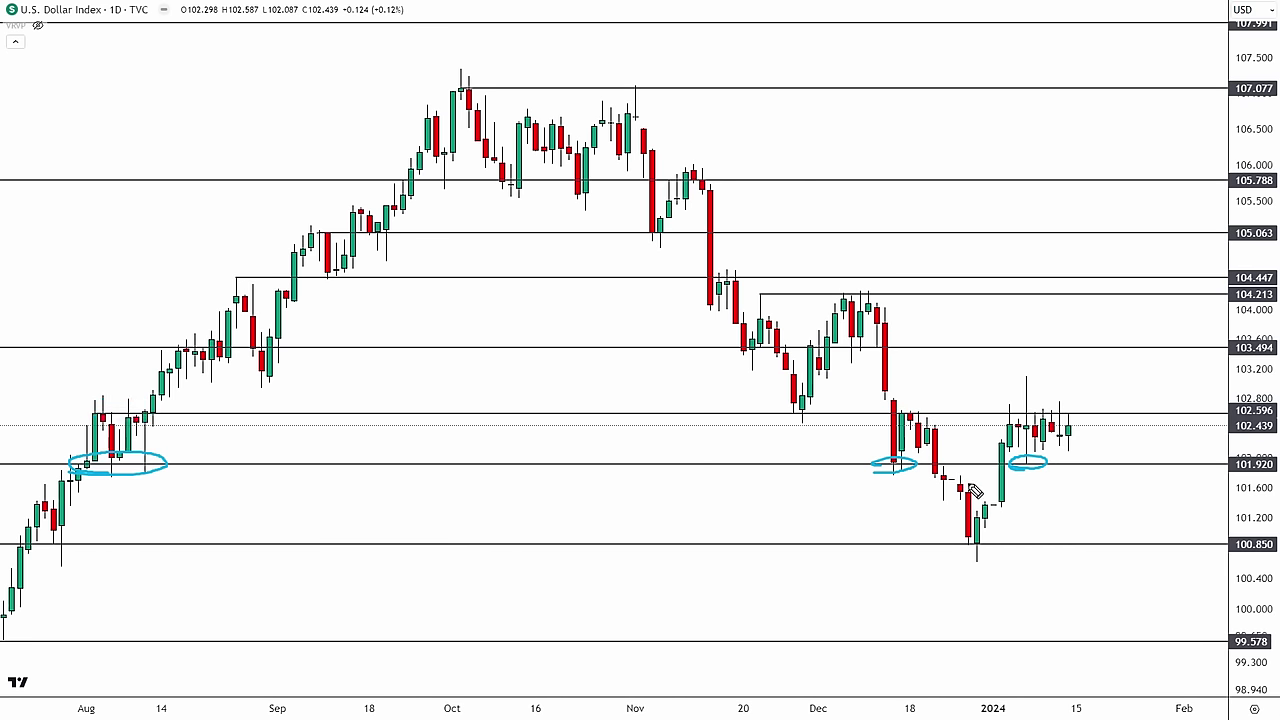
key("ctrl+z")
key("ctrl+z")
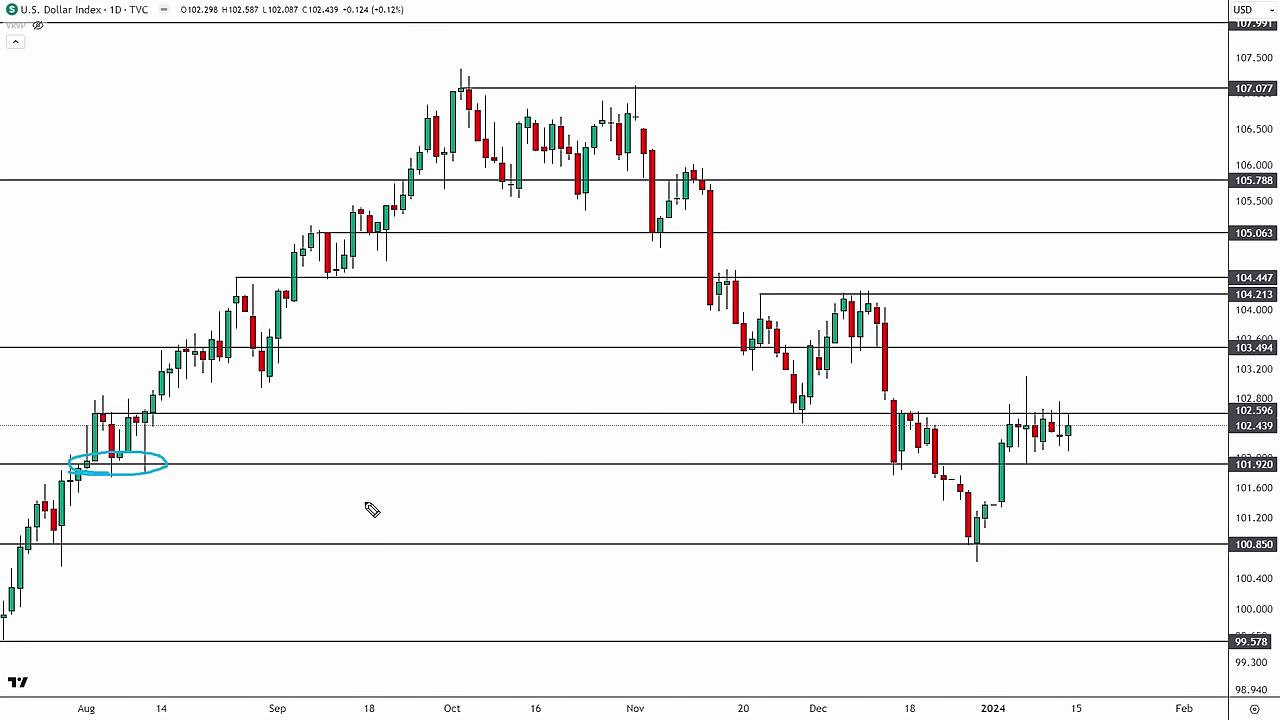
key("ctrl+z")
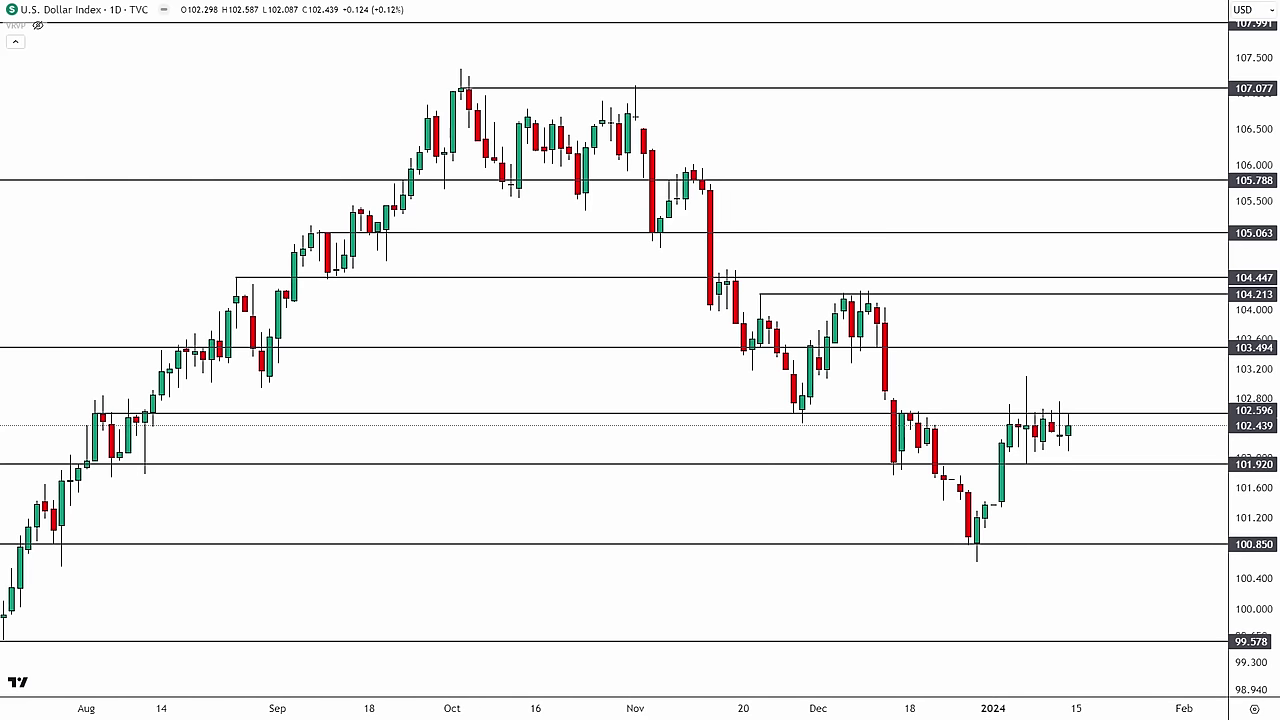
Step: Zoom the time axis out to early 2023 and circle the February and April lows at 100.850
left_click_drag(665, 707, 856, 707)
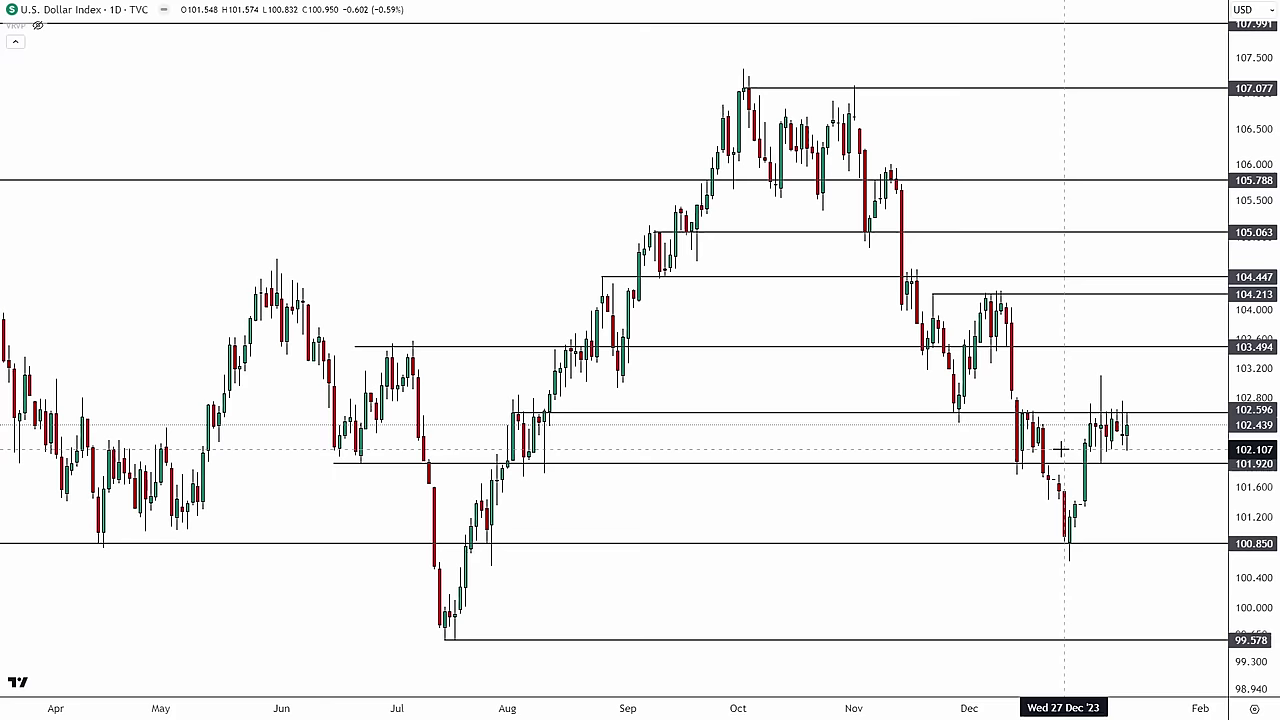
left_click_drag(863, 707, 952, 705)
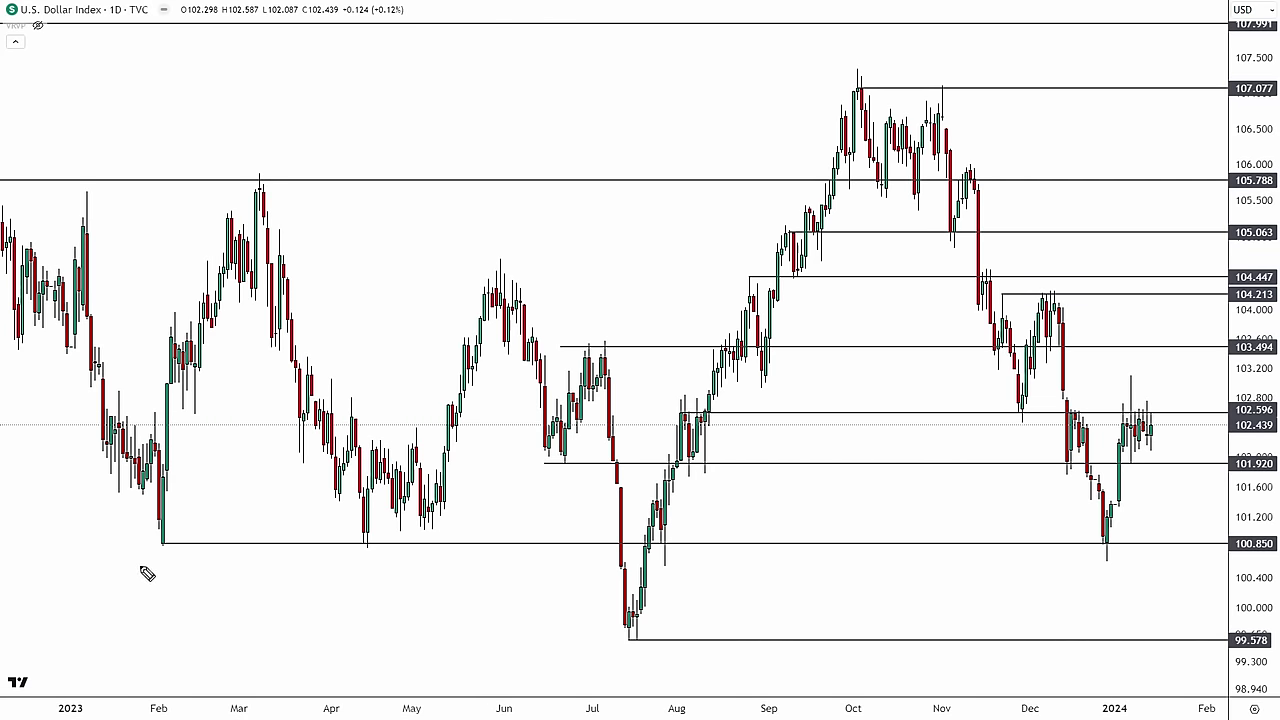
left_click_drag(149, 546, 150, 540)
mouse_move(374, 549)
left_mouse_down()
mouse_move(349, 550)
mouse_move(374, 546)
left_mouse_up()
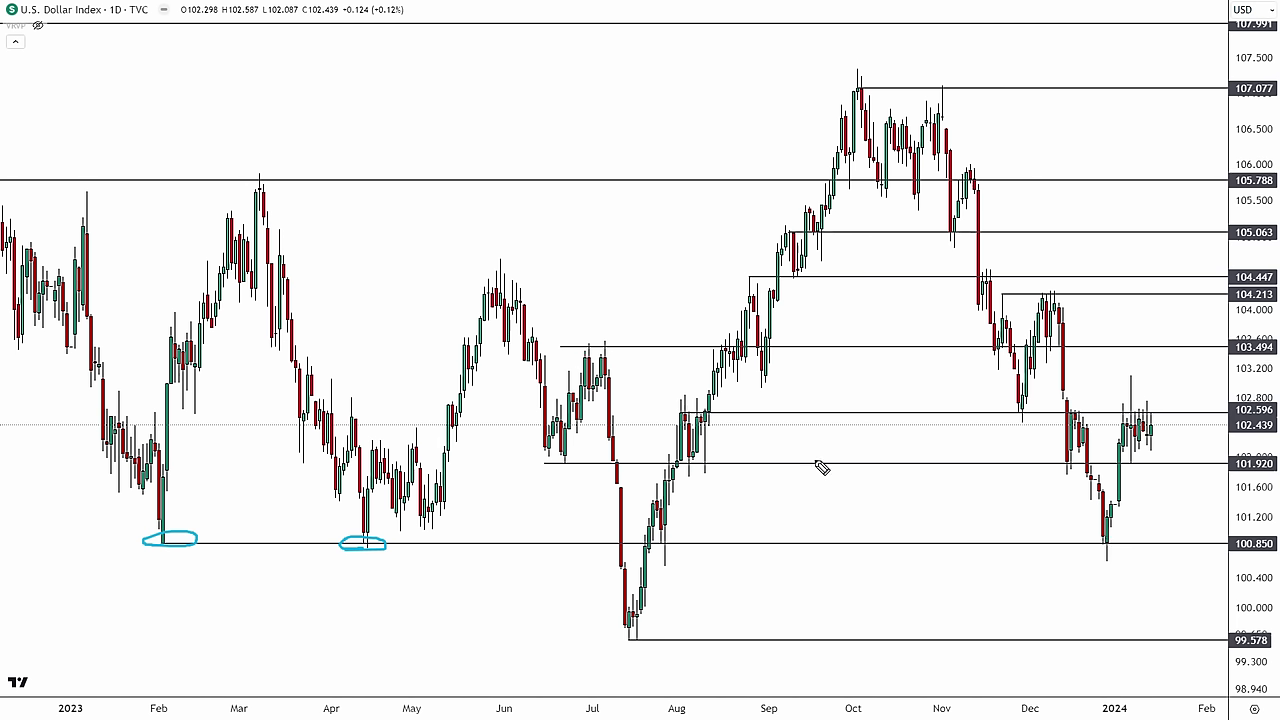
Step: Circle the June, August, December and January touches of 101.920 and arc the 99.578 low, then undo
left_click_drag(553, 463, 575, 460)
left_click_drag(678, 468, 683, 468)
left_click_drag(1068, 470, 1132, 466)
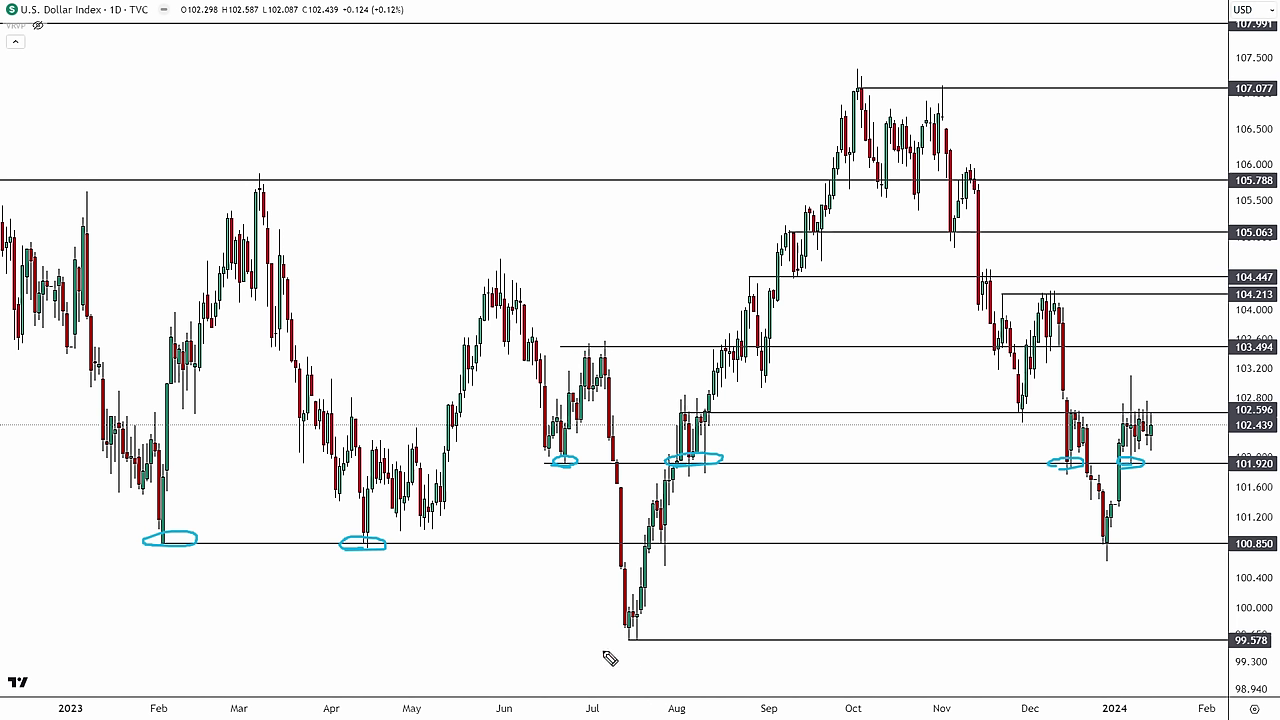
mouse_move(577, 630)
left_mouse_down()
mouse_move(612, 667)
mouse_move(700, 625)
left_mouse_up()
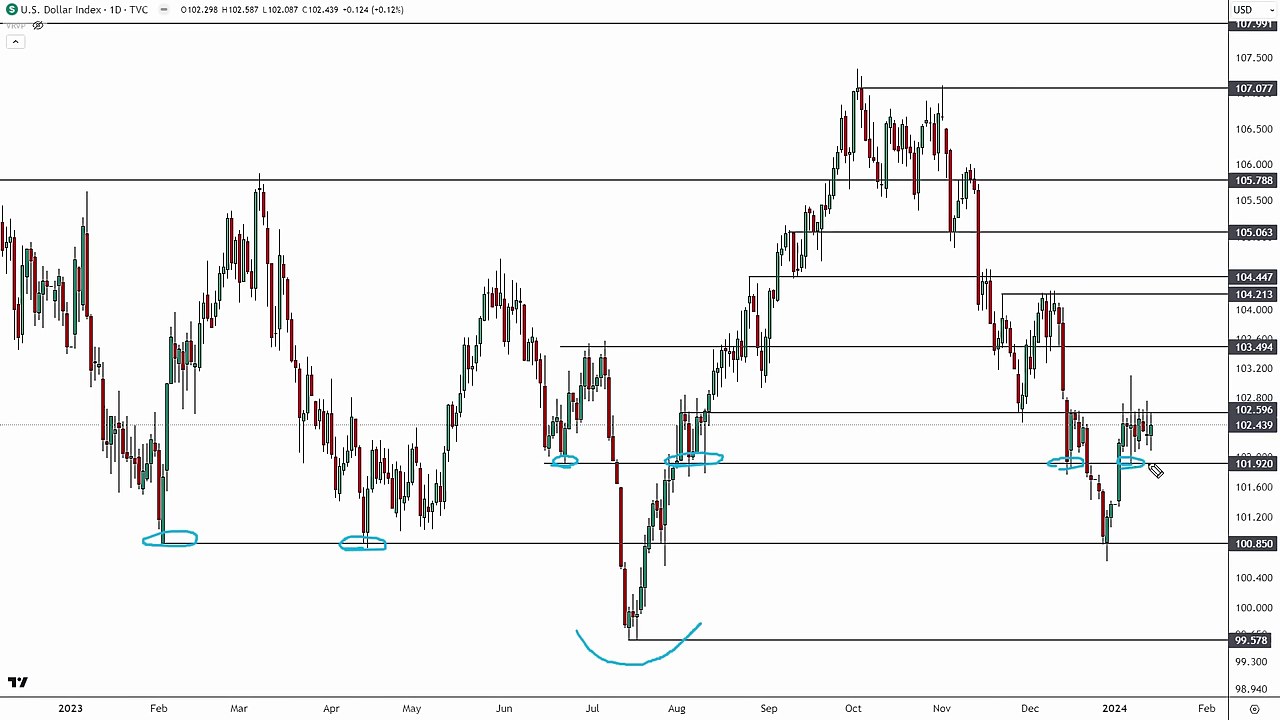
key("ctrl+z")
key("ctrl+z")
key("ctrl+z")
key("ctrl+z")
key("ctrl+z")
key("ctrl+z")
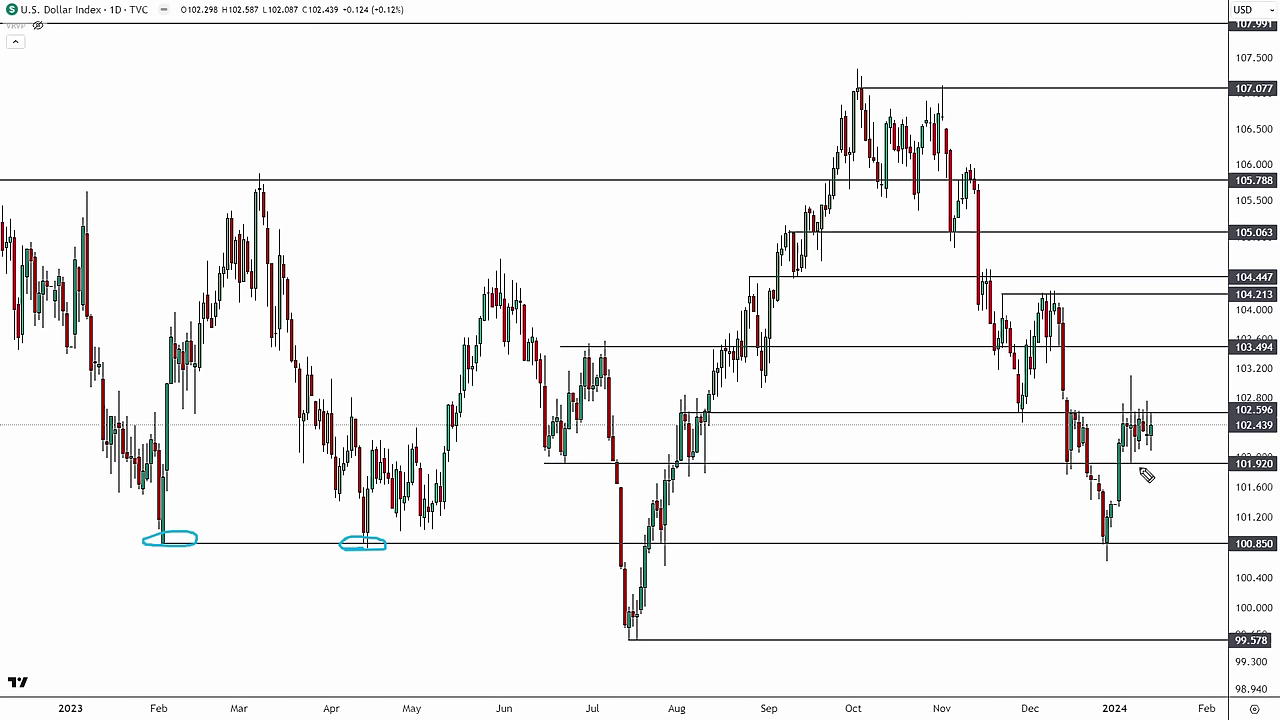
Step: Remove the last February circle, zoom in, and sketch a box above 102.596 with a choppy projected path
key("ctrl+z")
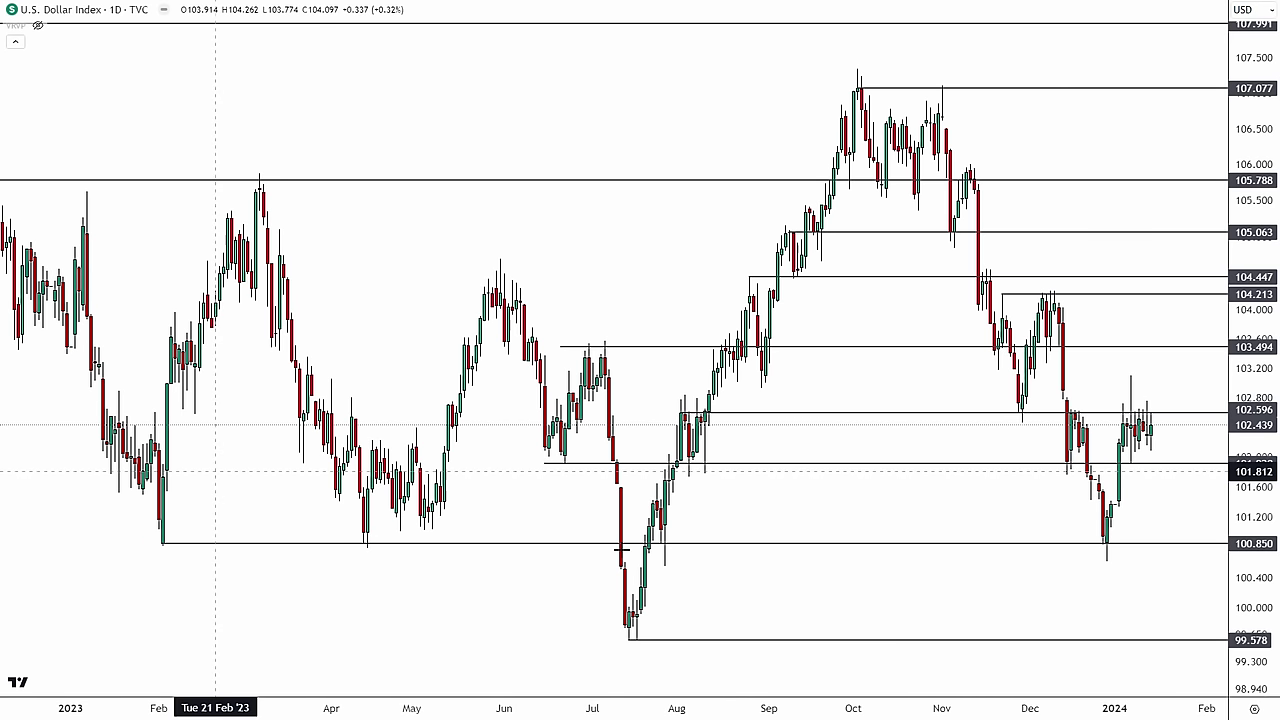
scroll(1097, 711, "up", 3)
scroll(1097, 711, "up", 3)
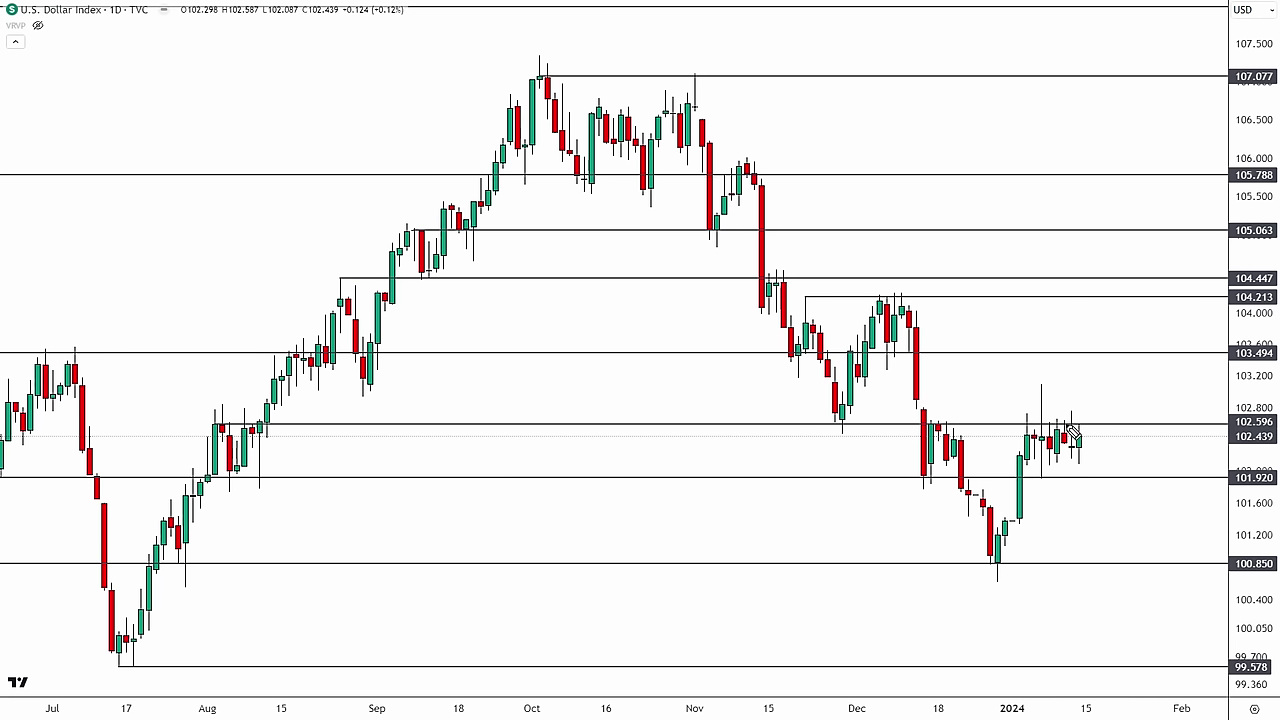
mouse_move(1078, 396)
left_mouse_down()
mouse_move(1100, 411)
mouse_move(1132, 395)
mouse_move(1079, 389)
left_mouse_up()
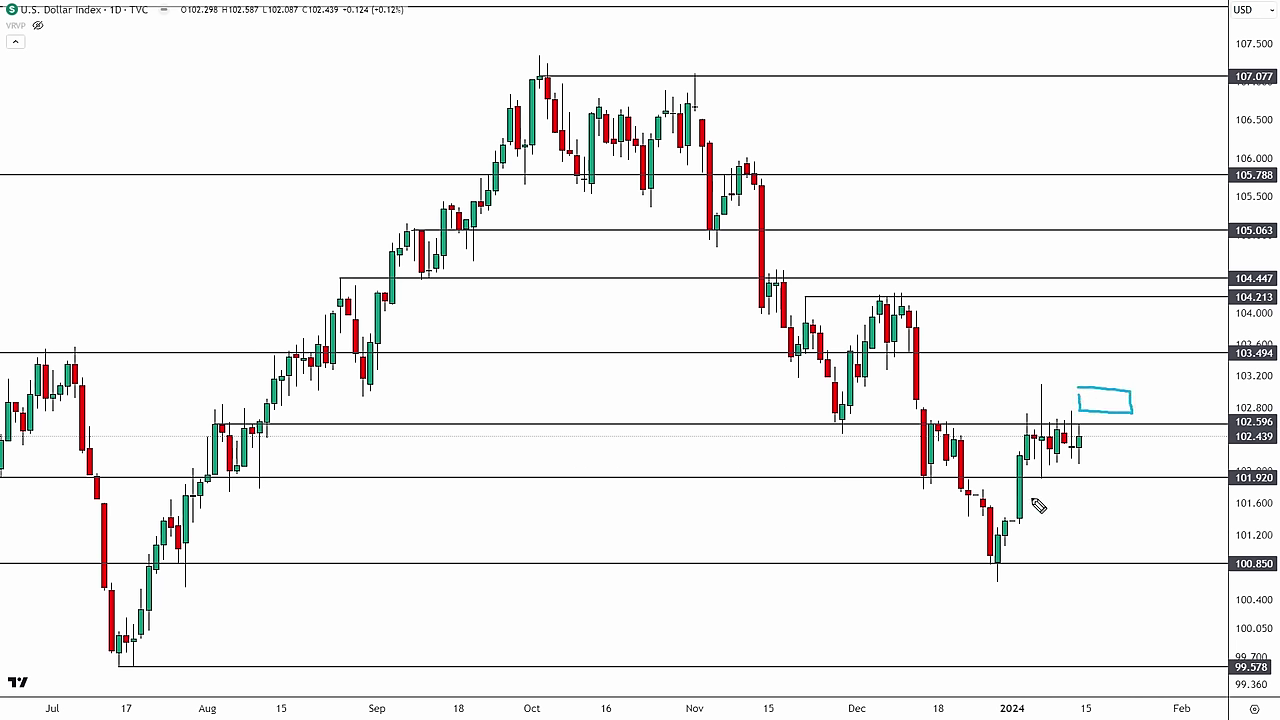
mouse_move(1080, 410)
left_mouse_down()
mouse_move(1127, 402)
mouse_move(1070, 424)
mouse_move(1018, 424)
left_mouse_up()
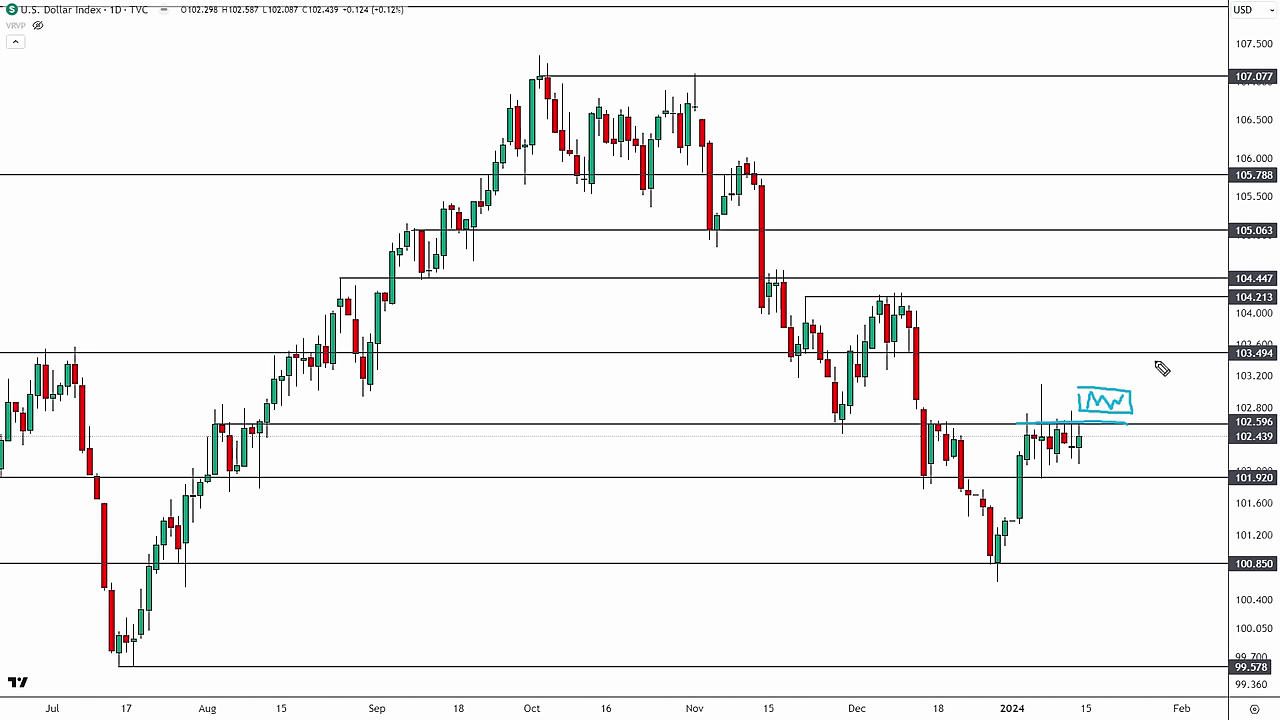
Step: Circle 103.494 and 104.213, underline 101.920 with a downside box, and circle lows at 100.850 and 99.578
mouse_move(1160, 364)
left_mouse_down()
mouse_move(1103, 358)
mouse_move(1163, 362)
left_mouse_up()
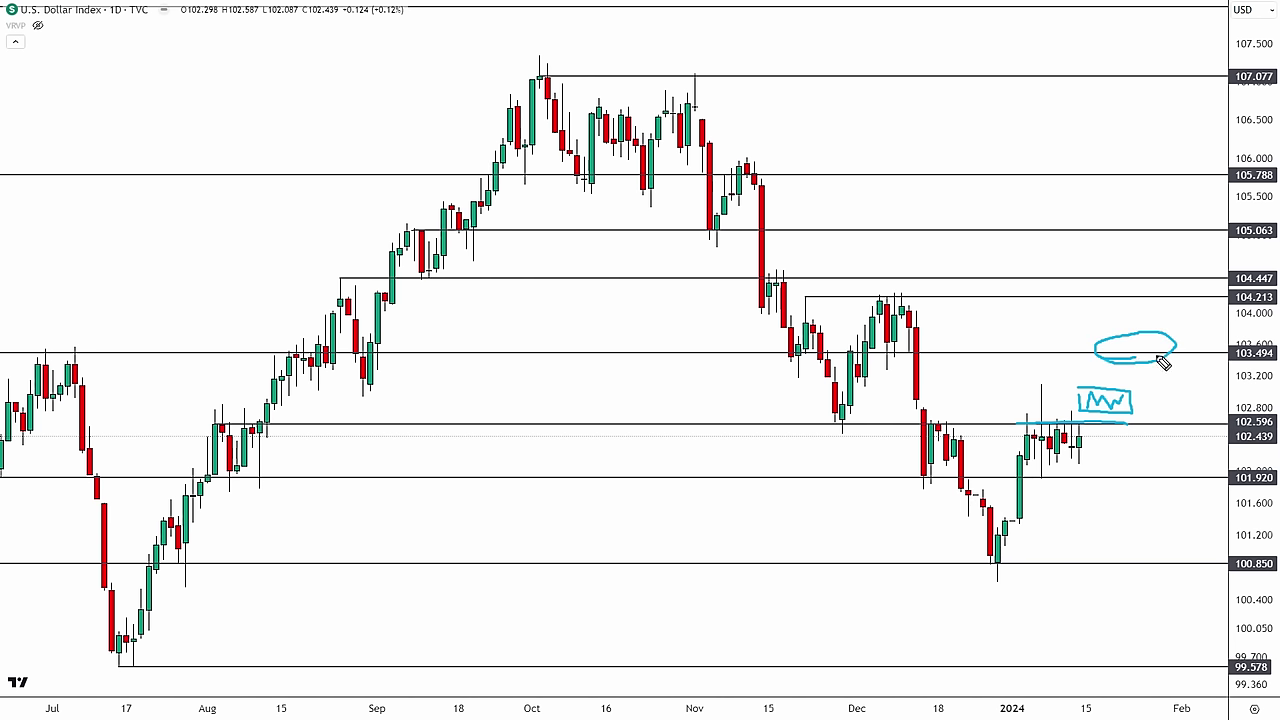
mouse_move(800, 302)
left_mouse_down()
mouse_move(926, 288)
mouse_move(795, 292)
mouse_move(850, 306)
left_mouse_up()
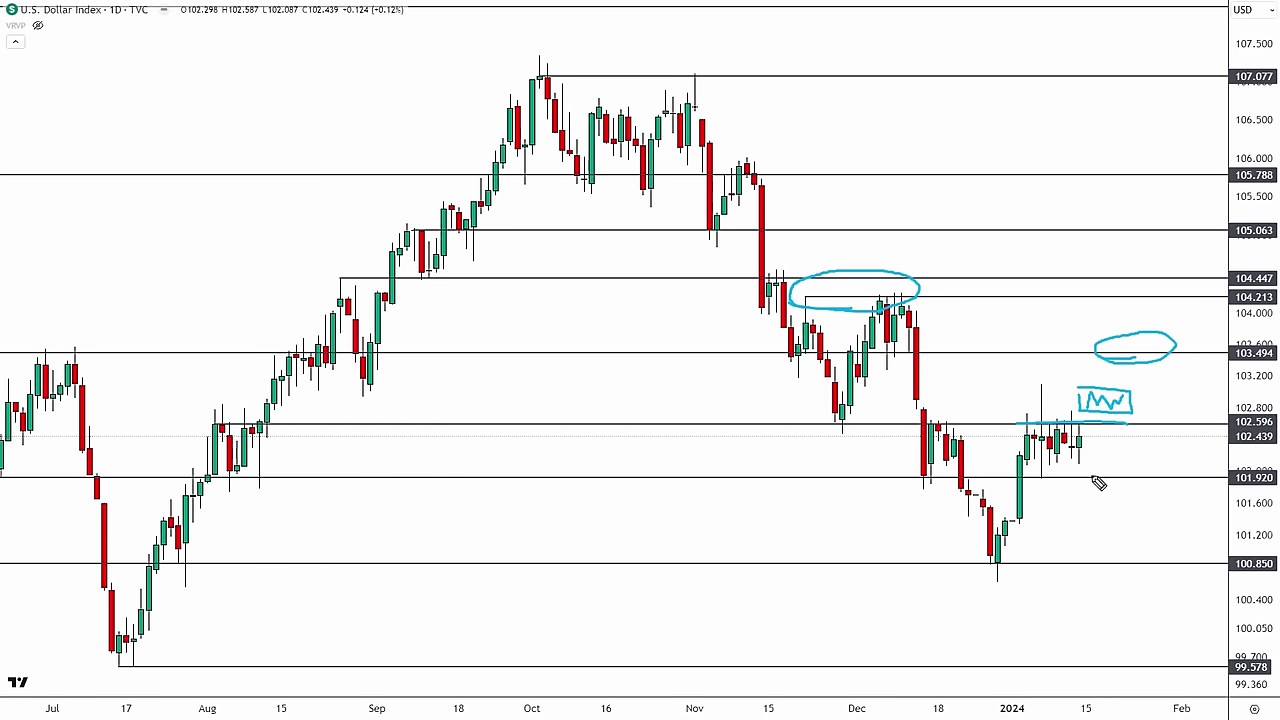
left_click_drag(1094, 477, 1026, 477)
mouse_move(1078, 490)
left_mouse_down()
mouse_move(1112, 514)
mouse_move(1150, 490)
mouse_move(1078, 487)
mouse_move(1092, 502)
mouse_move(1138, 492)
left_mouse_up()
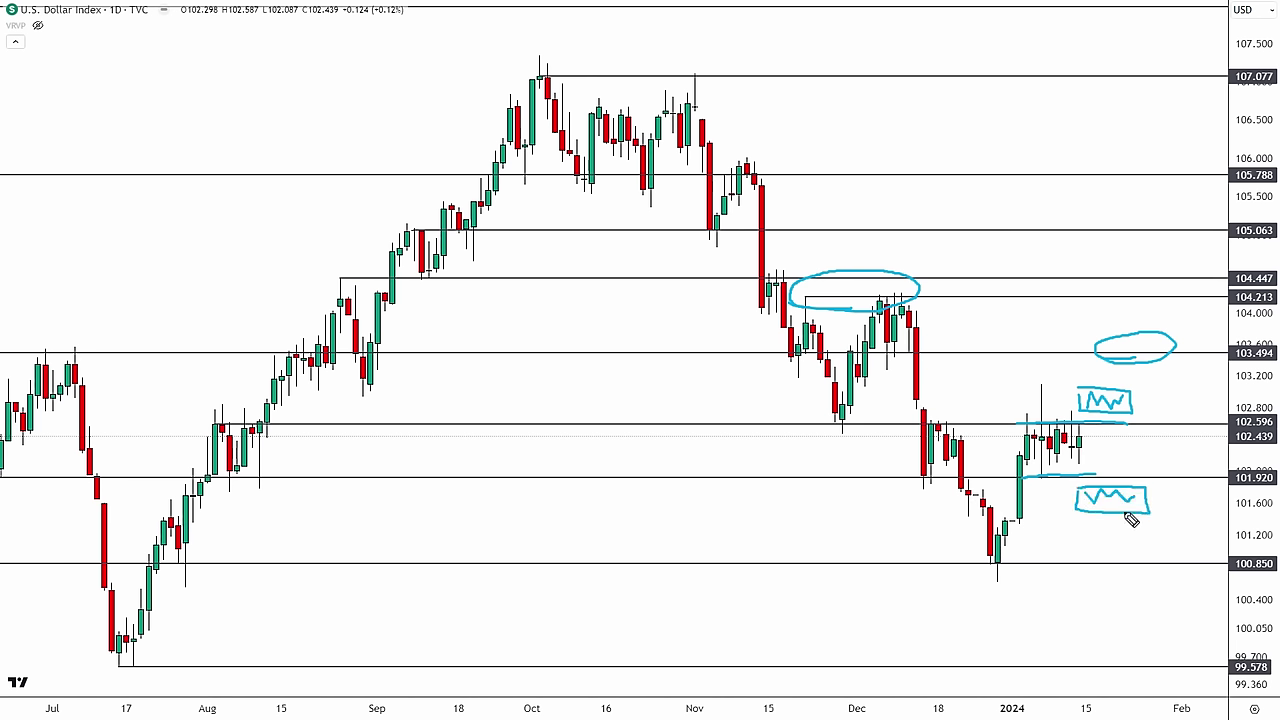
mouse_move(985, 572)
left_mouse_down()
mouse_move(1017, 551)
mouse_move(1009, 566)
left_mouse_up()
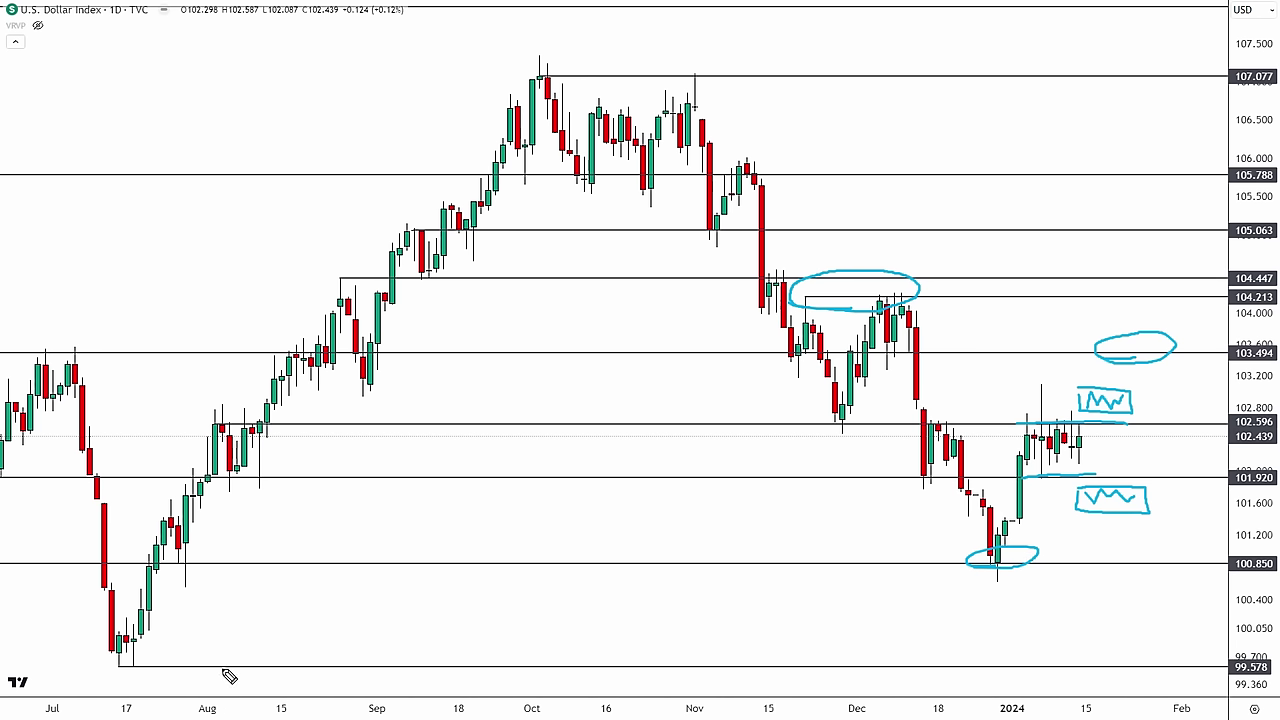
mouse_move(100, 682)
left_mouse_down()
mouse_move(183, 663)
mouse_move(118, 678)
mouse_move(150, 676)
left_mouse_up()
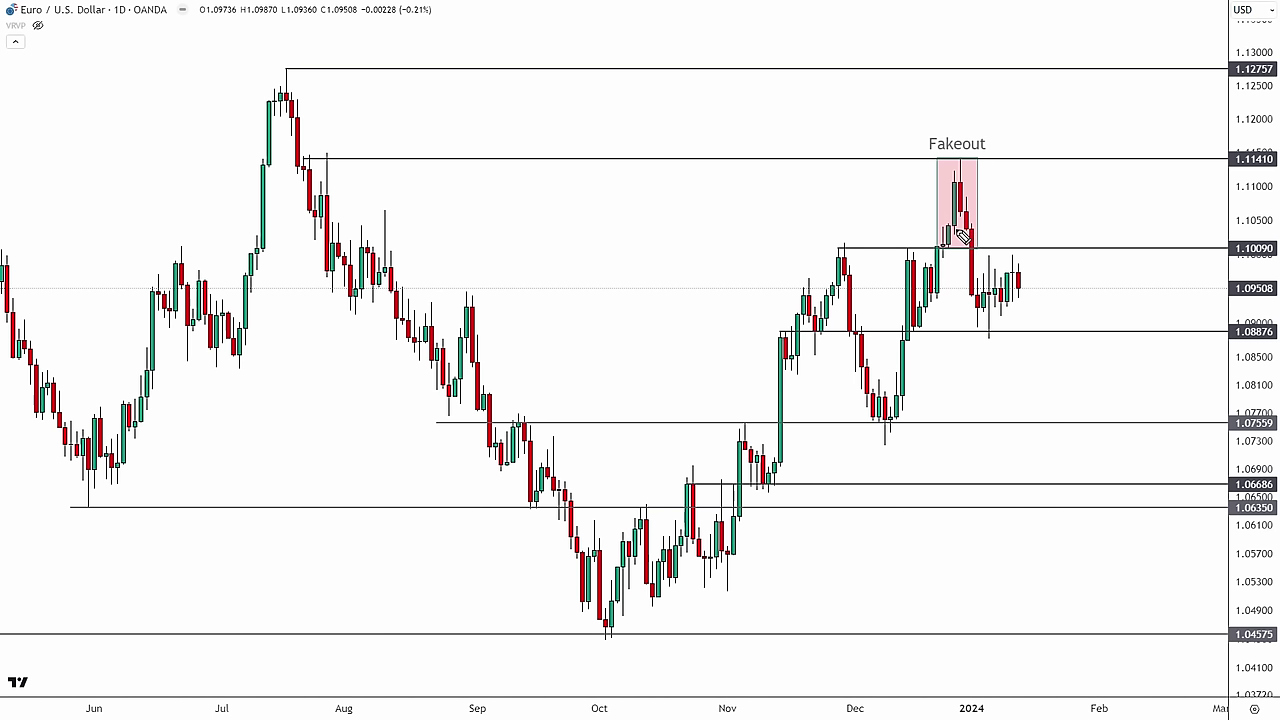
left_click_drag(834, 255, 921, 246)
mouse_move(978, 304)
left_mouse_down()
mouse_move(960, 300)
mouse_move(992, 292)
left_mouse_up()
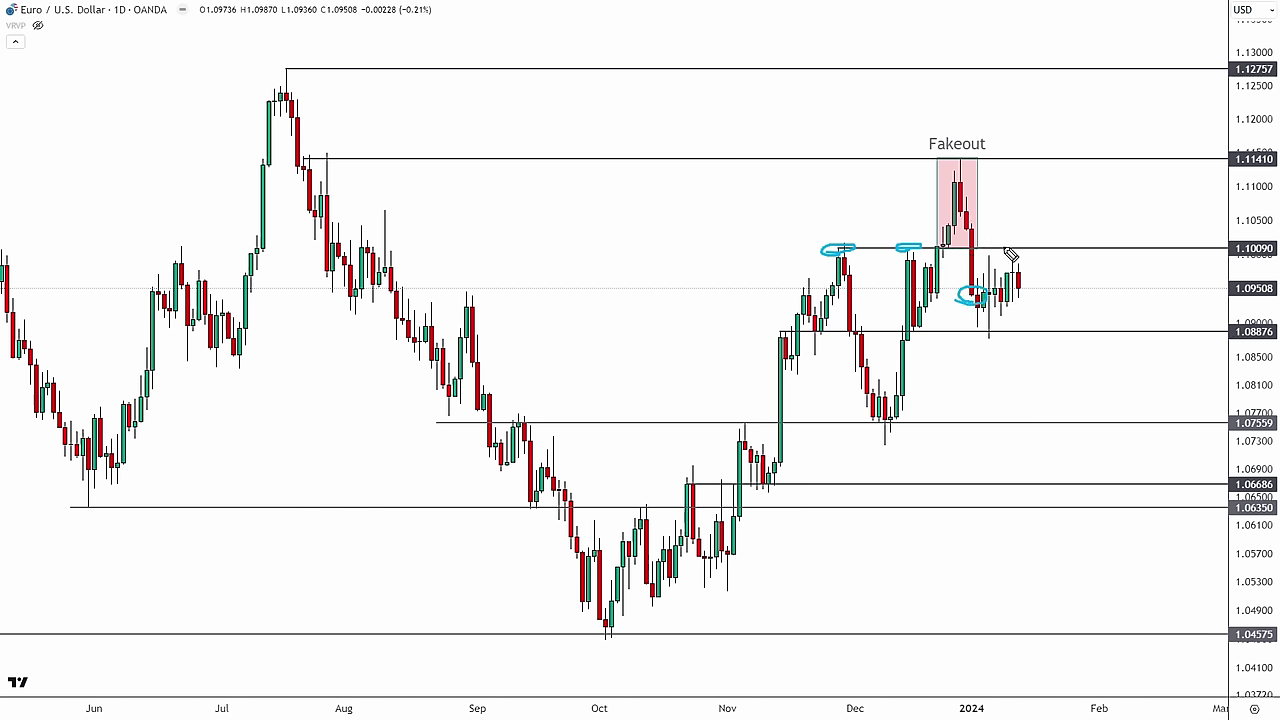
left_click_drag(978, 249, 1078, 250)
left_click_drag(1040, 212, 1036, 232)
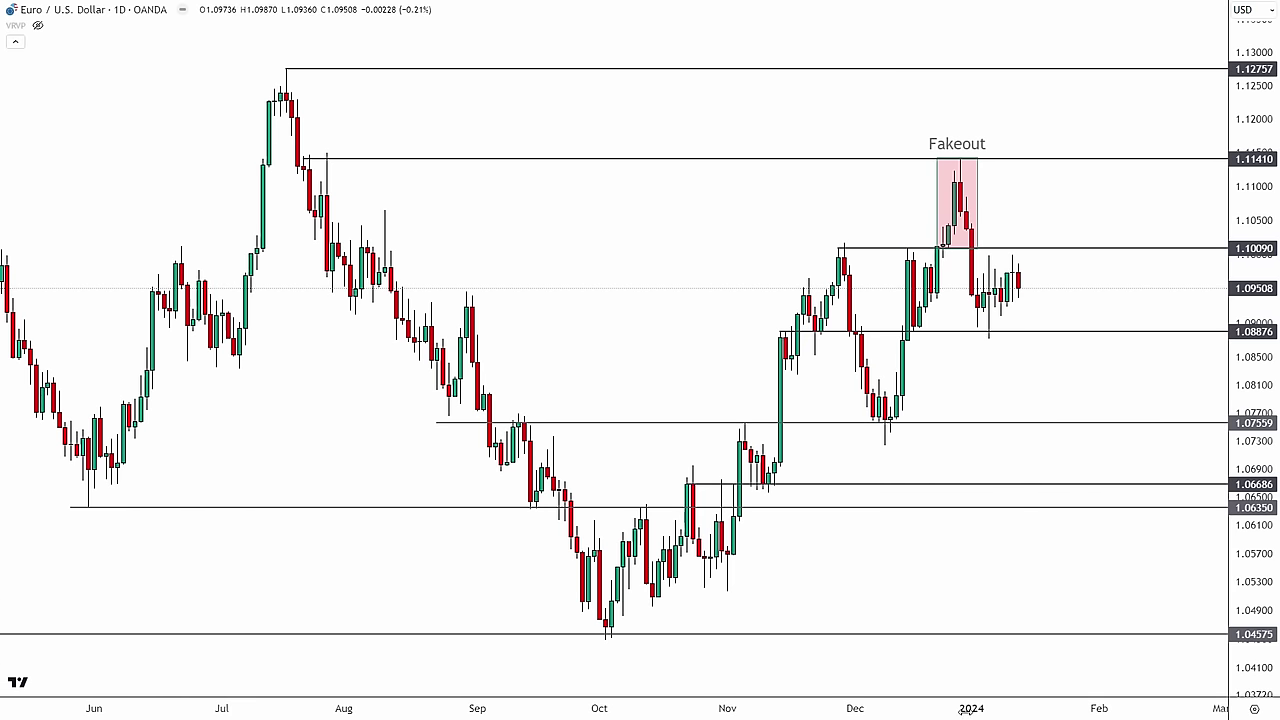
left_click_drag(962, 712, 852, 703)
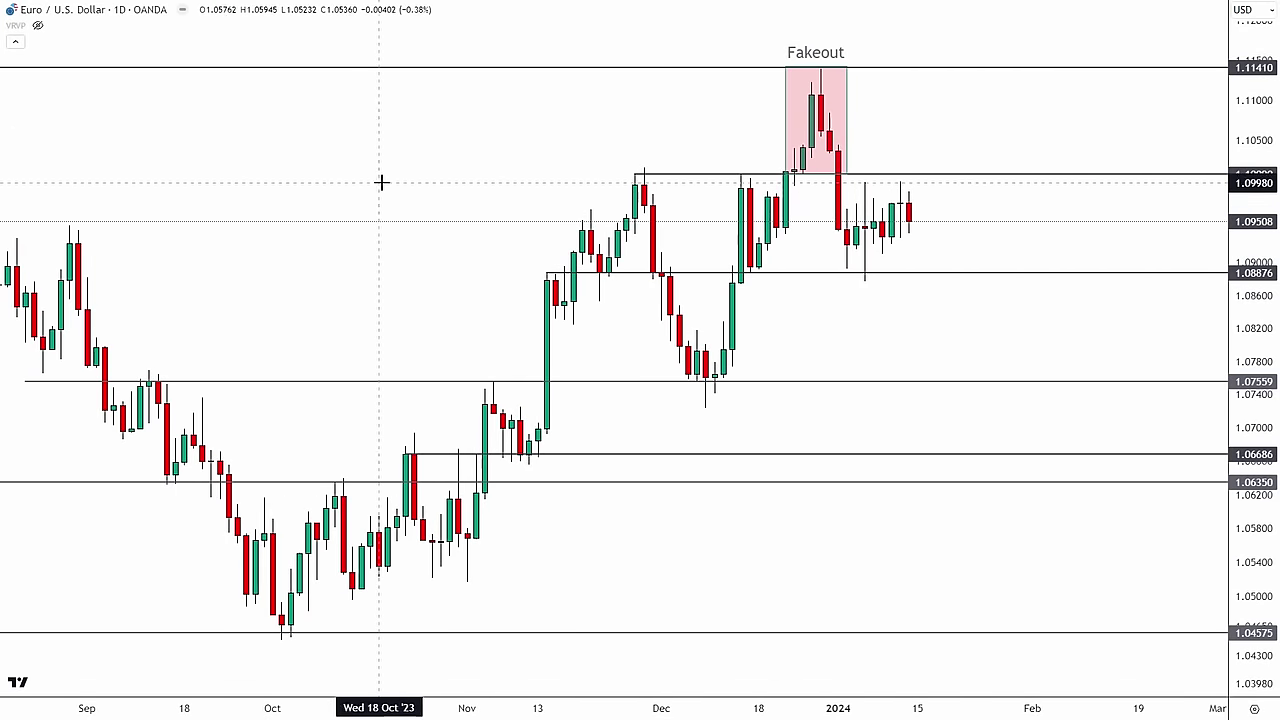
Step: Pan and widen the EUR/USD view, sketch a box above 1.10090, and circle the two swing highs
left_click_drag(380, 180, 510, 180)
left_click_drag(857, 712, 674, 706)
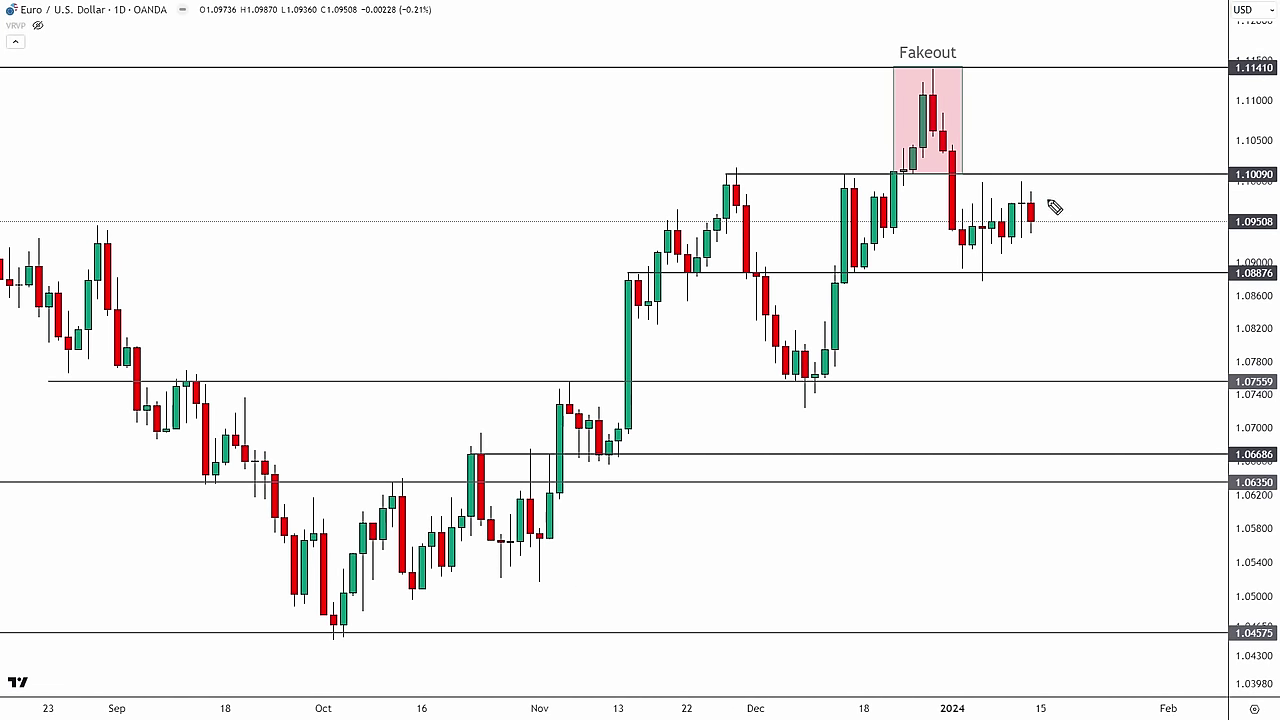
mouse_move(1034, 140)
left_mouse_down()
mouse_move(1035, 152)
mouse_move(1086, 166)
mouse_move(1094, 127)
mouse_move(1041, 138)
mouse_move(1034, 162)
mouse_move(1050, 145)
mouse_move(1088, 148)
left_mouse_up()
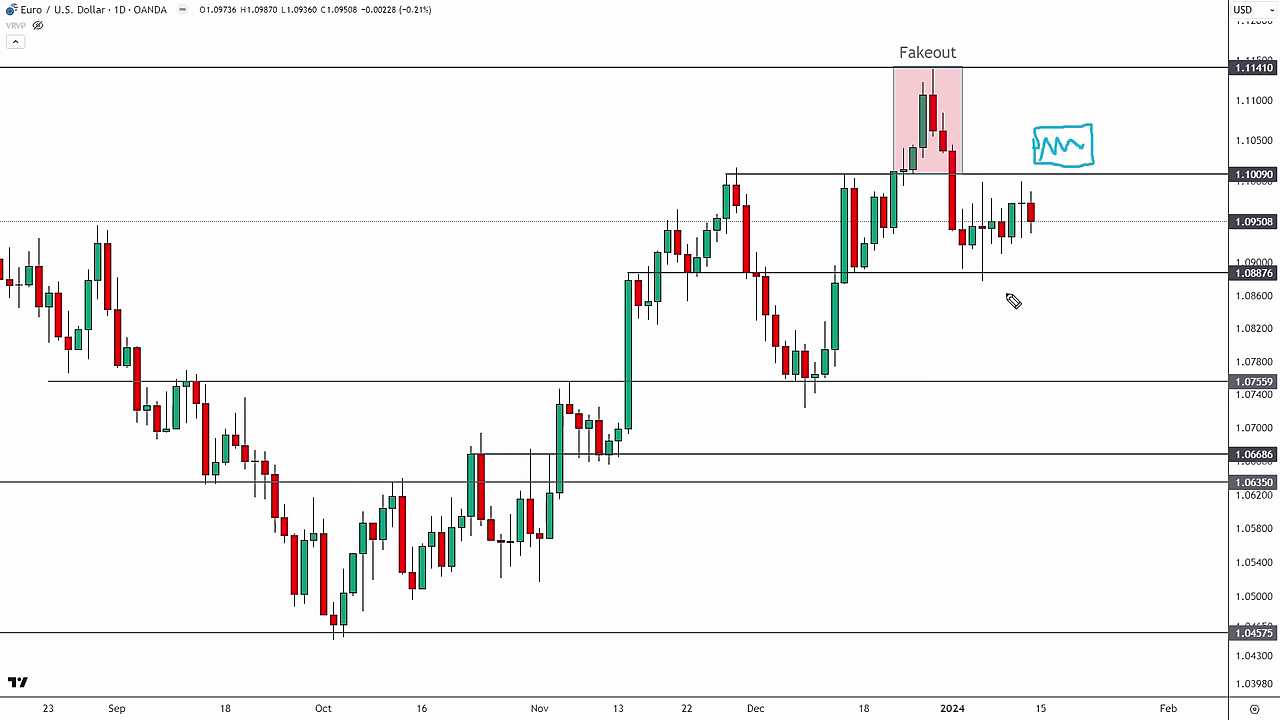
mouse_move(747, 171)
left_mouse_down()
mouse_move(724, 168)
mouse_move(746, 174)
left_mouse_up()
left_click_drag(853, 170, 838, 179)
Step: Cross out the Fakeout box, mark a 1.11410 target, and sketch a dip-then-rise path toward it
left_click_drag(912, 74, 966, 152)
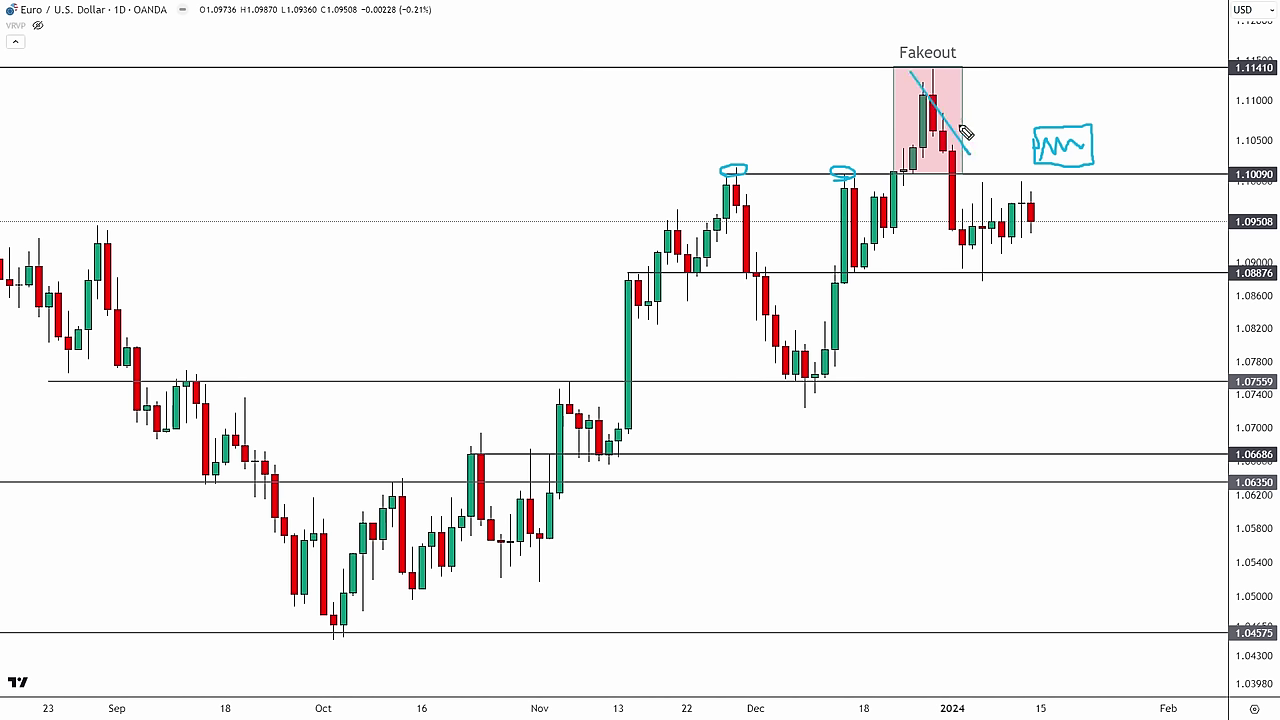
left_click_drag(962, 70, 900, 156)
left_click_drag(1097, 73, 1143, 80)
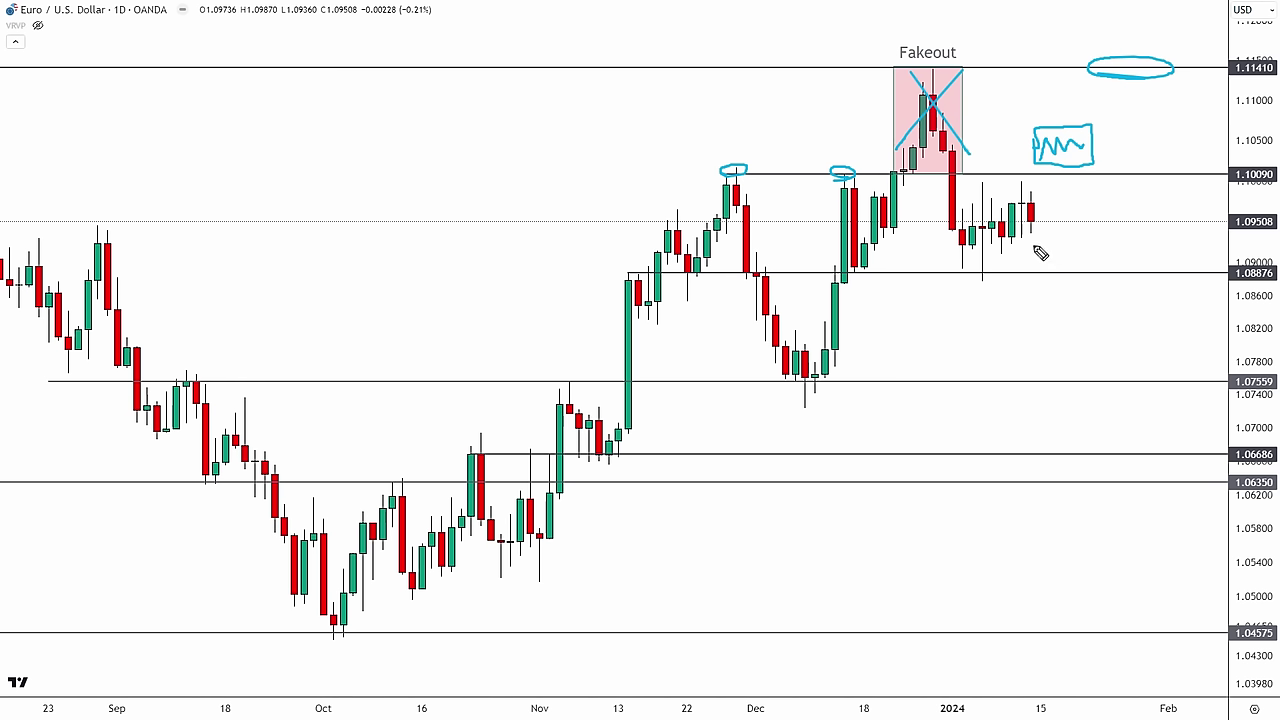
left_click_drag(1030, 222, 1043, 258)
mouse_move(1032, 208)
left_mouse_down()
mouse_move(1043, 184)
mouse_move(1097, 151)
mouse_move(1118, 96)
left_mouse_up()
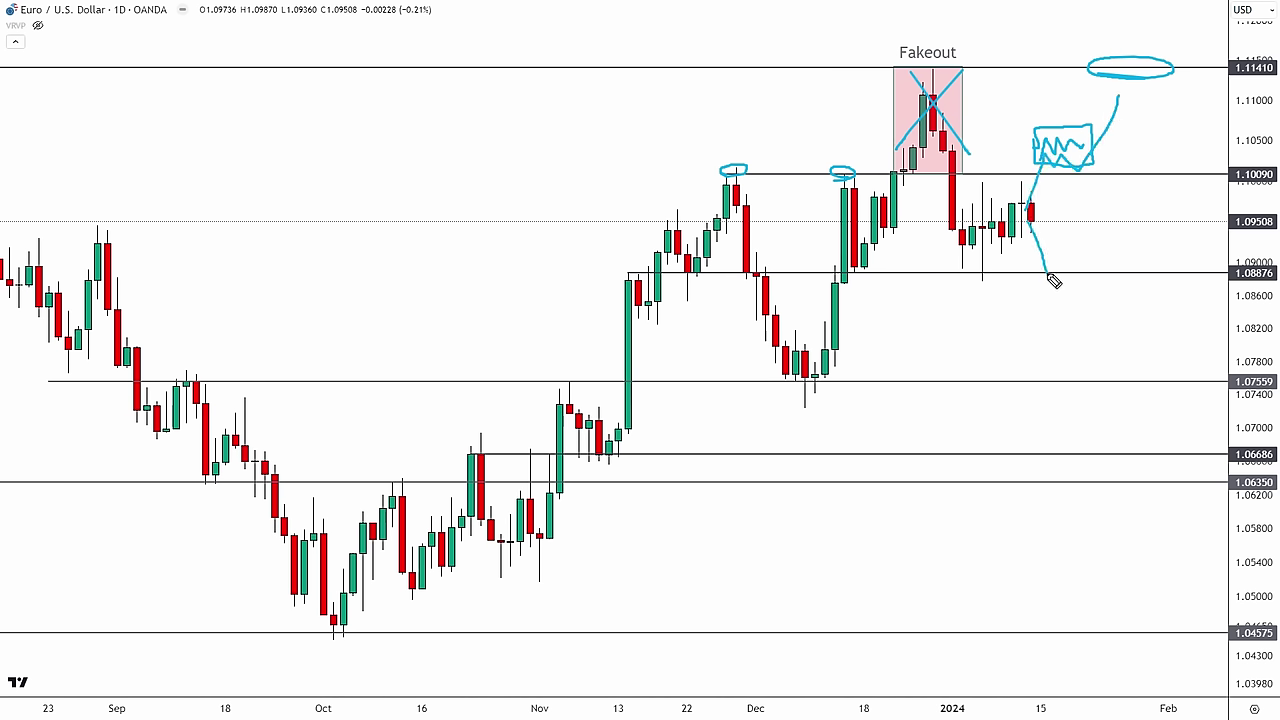
Step: Box below 1.08876, circle its November and December touches, sketch ranging price, and circle lows near 1.07559
mouse_move(1046, 293)
left_mouse_down()
mouse_move(1112, 321)
mouse_move(1052, 298)
left_mouse_up()
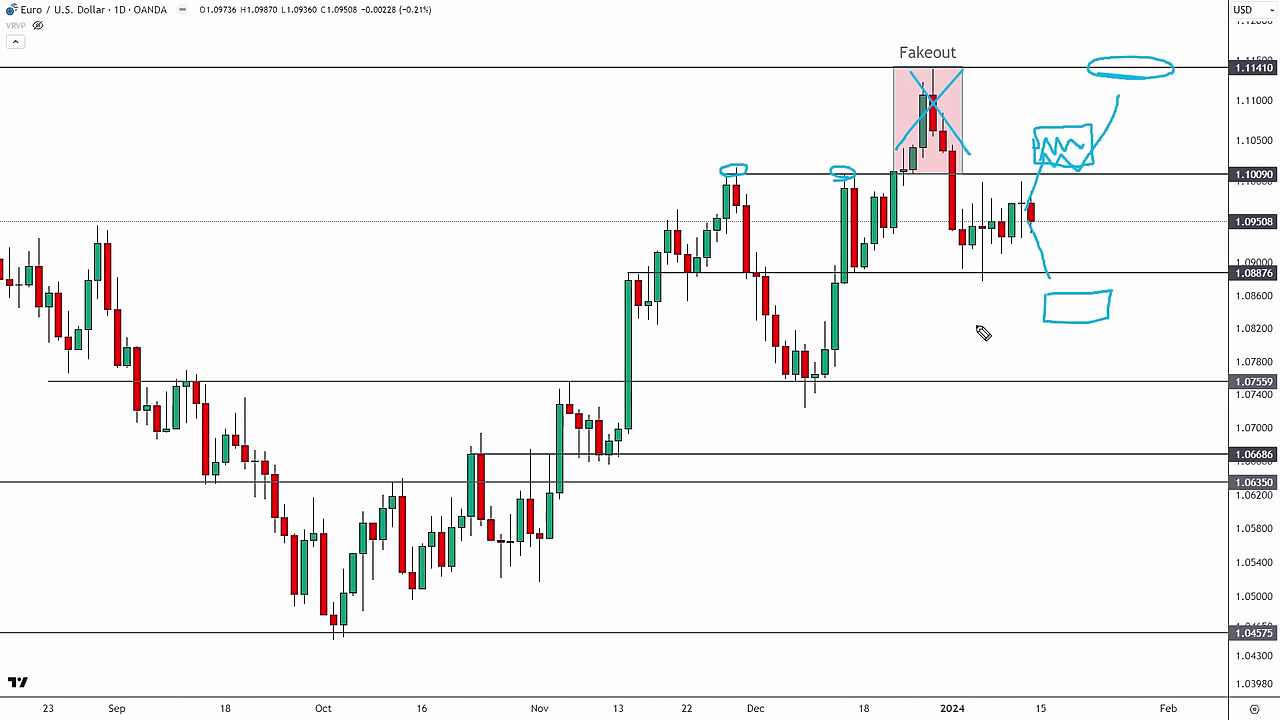
mouse_move(676, 282)
left_mouse_down()
mouse_move(717, 267)
mouse_move(638, 272)
left_mouse_up()
left_click_drag(853, 272, 858, 266)
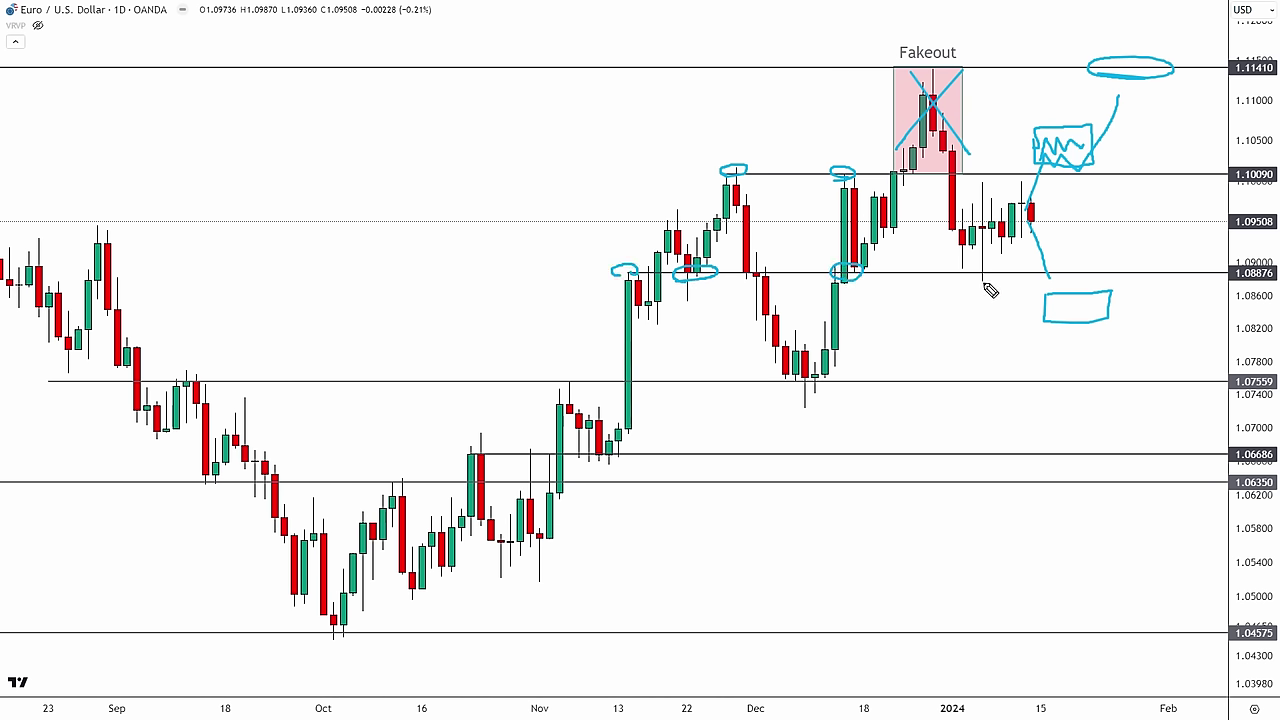
mouse_move(982, 287)
left_mouse_down()
mouse_move(991, 277)
mouse_move(980, 285)
left_mouse_up()
mouse_move(1053, 302)
left_mouse_down()
mouse_move(1100, 313)
mouse_move(1052, 273)
left_mouse_up()
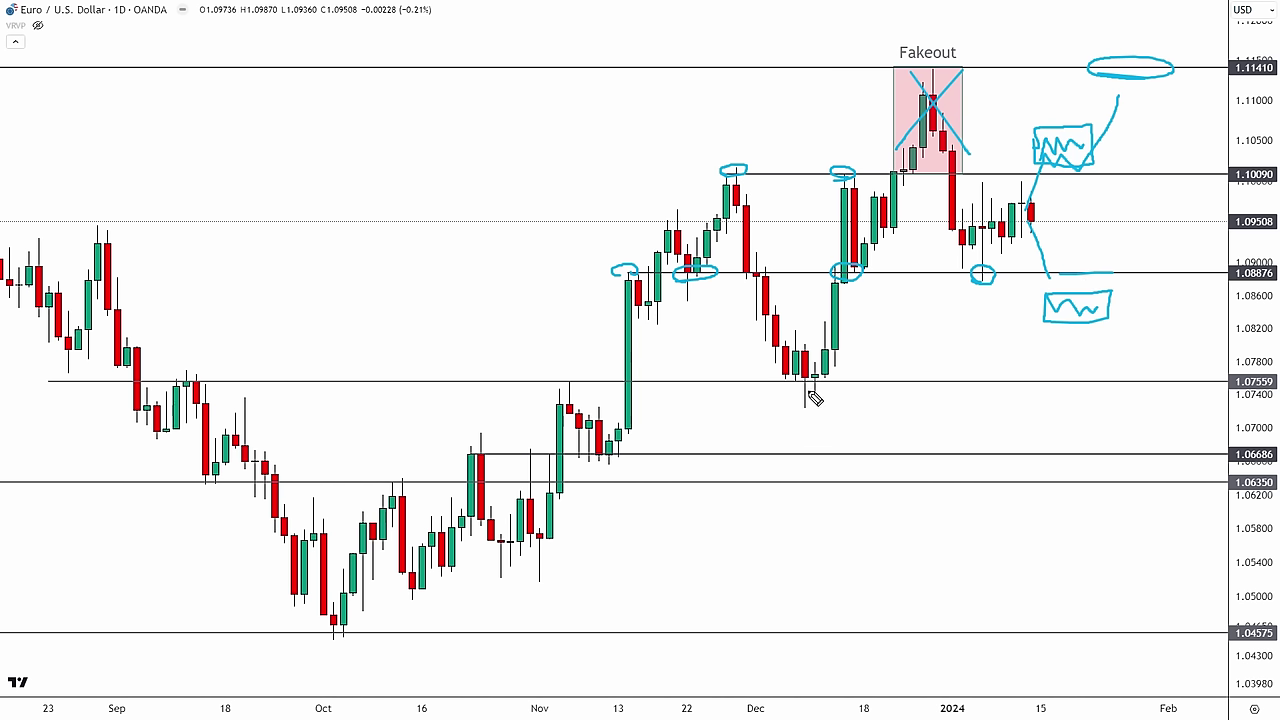
mouse_move(815, 398)
left_mouse_down()
mouse_move(845, 392)
mouse_move(762, 378)
mouse_move(820, 394)
left_mouse_up()
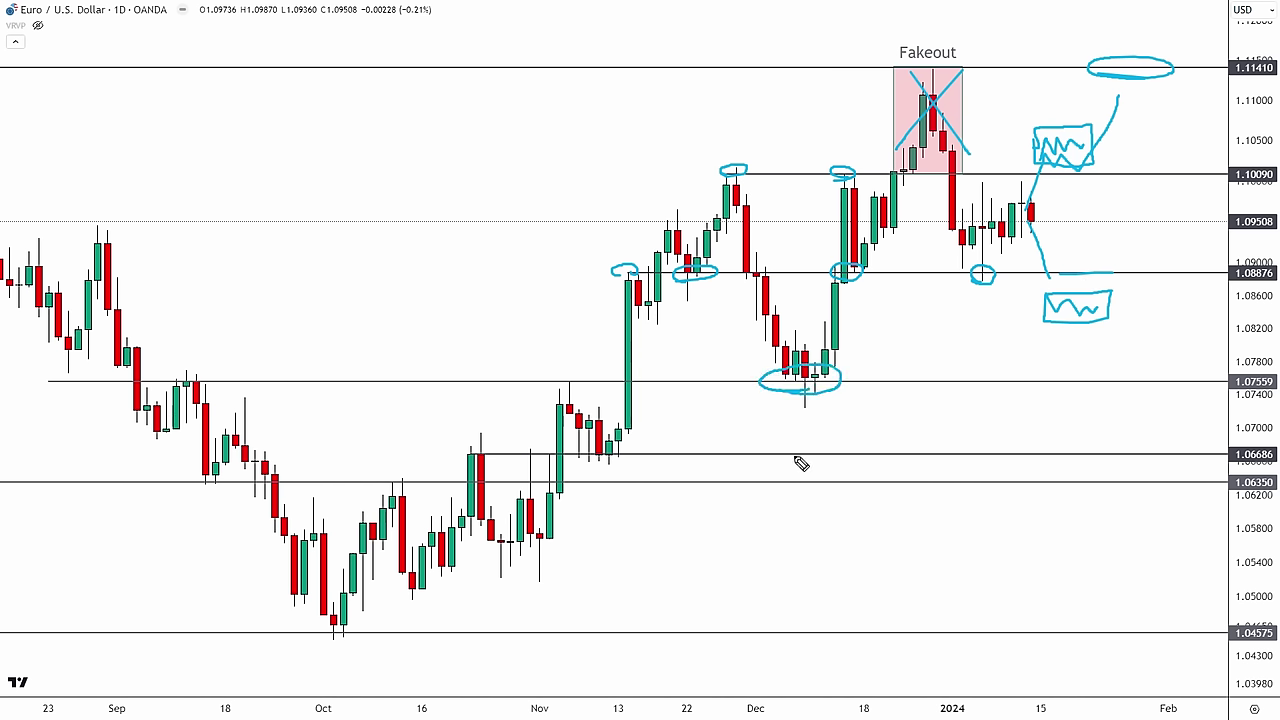
mouse_move(582, 386)
left_mouse_down()
mouse_move(548, 382)
mouse_move(580, 385)
left_mouse_up()
Step: Undo the sketched projections back to the Fakeout box and trace the 1.08876 support line
key("ctrl+z")
key("ctrl+z")
key("ctrl+z")
key("ctrl+z")
key("ctrl+z")
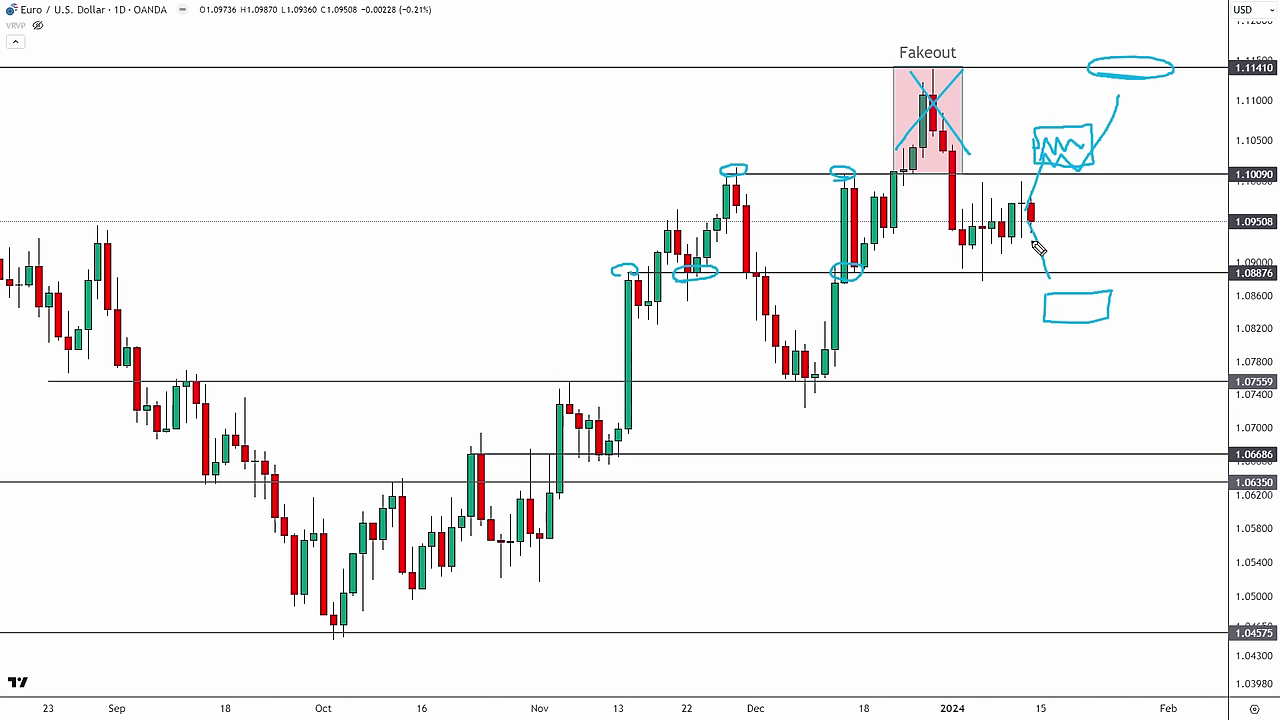
key("ctrl+z")
key("ctrl+z")
key("ctrl+z")
key("ctrl+z")
key("ctrl+z")
key("ctrl+z")
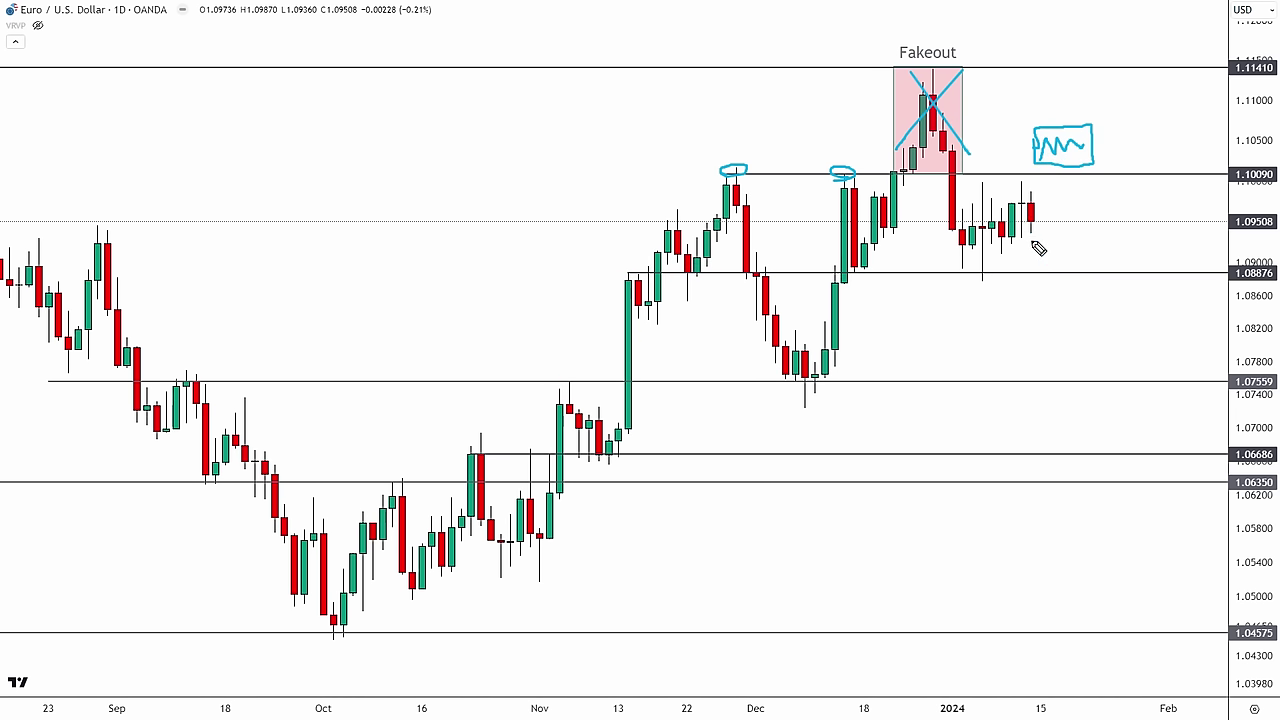
key("ctrl+z")
key("ctrl+z")
key("ctrl+z")
key("ctrl+z")
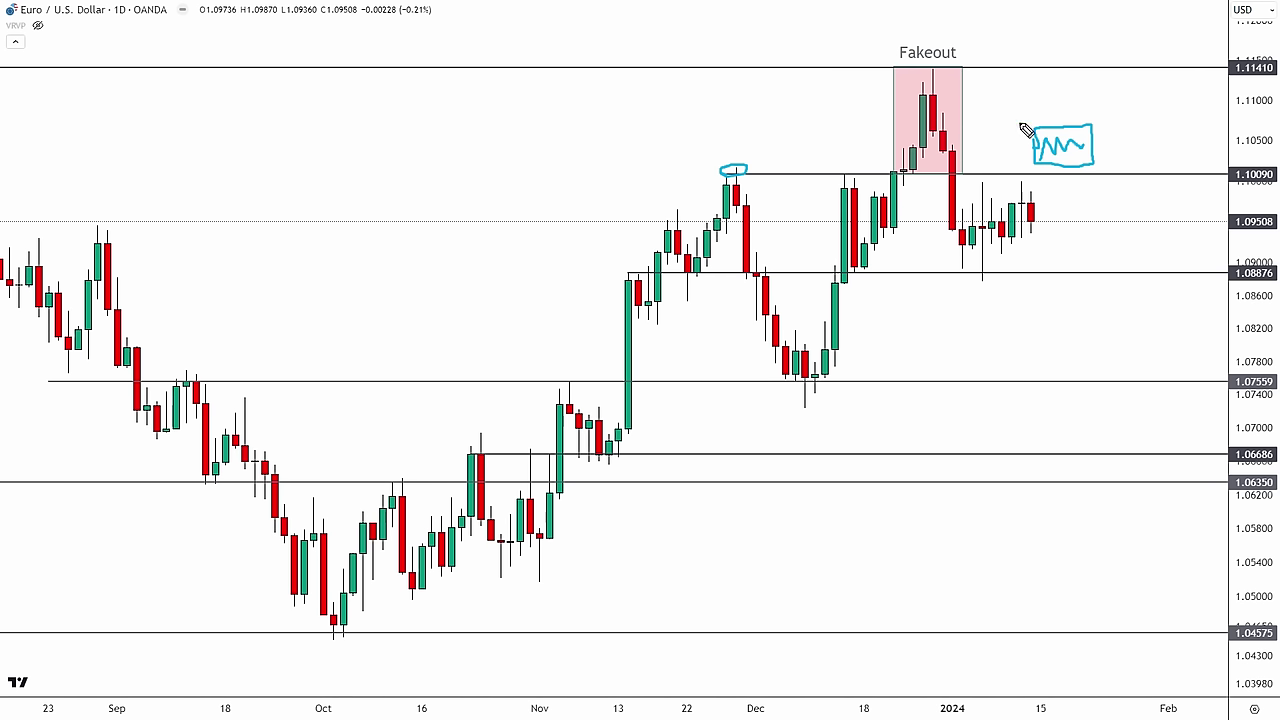
key("ctrl+z")
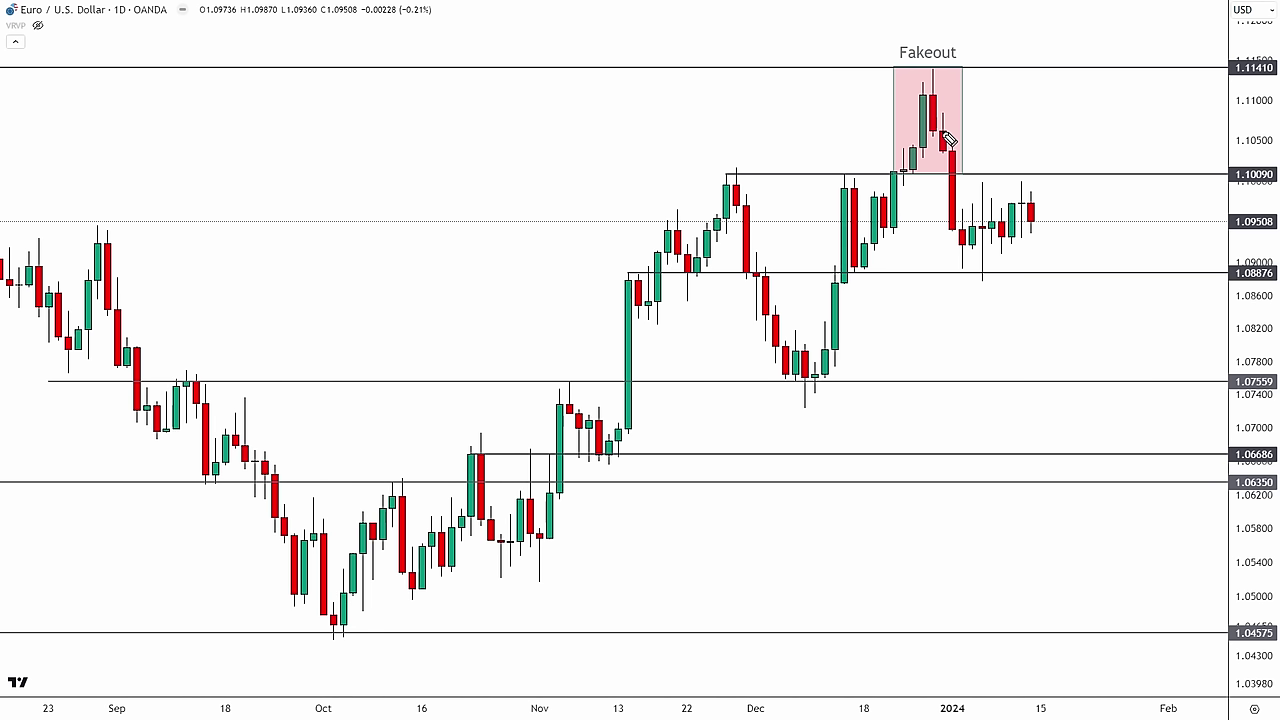
left_click_drag(1066, 271, 950, 272)
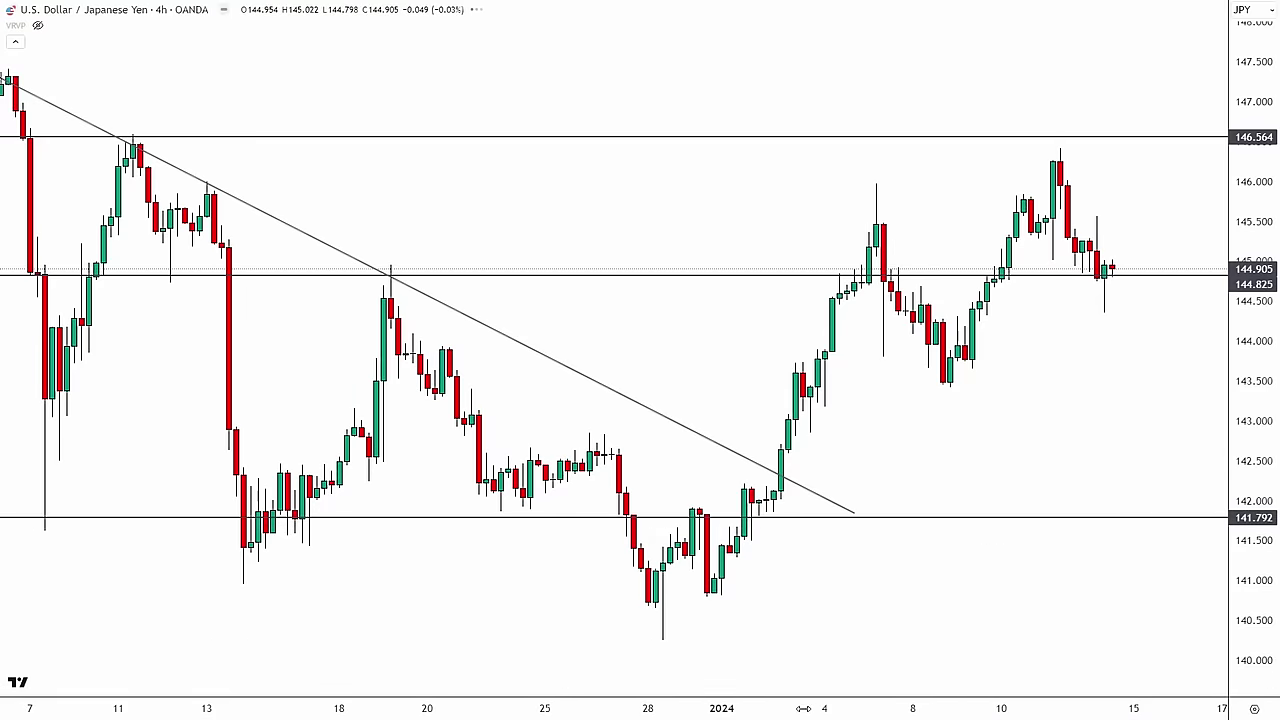
Step: Extend the USD/JPY 4-hour downtrend line's lower endpoint slightly to the right
scroll(997, 669, "down", 5)
scroll(1022, 679, "down", 2)
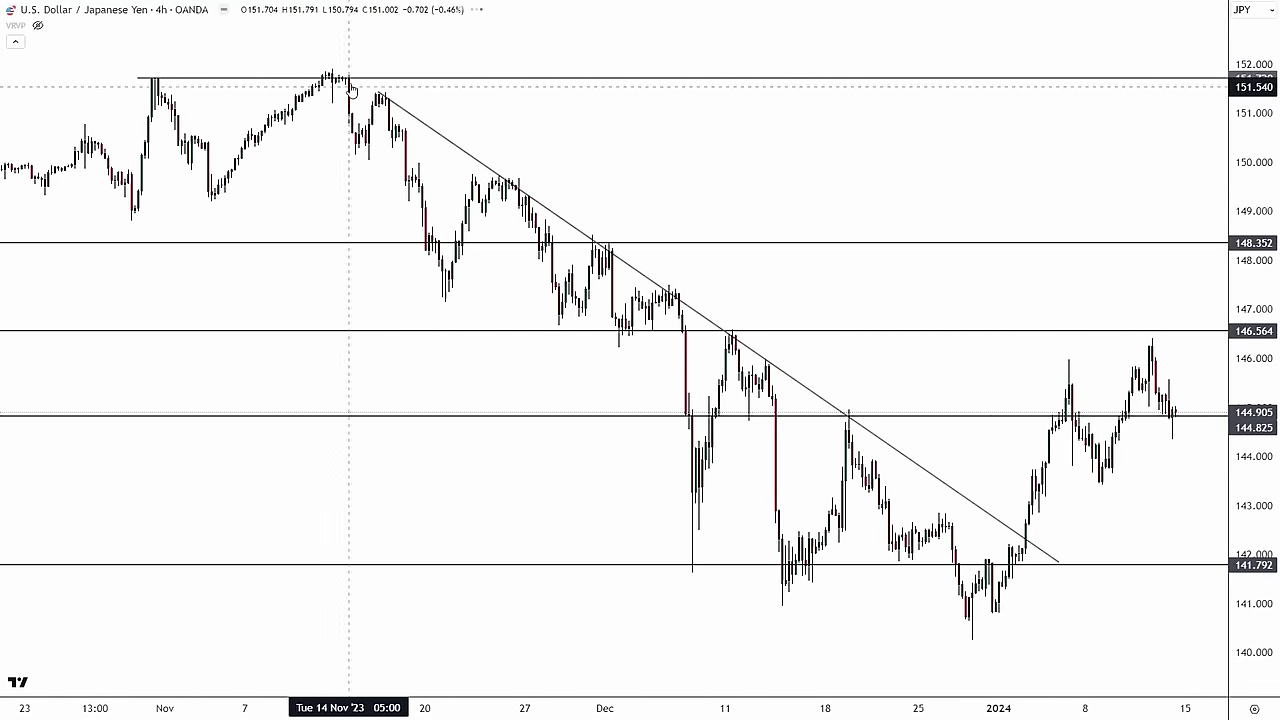
left_click_drag(1060, 564, 1088, 527)
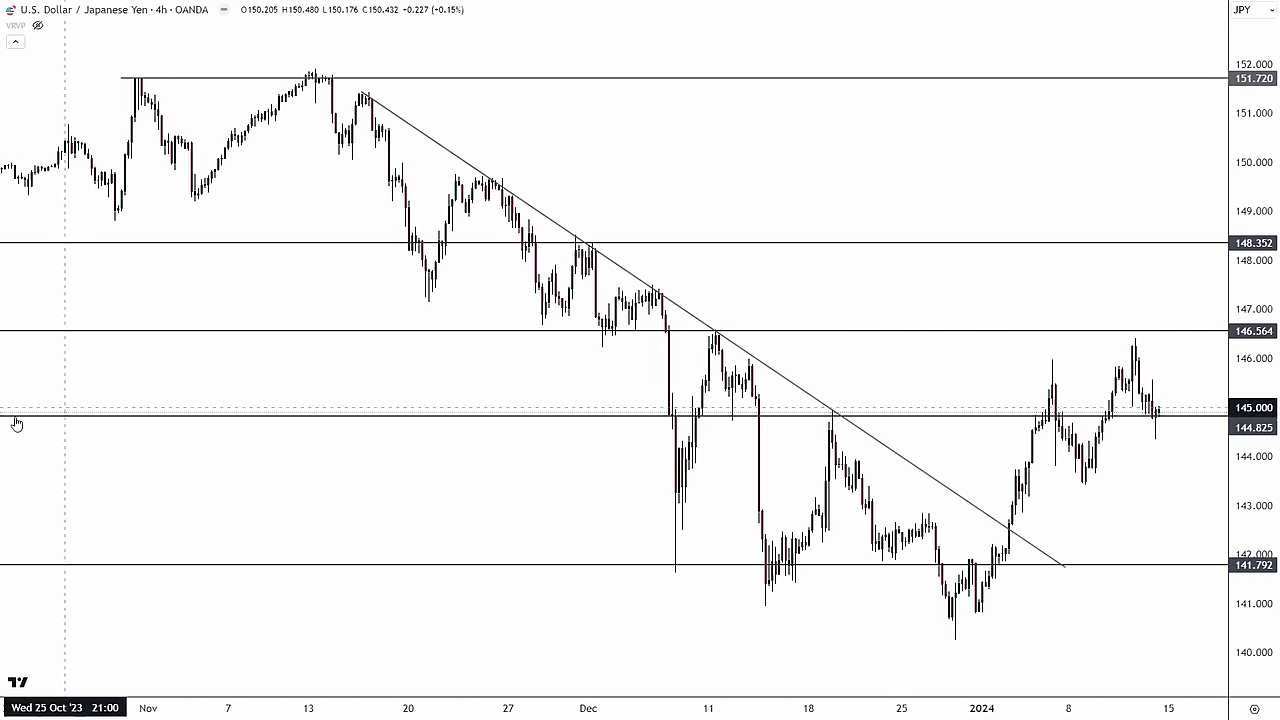
Step: Brush ellipses on each high touching the downtrend line, from mid-November to the breakout
mouse_move(389, 100)
left_mouse_down()
mouse_move(405, 100)
mouse_move(356, 106)
left_mouse_up()
mouse_move(512, 183)
left_mouse_down()
mouse_move(490, 187)
mouse_move(514, 180)
left_mouse_up()
left_click_drag(596, 240, 572, 236)
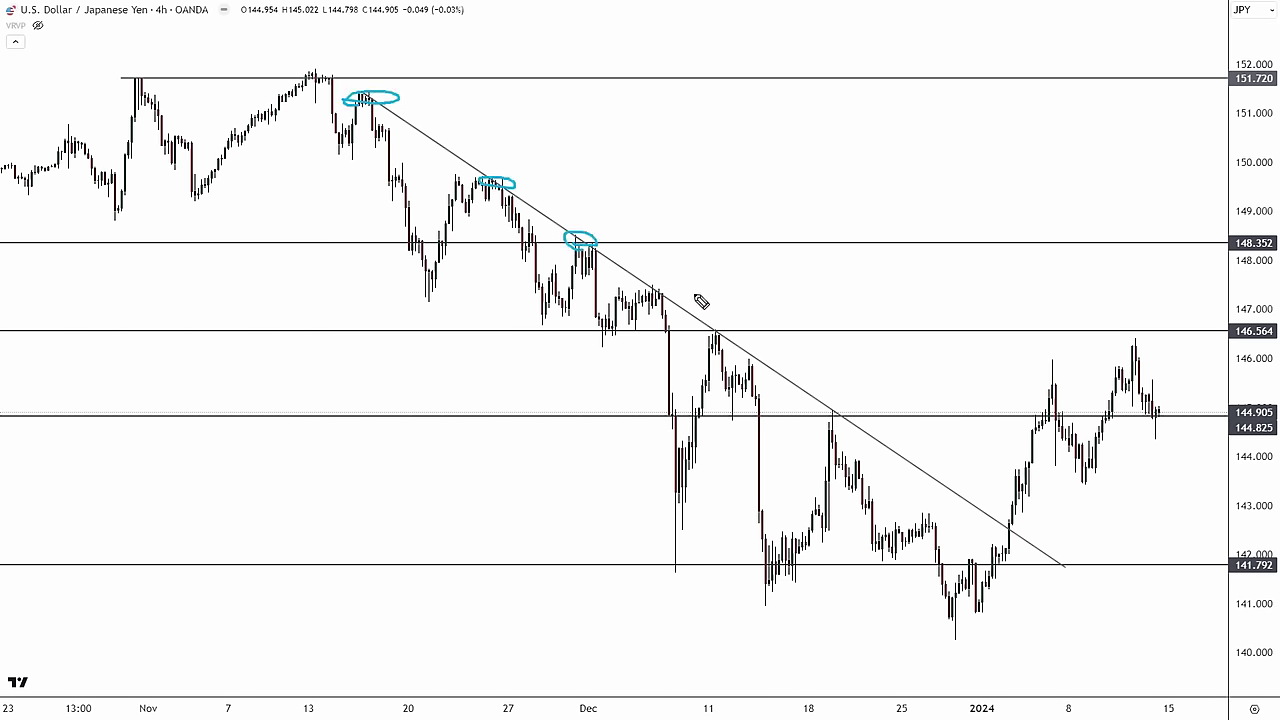
left_click_drag(724, 336, 718, 326)
left_click_drag(660, 290, 652, 282)
left_click_drag(834, 404, 816, 410)
Step: Box the breakout candles, sketch a zigzag path toward 146, then undo all the teal marks
mouse_move(997, 494)
left_mouse_down()
mouse_move(995, 512)
mouse_move(1046, 498)
mouse_move(975, 492)
left_mouse_up()
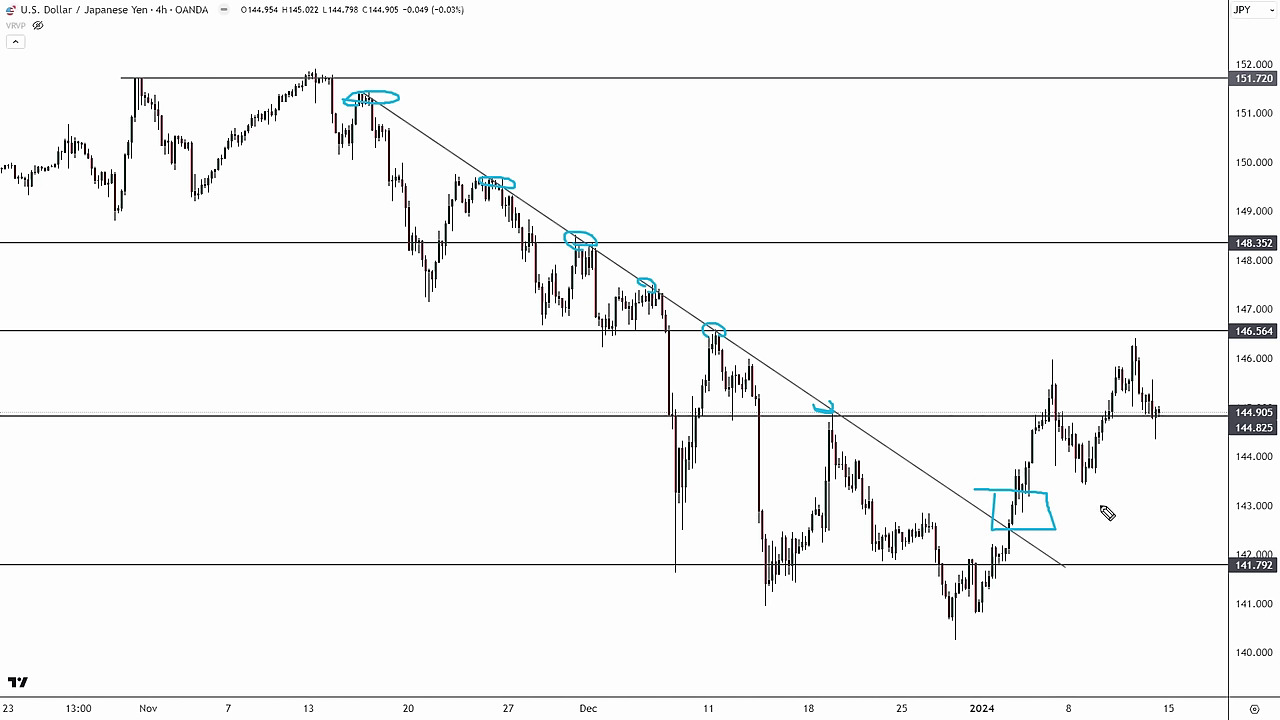
mouse_move(1016, 492)
left_mouse_down()
mouse_move(1074, 468)
mouse_move(1121, 358)
left_mouse_up()
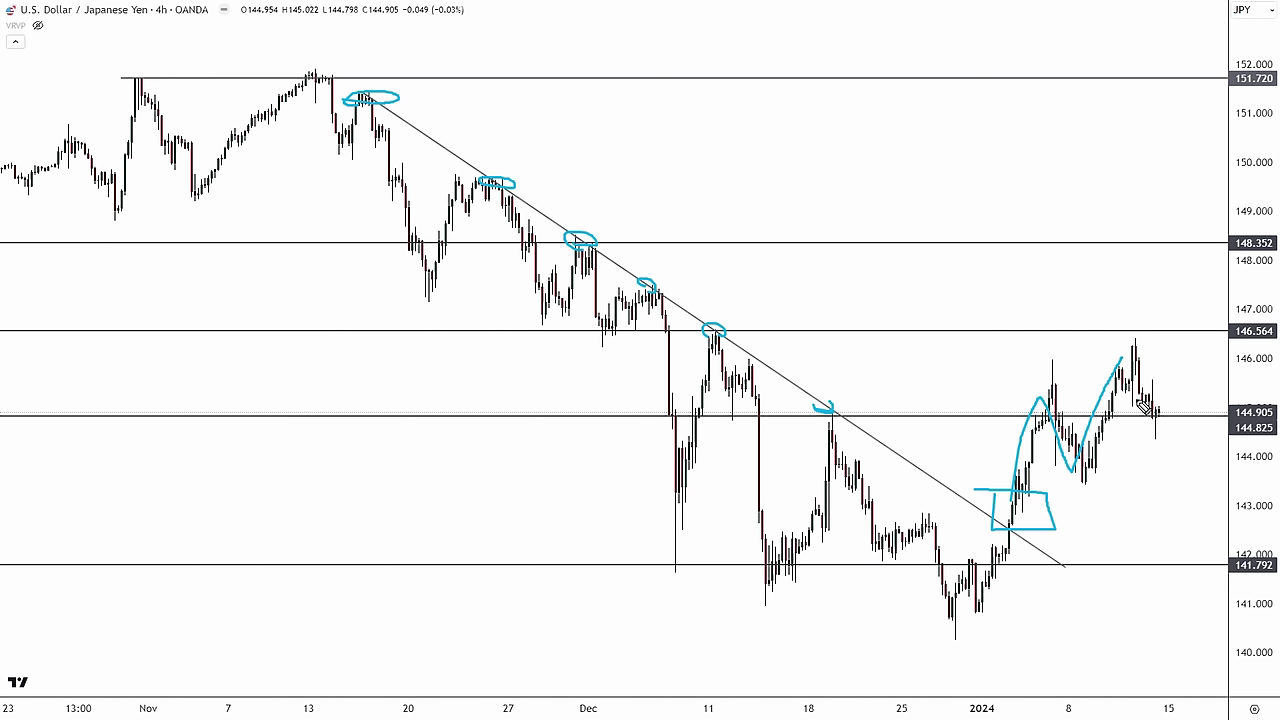
key("ctrl+z")
key("ctrl+z")
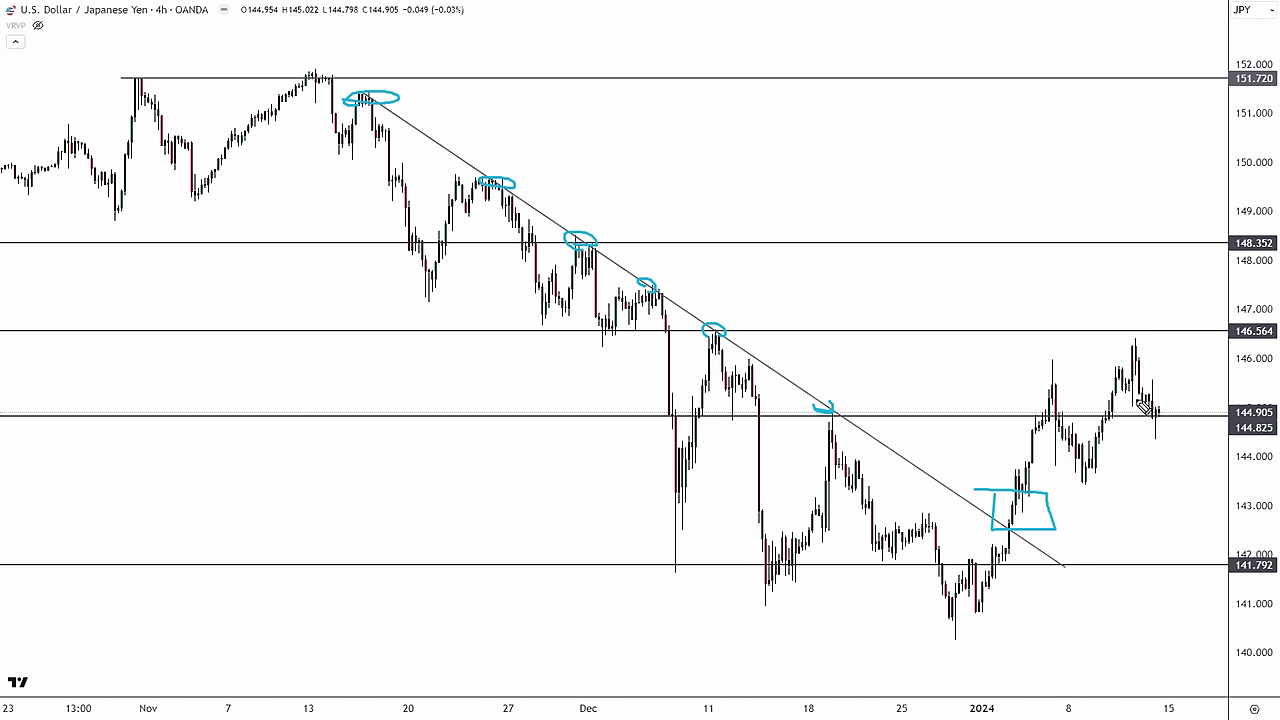
key("ctrl+z")
key("ctrl+z")
key("ctrl+z")
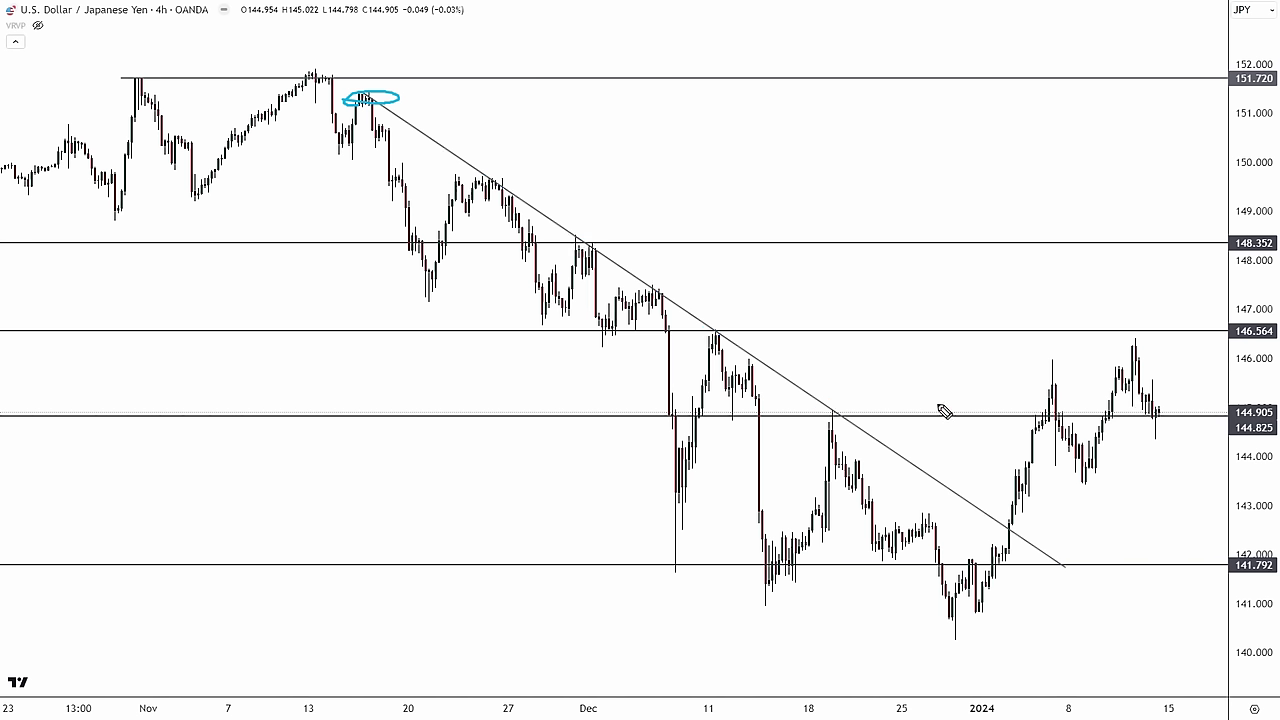
key("ctrl+z")
Step: Switch USD/JPY to the daily timeframe with 1D and adjust the zoom
type("1D")
key("Return")
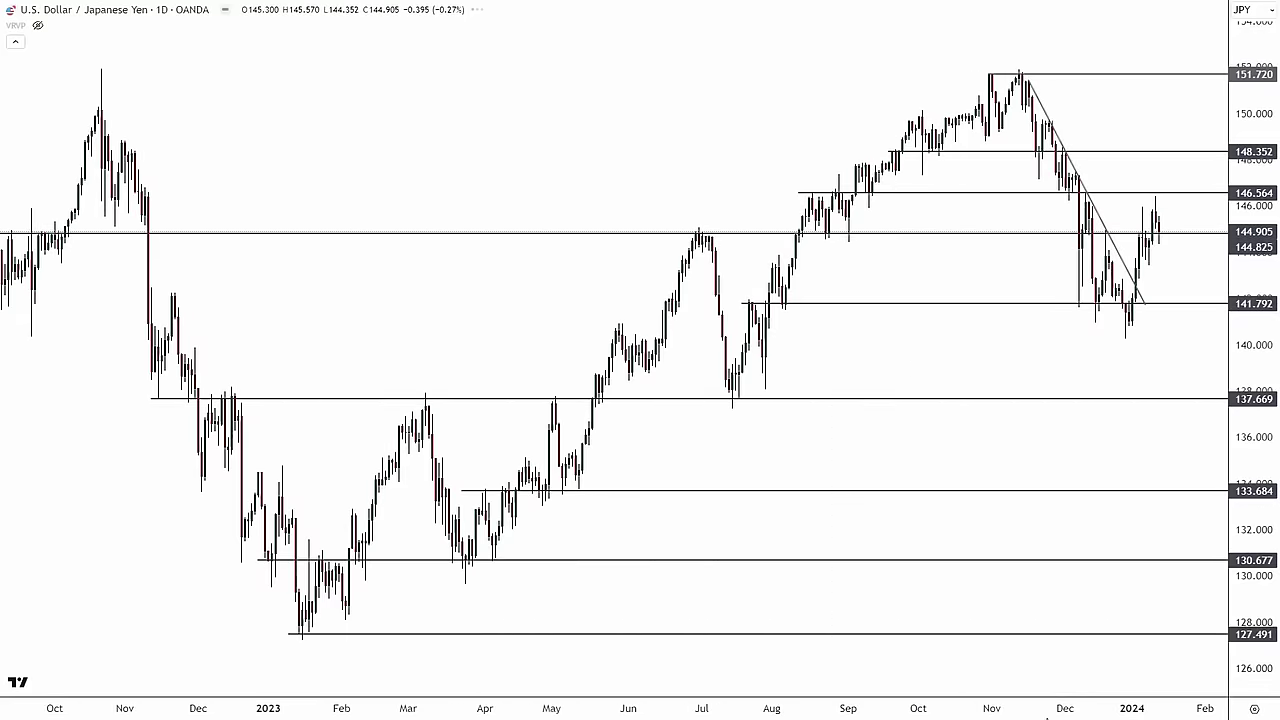
scroll(778, 678, "up", 5)
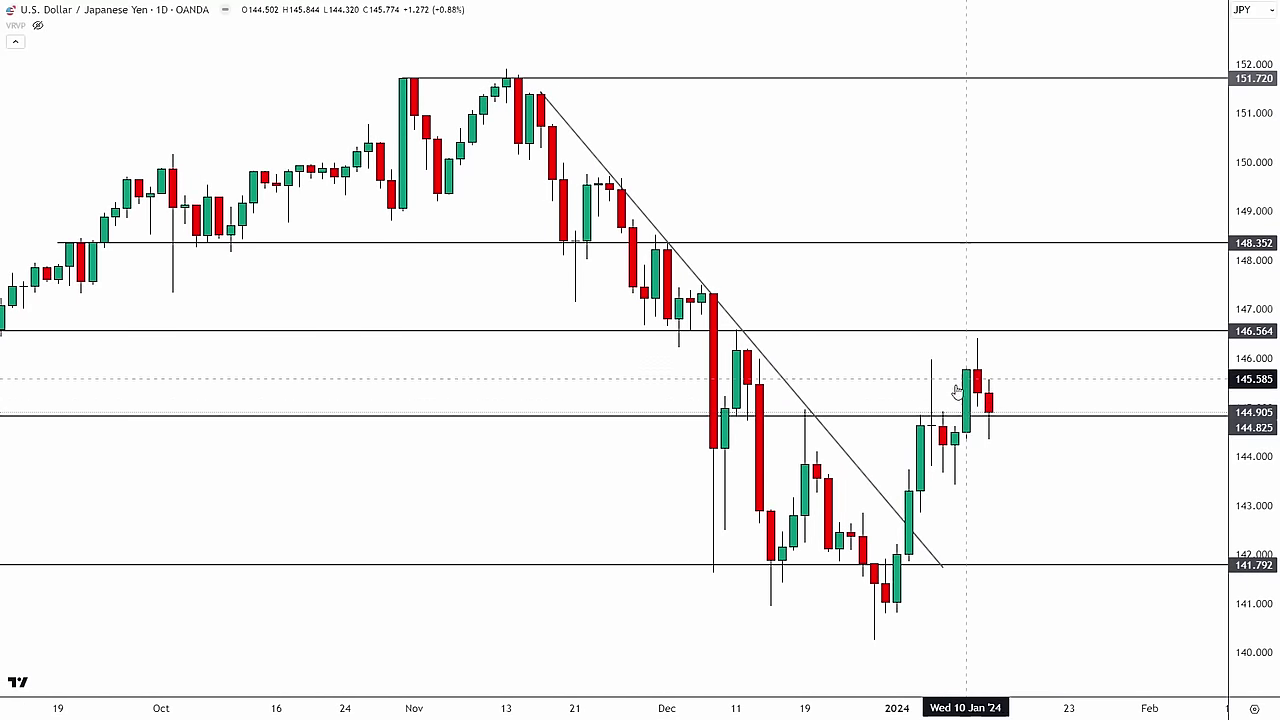
scroll(848, 427, "up", 1)
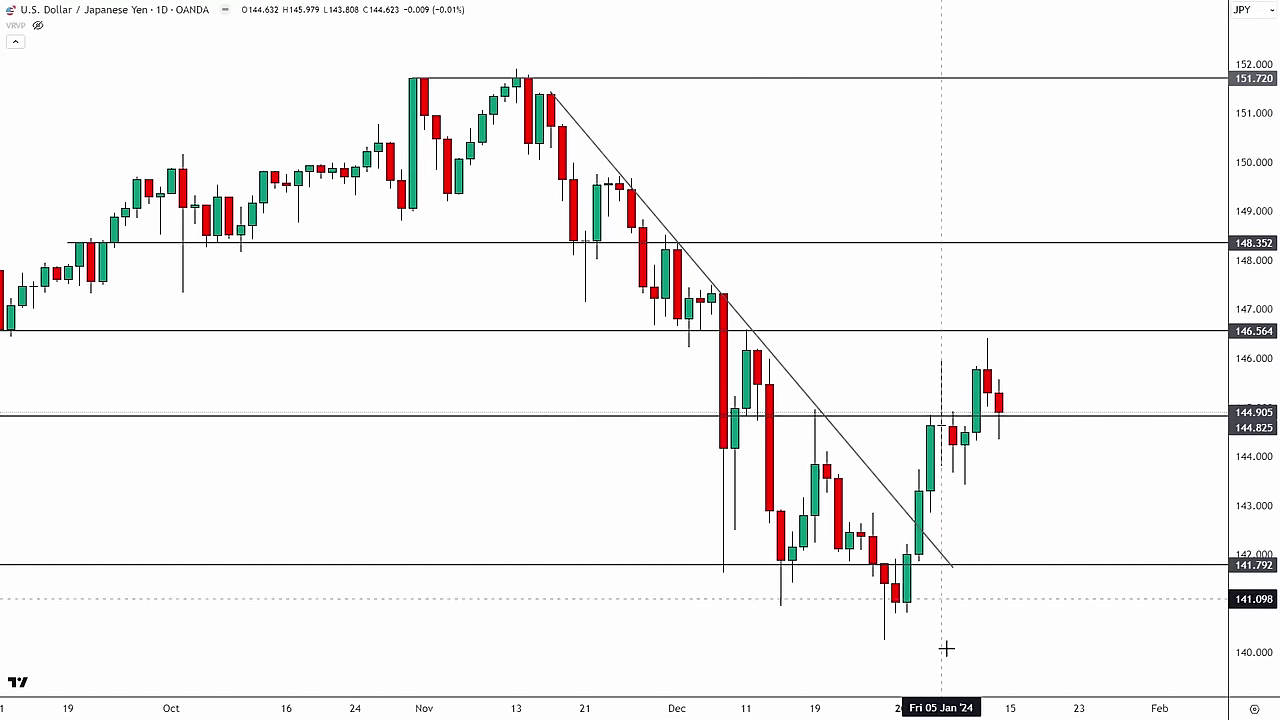
scroll(1062, 644, "down", 3)
scroll(1062, 644, "down", 2)
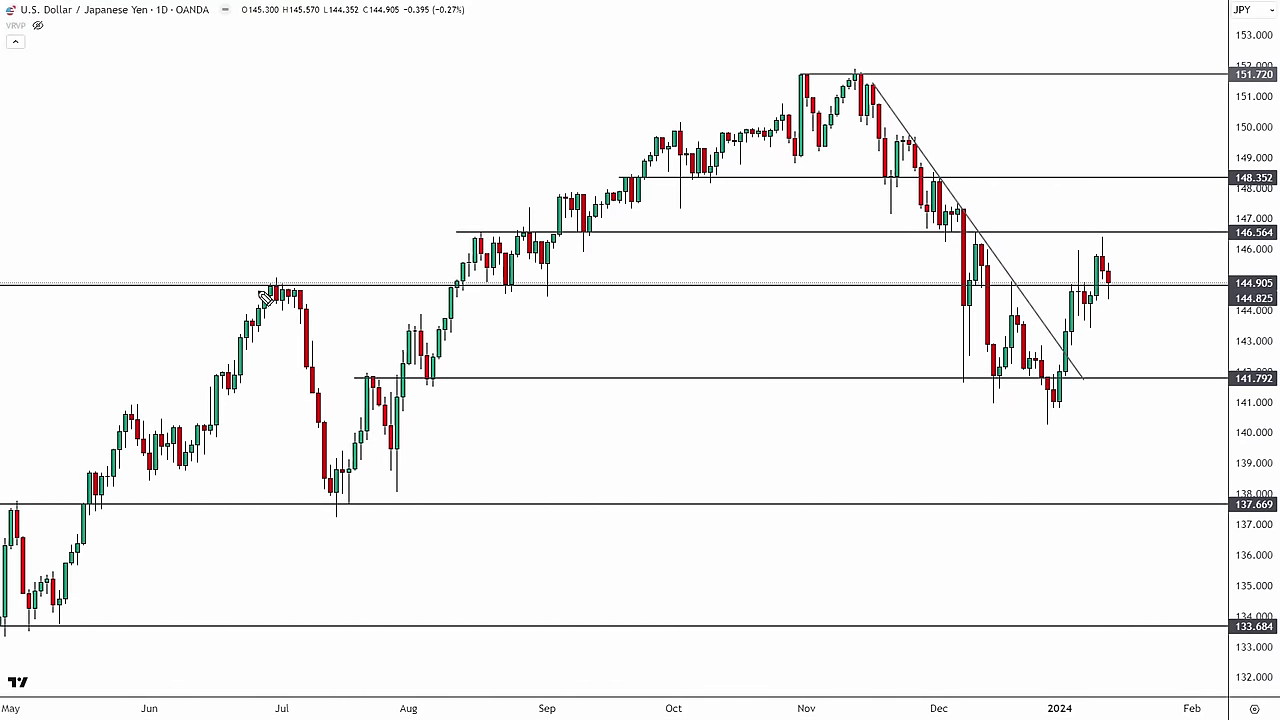
Step: Circle the July high, late-August lows and two recent retests of the 144.9 level
left_click_drag(262, 294, 264, 290)
mouse_move(536, 302)
left_mouse_down()
mouse_move(583, 289)
mouse_move(524, 300)
left_mouse_up()
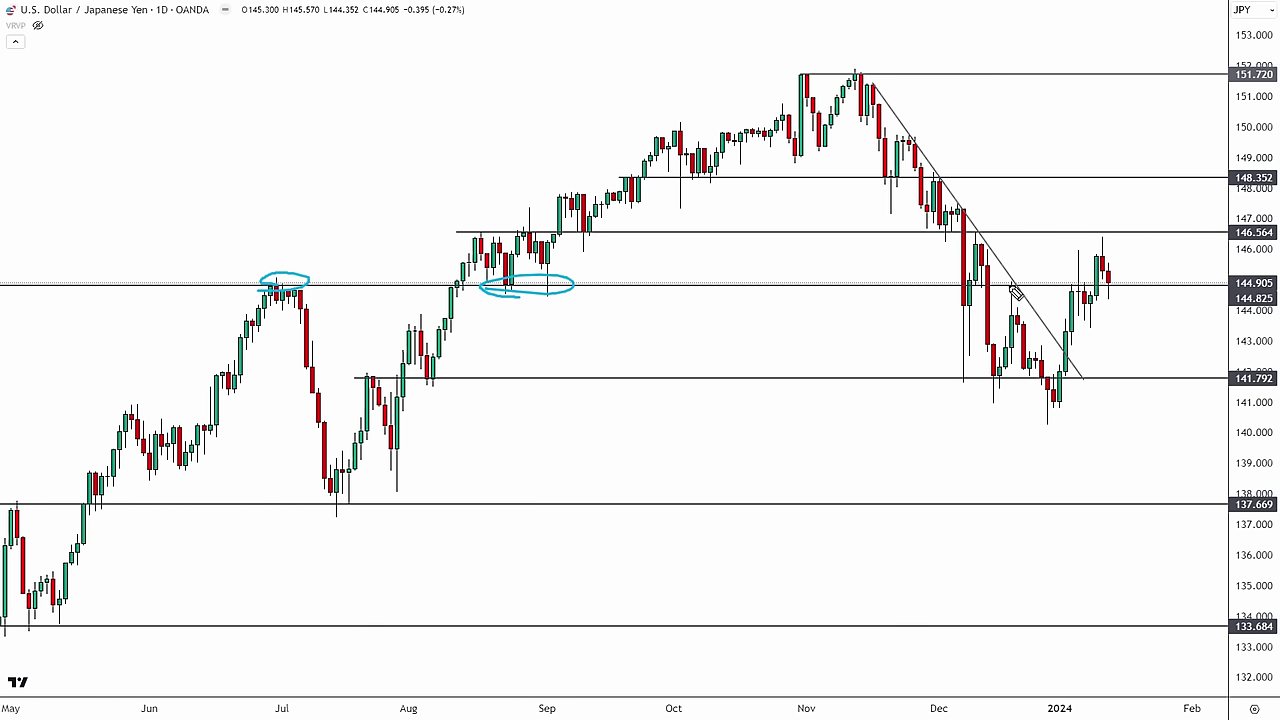
left_click_drag(1012, 285, 1010, 284)
left_click_drag(1088, 284, 1086, 286)
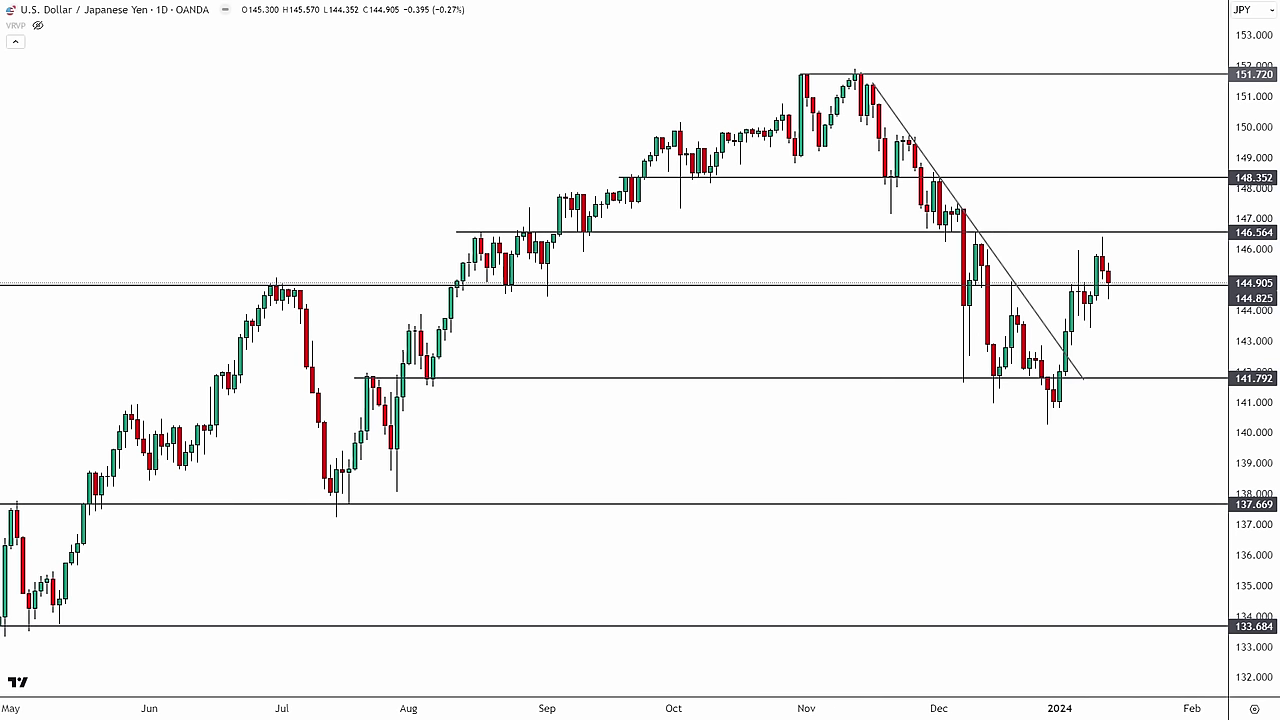
Step: Zoom out and pan the daily chart to settle on roughly May 2023 to February 2024
left_click_drag(519, 709, 966, 580)
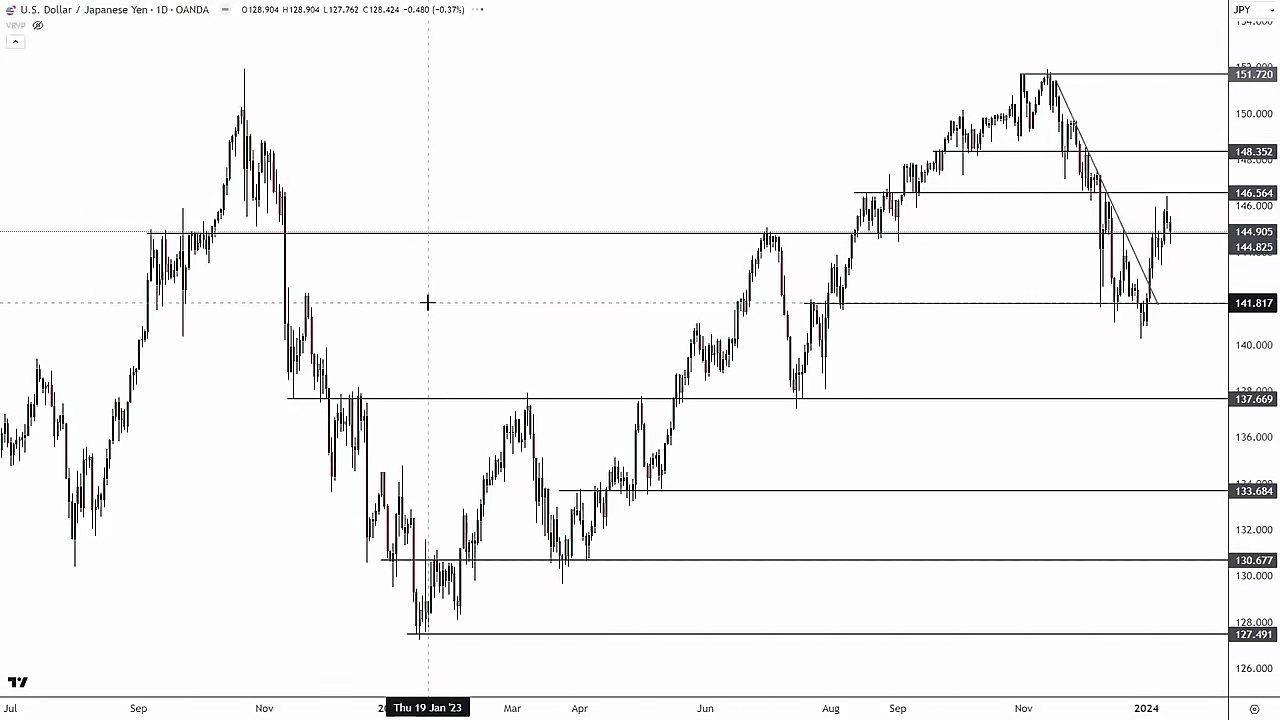
left_click_drag(426, 300, 1181, 310)
scroll(572, 232, "up", 3)
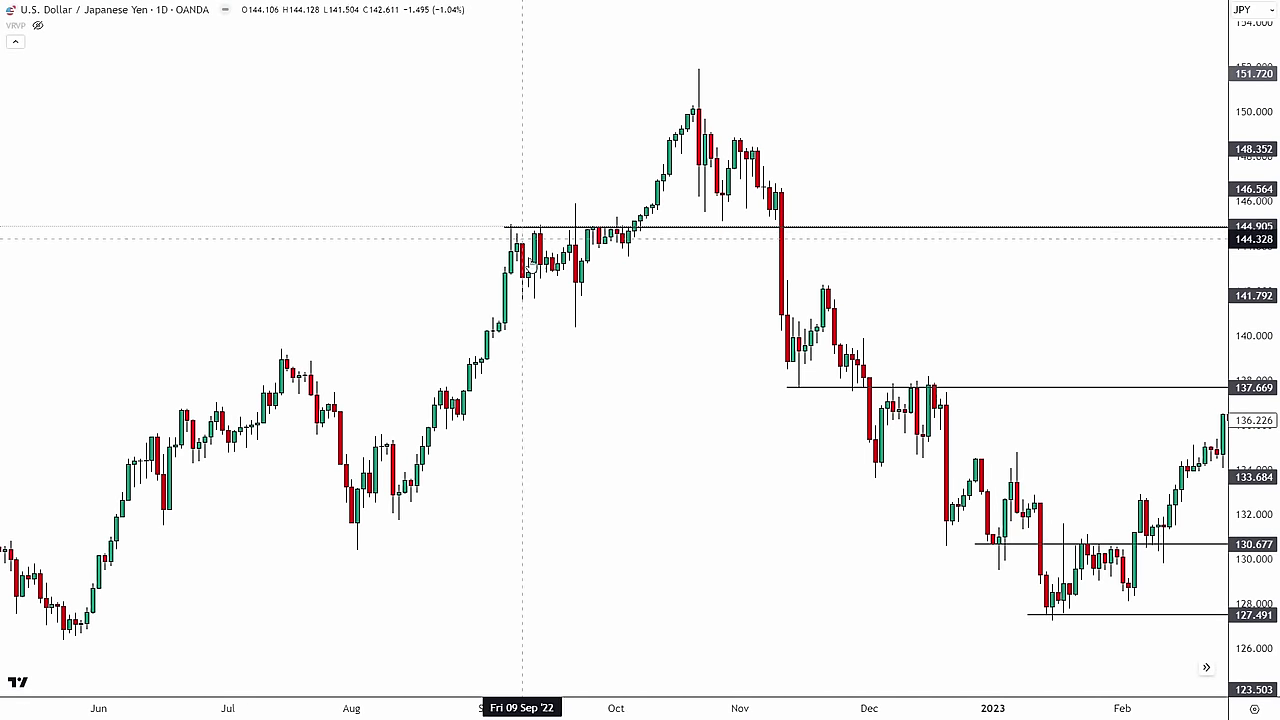
left_click_drag(1051, 157, 260, 177)
left_click_drag(806, 89, 390, 132)
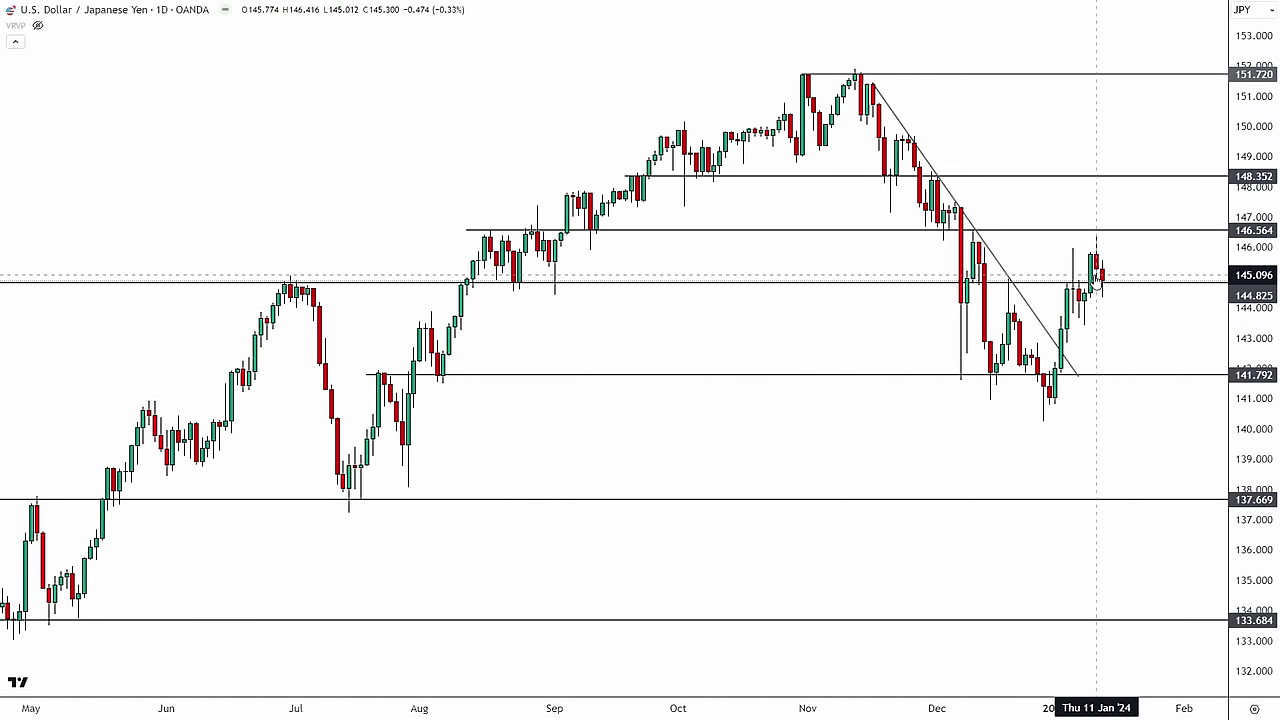
left_click_drag(1133, 336, 1187, 340)
scroll(1187, 340, "up", 8)
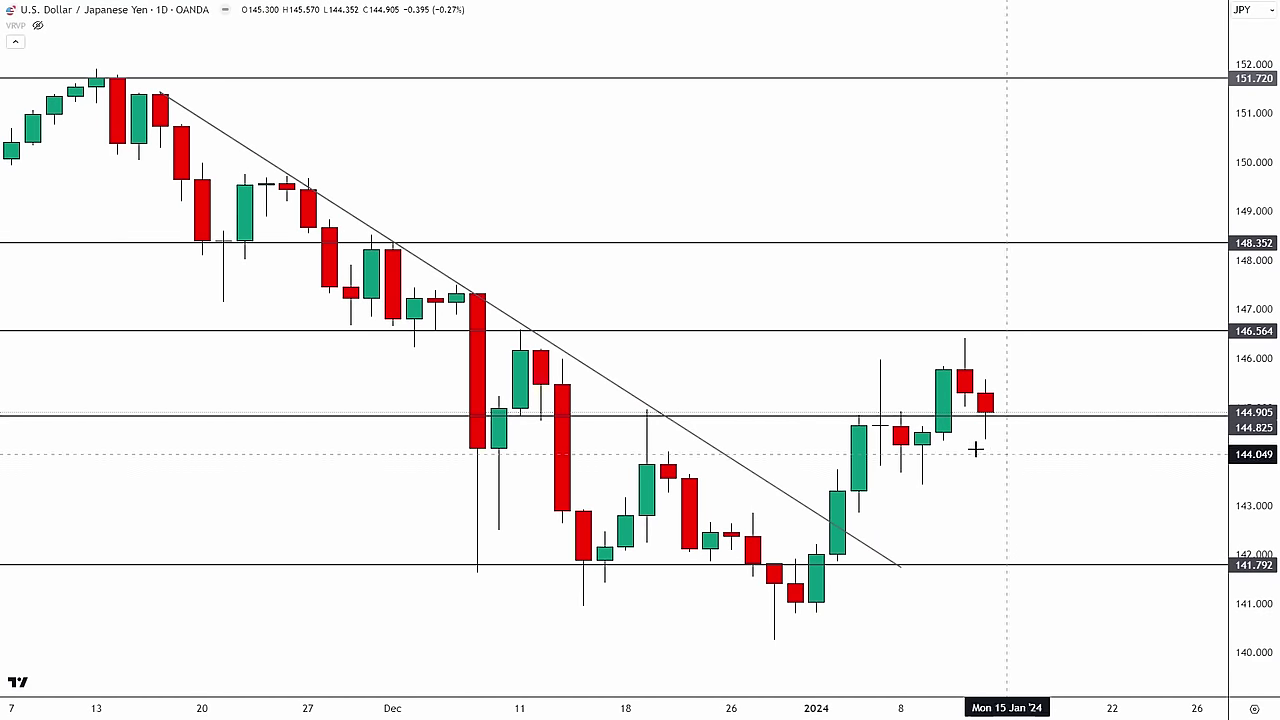
scroll(105, 525, "down", 2)
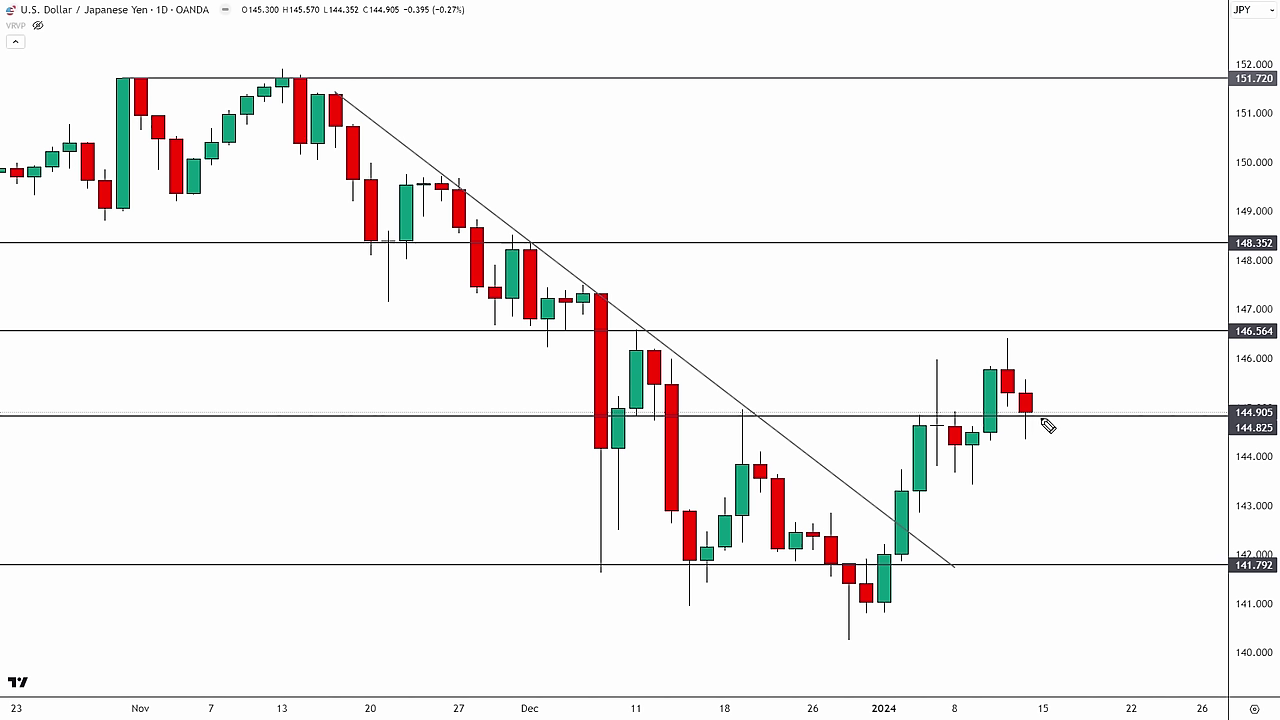
Step: Brush lines along the 144.825 support and the 146.564 resistance levels
left_click_drag(1006, 416, 1065, 420)
left_click_drag(893, 414, 973, 416)
left_click_drag(950, 331, 1094, 332)
left_click_drag(958, 419, 1108, 419)
Step: Zoom out to June, circle the 146.564 touches, undo each circle, and zoom into October–January
left_click_drag(973, 706, 1150, 706)
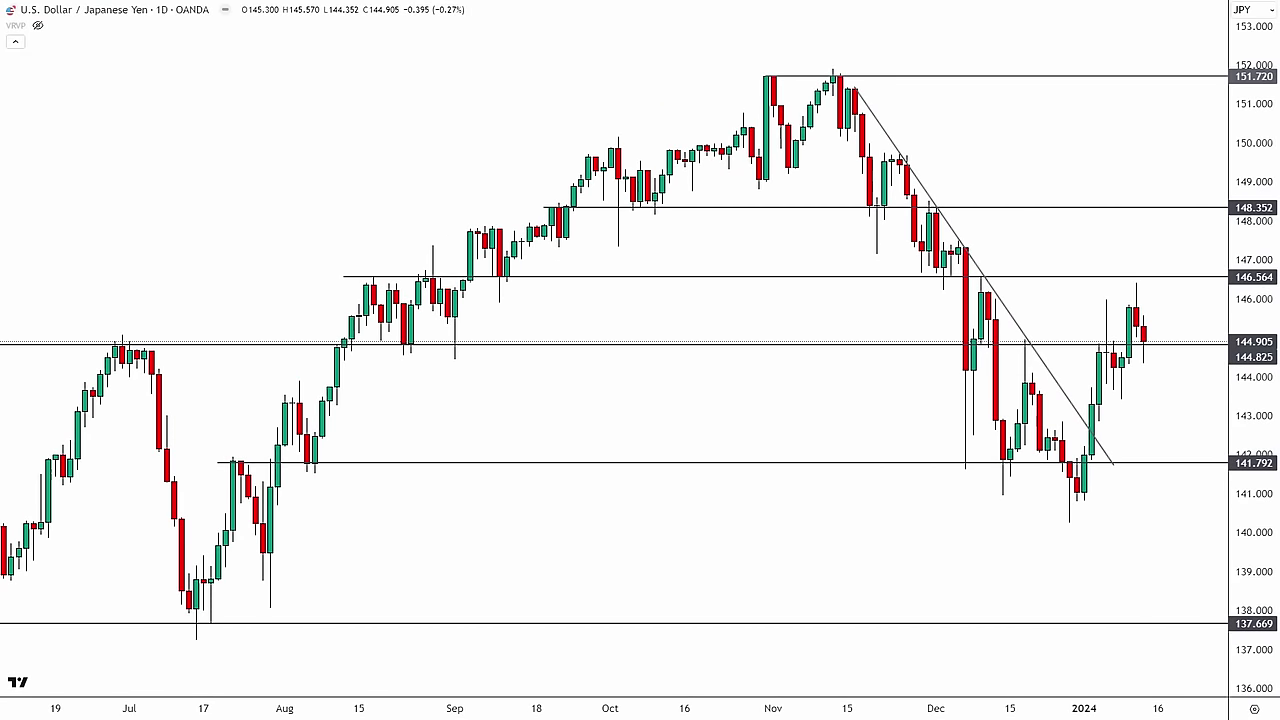
left_click_drag(370, 288, 375, 289)
left_click_drag(455, 285, 512, 288)
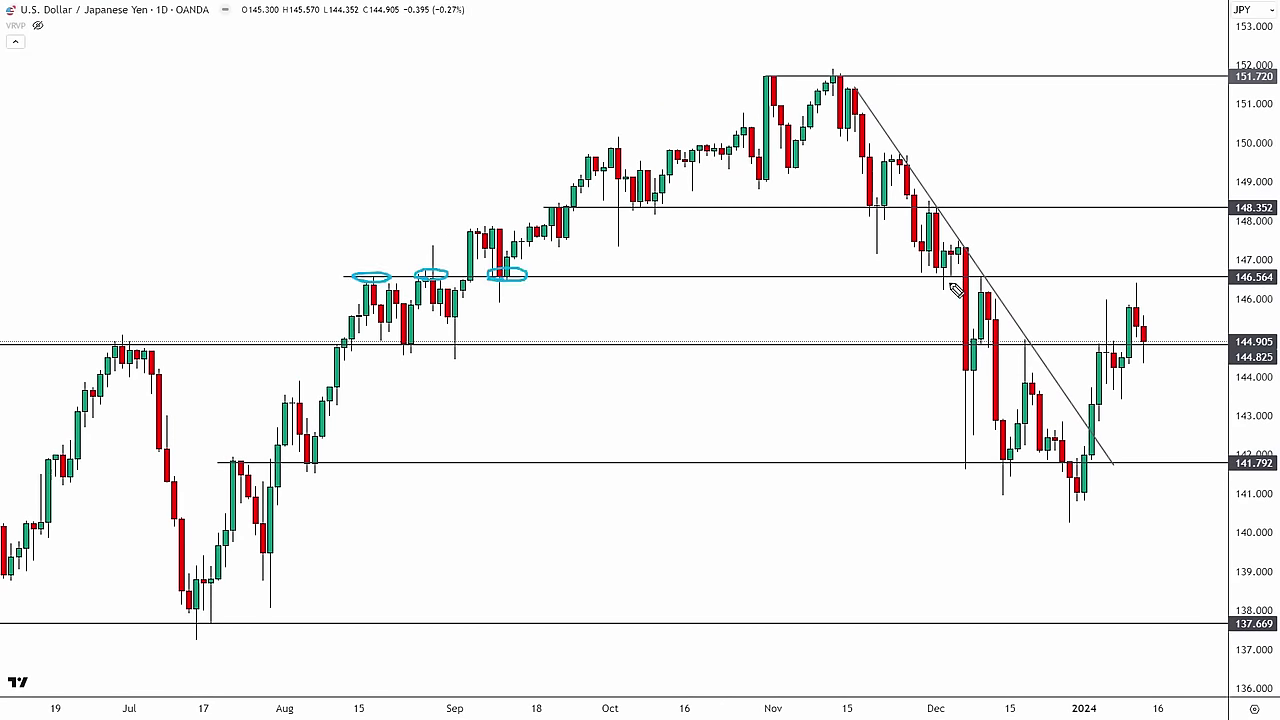
mouse_move(922, 289)
left_mouse_down()
mouse_move(955, 270)
mouse_move(934, 288)
mouse_move(998, 272)
mouse_move(975, 282)
left_mouse_up()
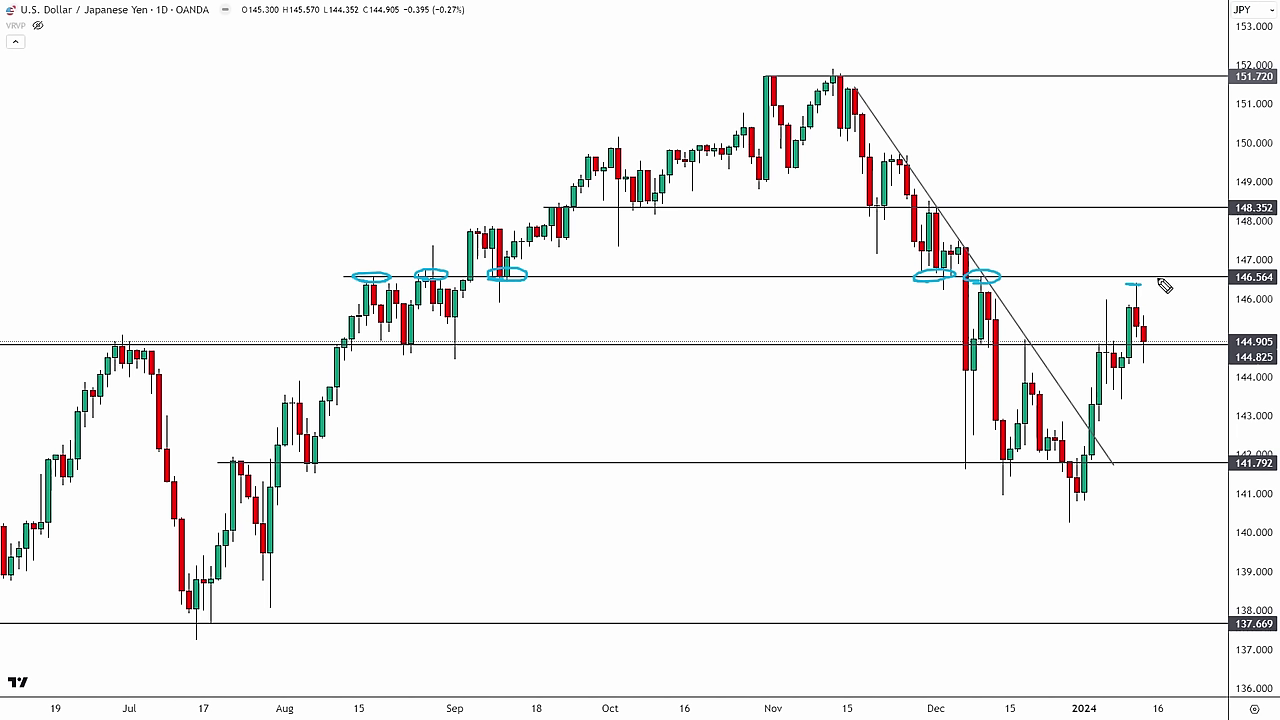
left_click_drag(1160, 280, 1177, 282)
key("ctrl+z")
key("ctrl+z")
key("ctrl+z")
key("ctrl+z")
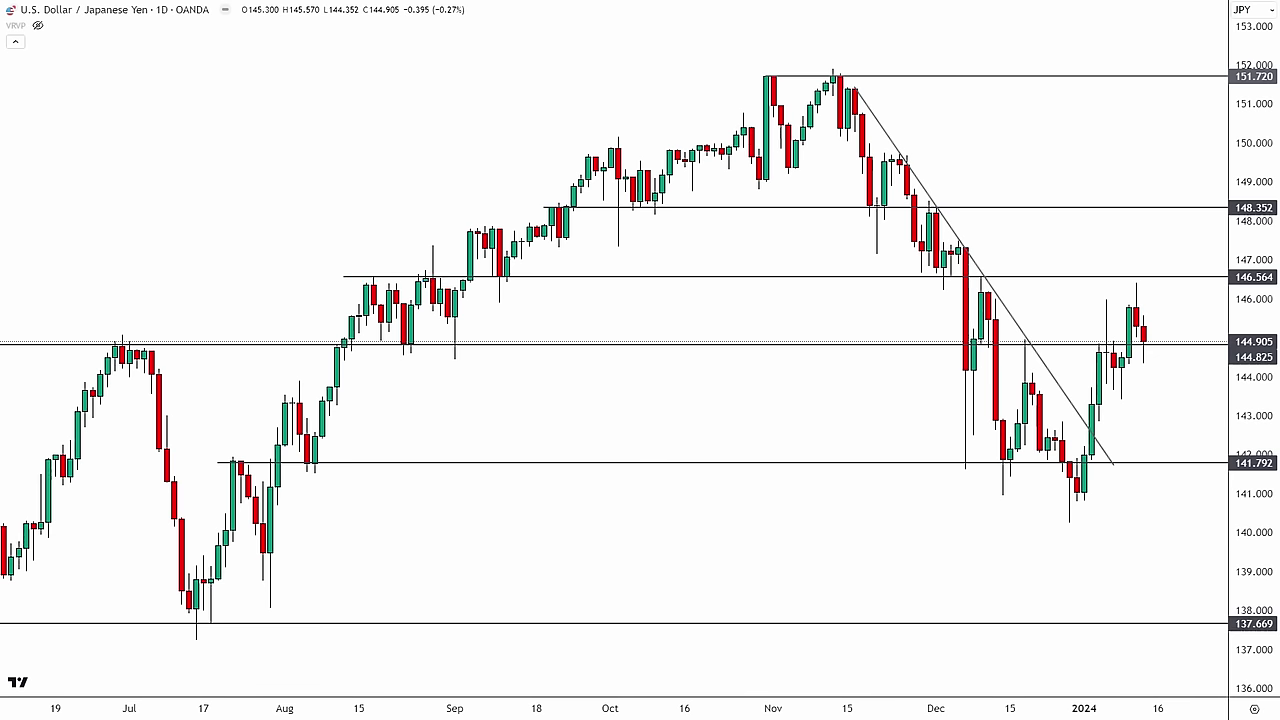
scroll(243, 579, "up", 3)
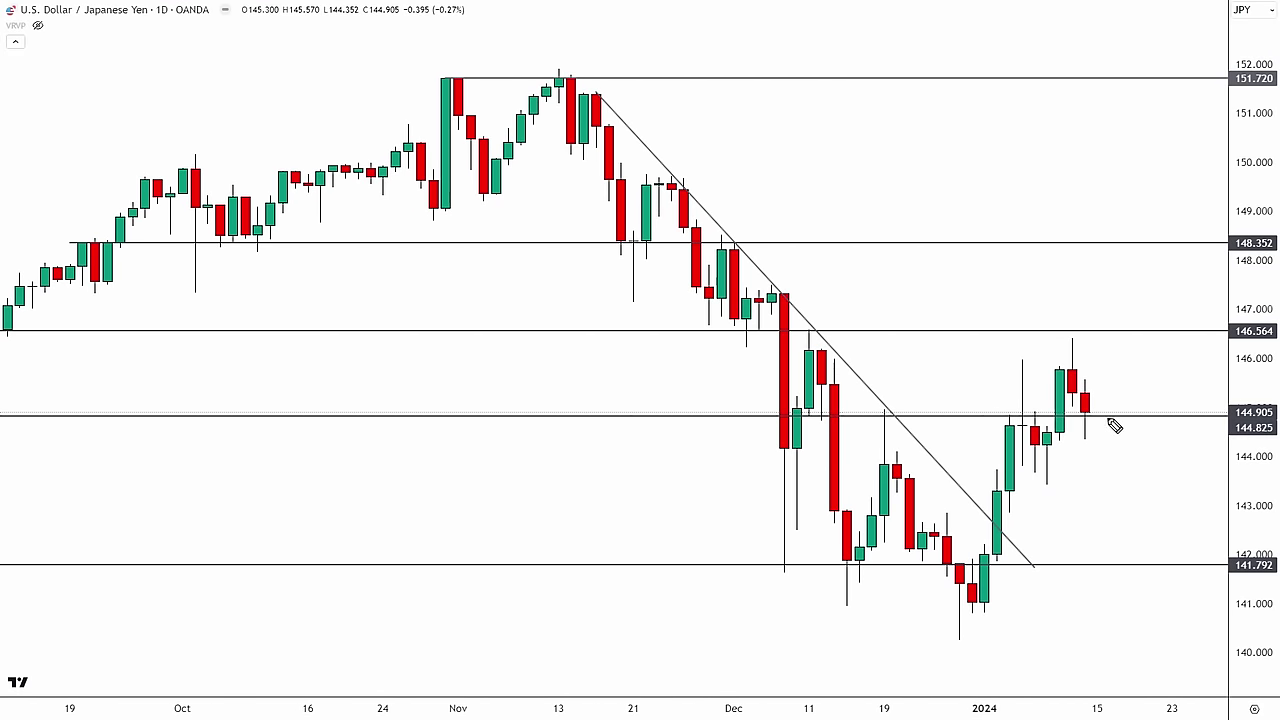
Step: Highlight 144.825, sketch target zones below the latest candles, and mark 146.564 above them
left_click_drag(1108, 417, 985, 419)
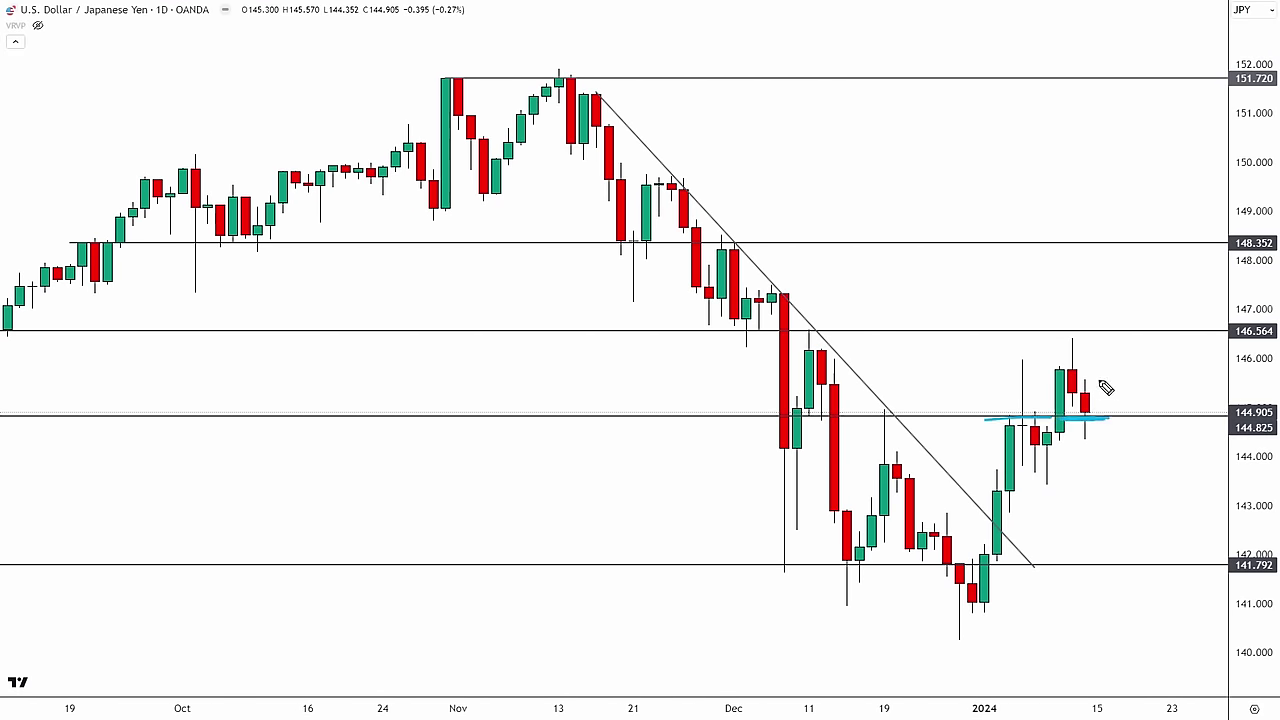
mouse_move(1097, 437)
left_mouse_down()
mouse_move(1098, 452)
mouse_move(1118, 434)
mouse_move(1098, 433)
left_mouse_up()
mouse_move(1101, 569)
left_mouse_down()
mouse_move(1115, 543)
mouse_move(1155, 570)
left_mouse_up()
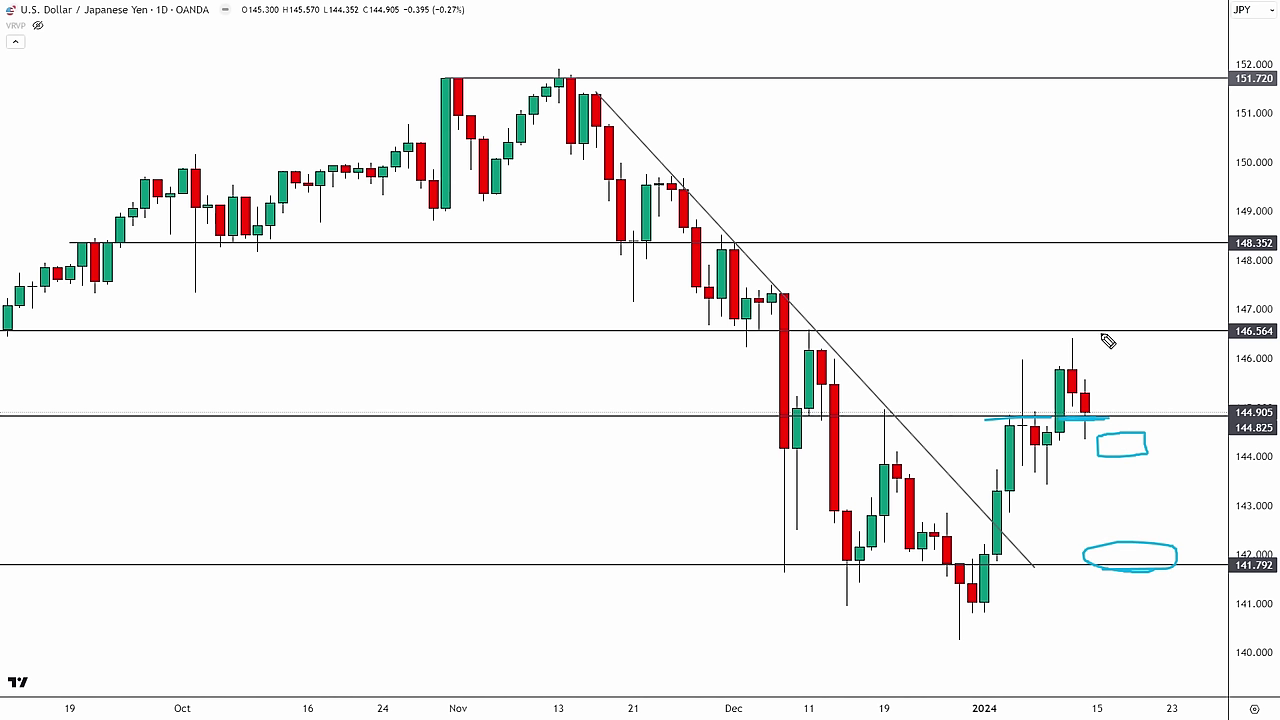
mouse_move(1102, 333)
left_mouse_down()
mouse_move(1082, 331)
mouse_move(1165, 325)
mouse_move(1118, 297)
left_mouse_up()
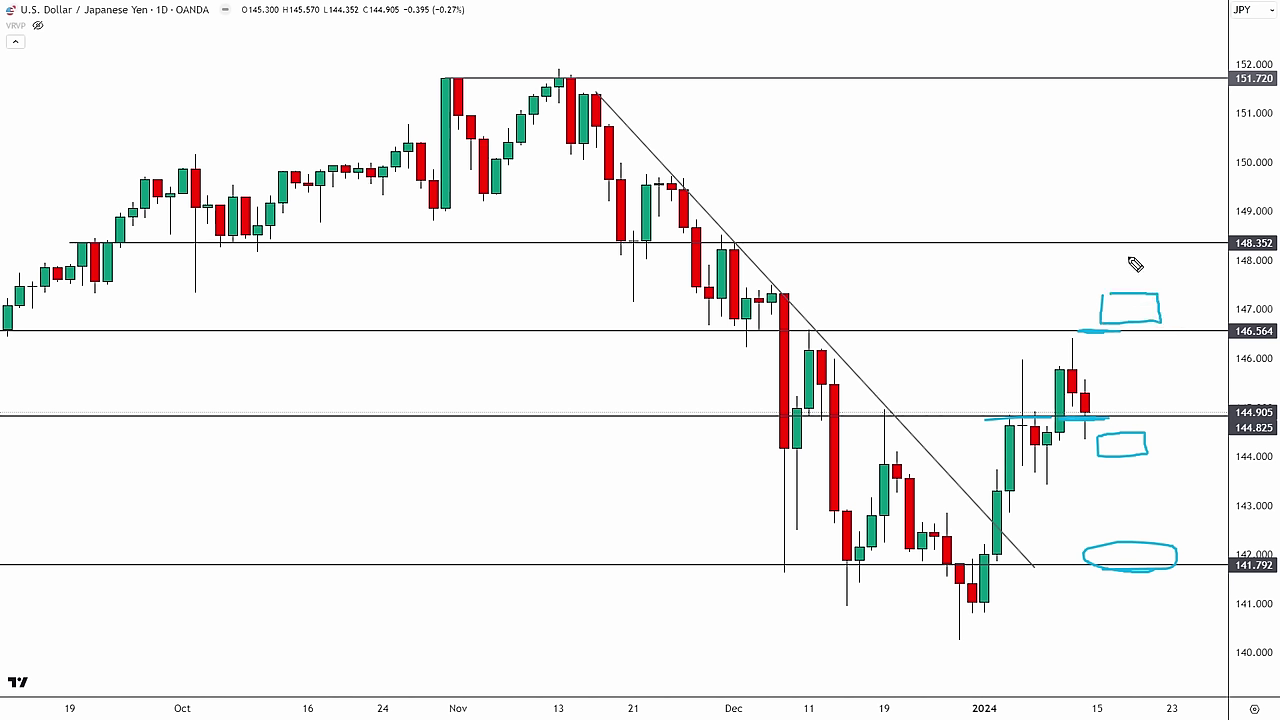
Step: Circle the earlier and November reactions at the 148.352 level
left_click_drag(80, 252, 100, 240)
left_click_drag(258, 232, 245, 236)
left_click_drag(646, 246, 630, 240)
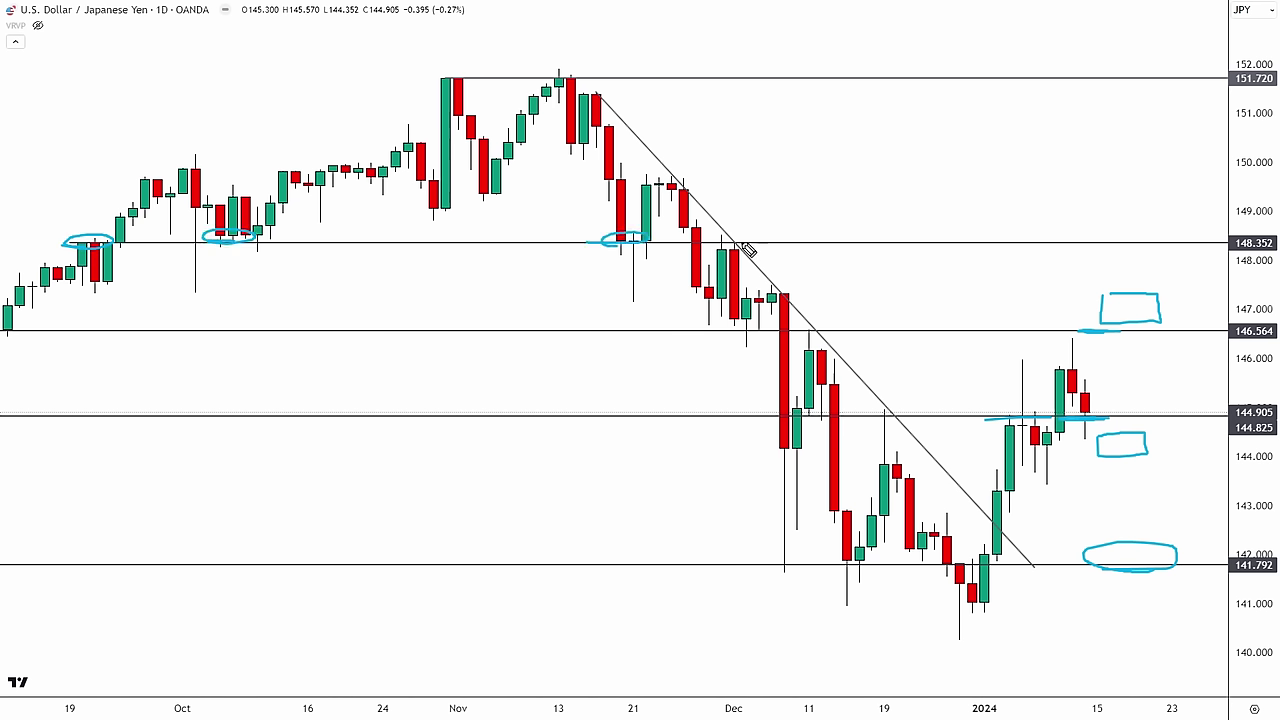
left_click_drag(748, 242, 735, 236)
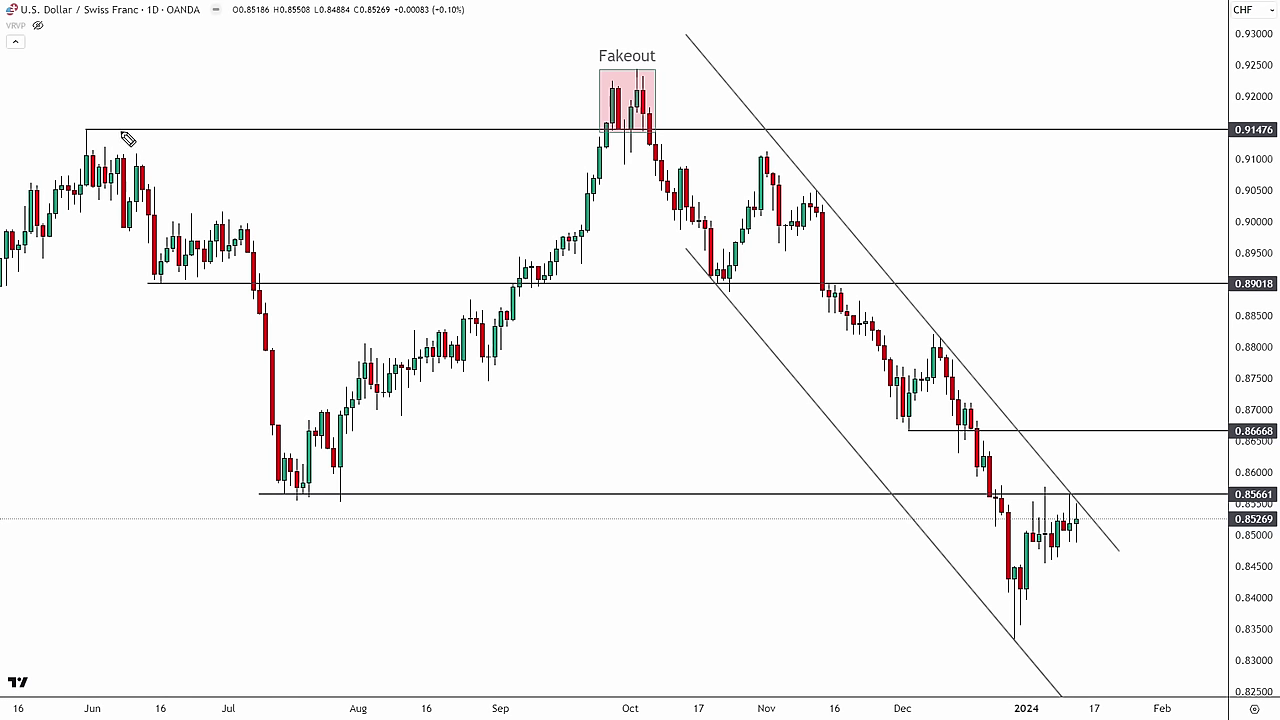
mouse_move(73, 134)
left_mouse_down()
mouse_move(119, 128)
mouse_move(72, 132)
left_mouse_up()
mouse_move(605, 86)
left_mouse_down()
mouse_move(597, 132)
mouse_move(670, 133)
mouse_move(673, 80)
mouse_move(618, 76)
left_mouse_up()
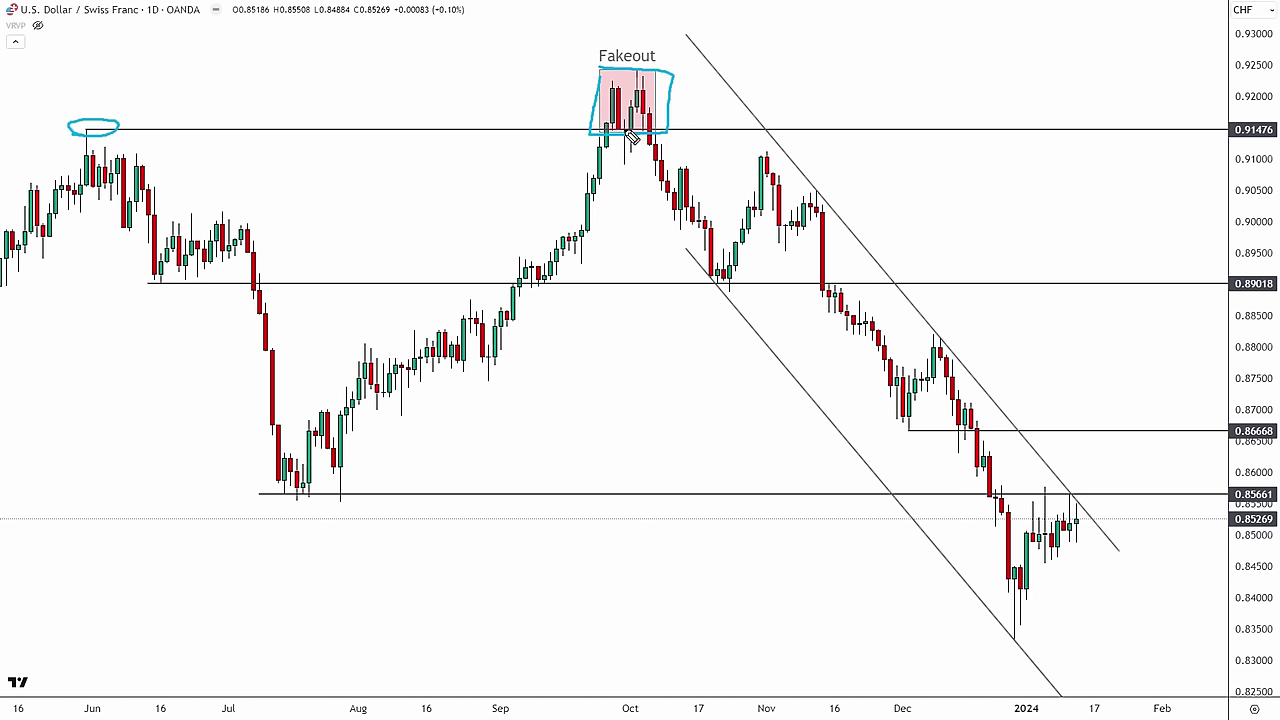
left_click_drag(622, 162, 624, 131)
key("ctrl+z")
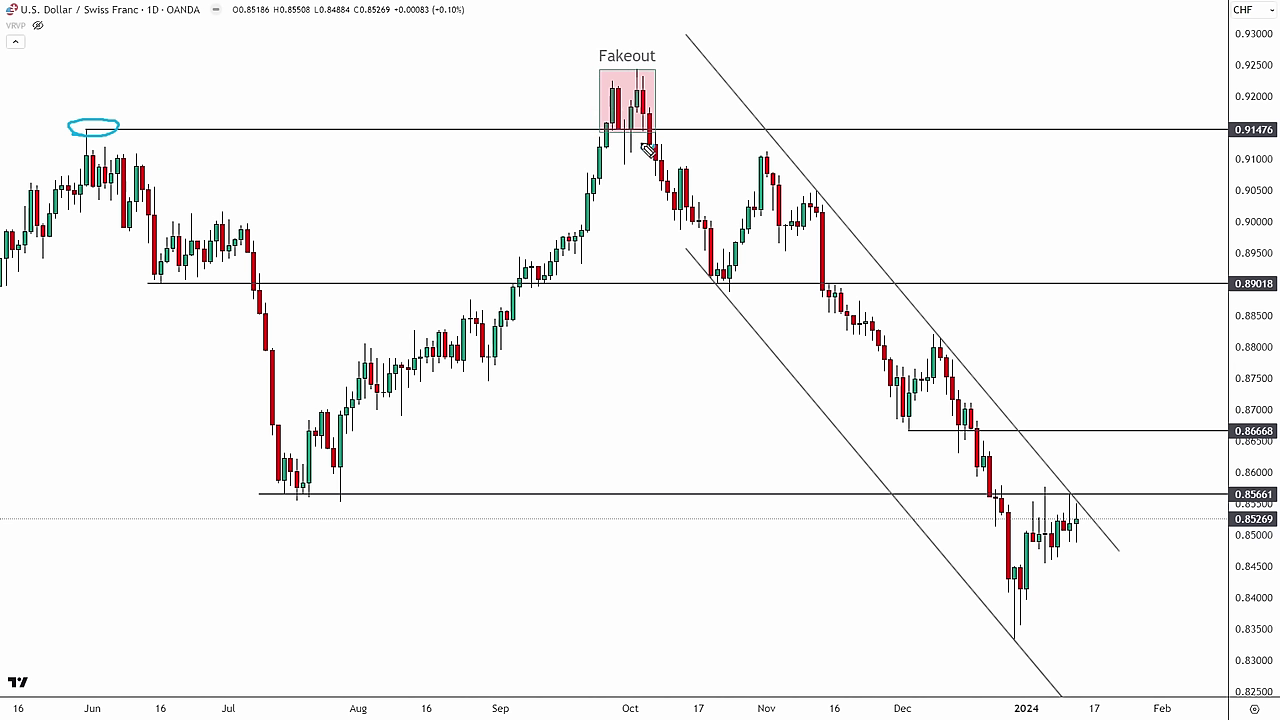
mouse_move(643, 145)
left_mouse_down()
mouse_move(671, 94)
mouse_move(671, 223)
mouse_move(742, 205)
mouse_move(978, 466)
left_mouse_up()
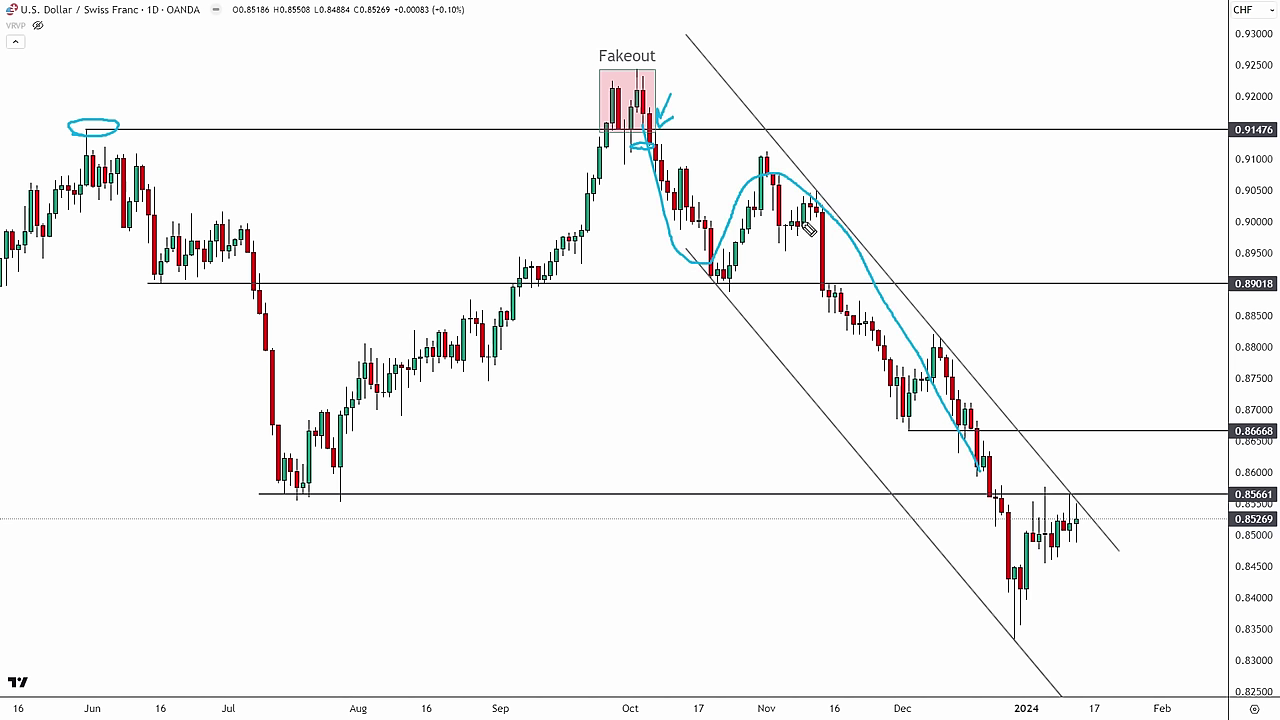
key("e")
key("ctrl+z")
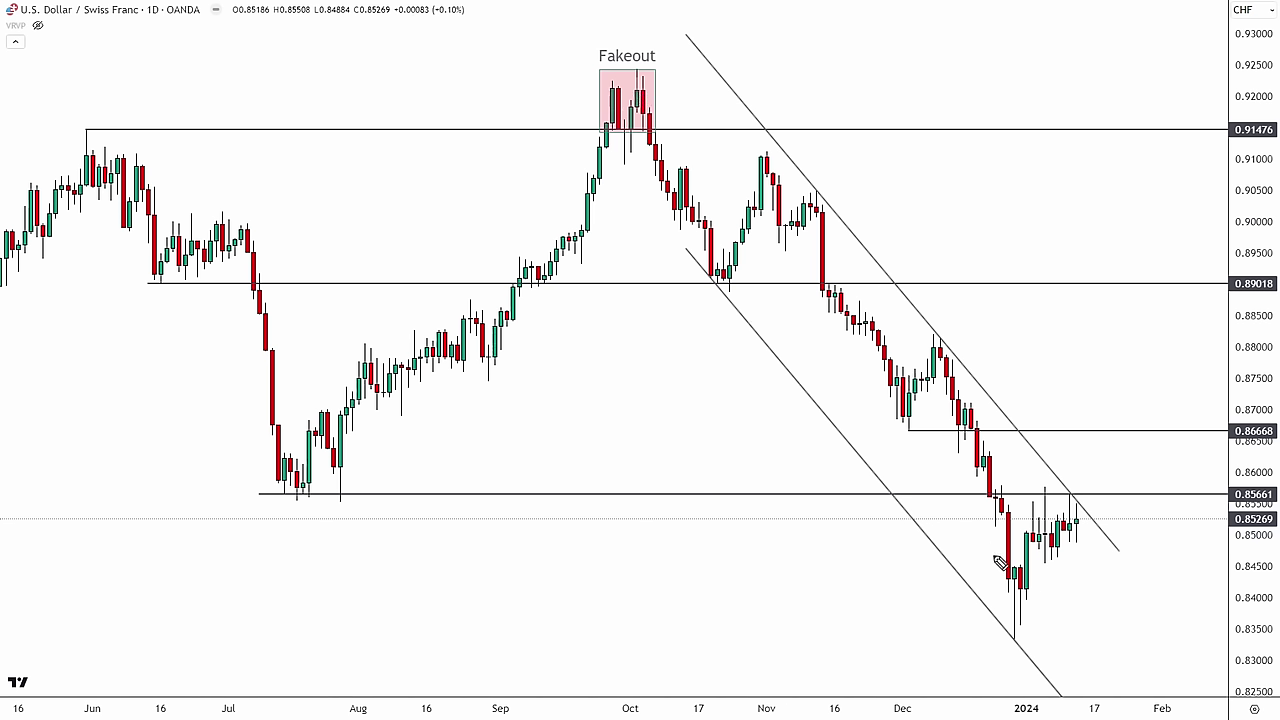
mouse_move(283, 506)
left_mouse_down()
mouse_move(357, 494)
mouse_move(277, 503)
mouse_move(305, 510)
left_mouse_up()
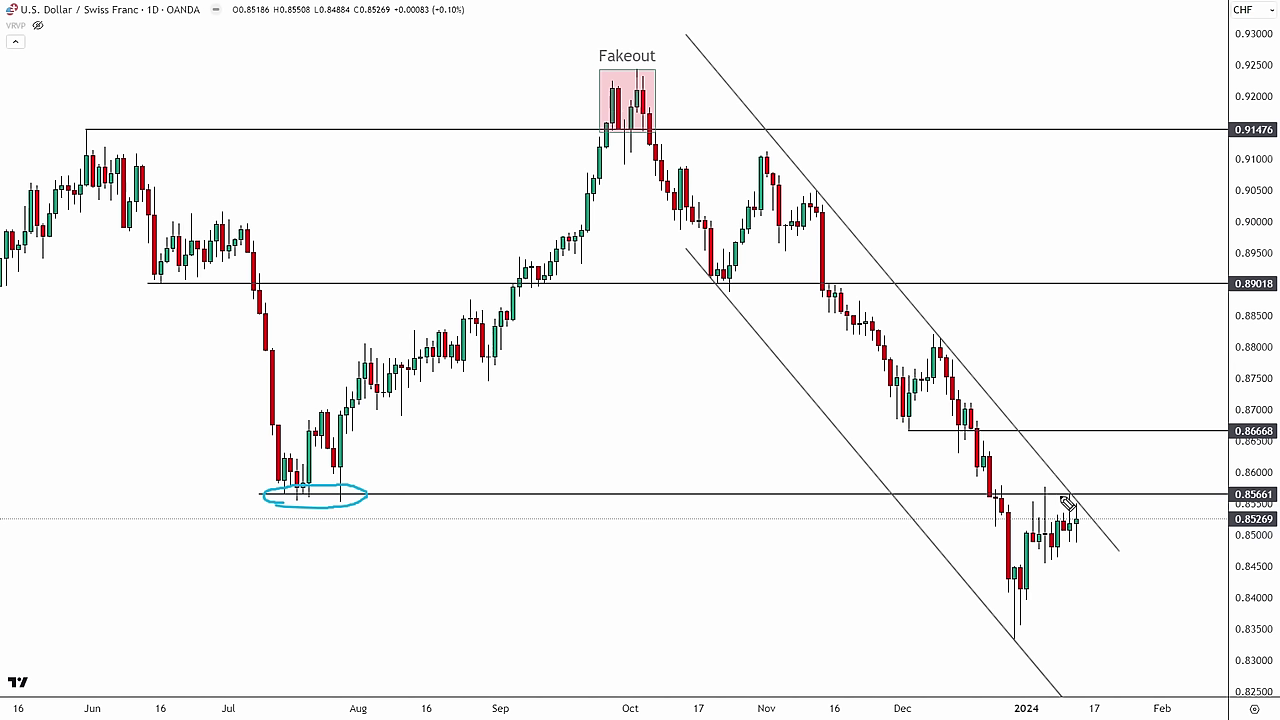
mouse_move(977, 494)
left_mouse_down()
mouse_move(1145, 487)
mouse_move(1115, 467)
mouse_move(1070, 488)
left_mouse_up()
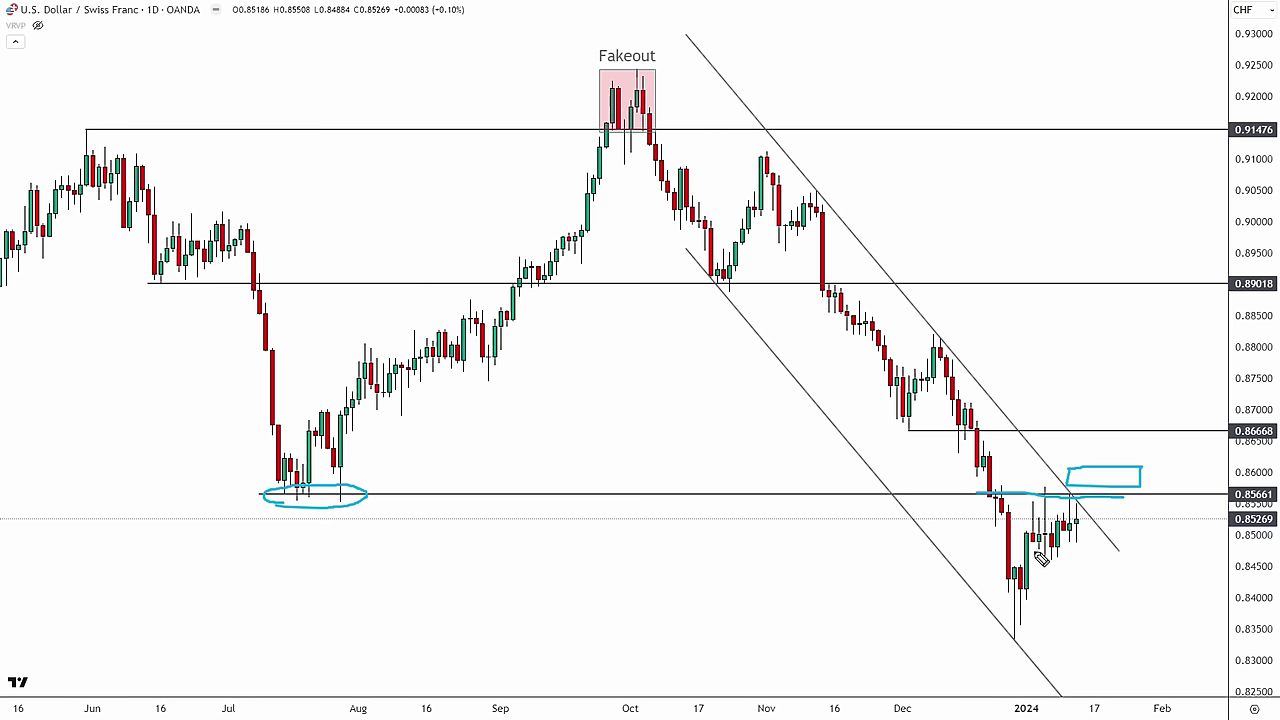
key("ctrl+z")
key("ctrl+z")
key("ctrl+z")
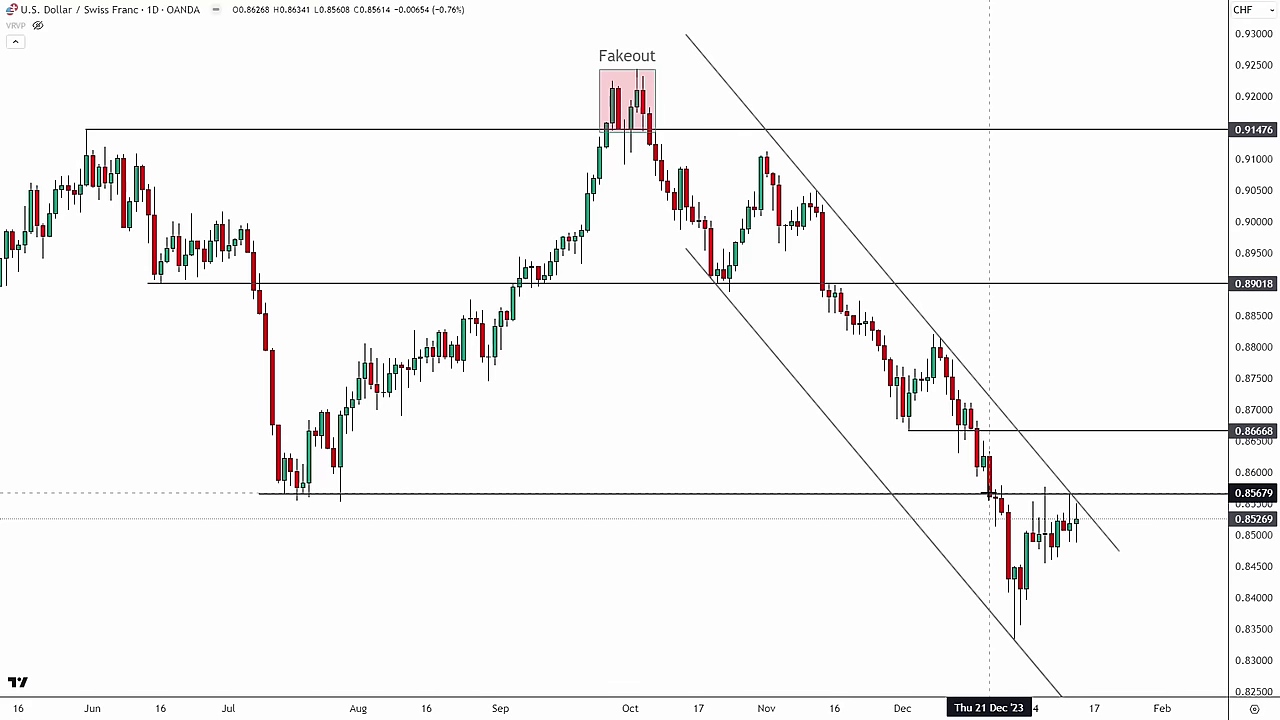
Step: Box the late-December to mid-January candles with the Fakeout template, label aligned Bottom
mouse_move(989, 494)
left_mouse_down()
mouse_move(1017, 640)
mouse_move(1097, 620)
mouse_move(1096, 640)
left_mouse_up()
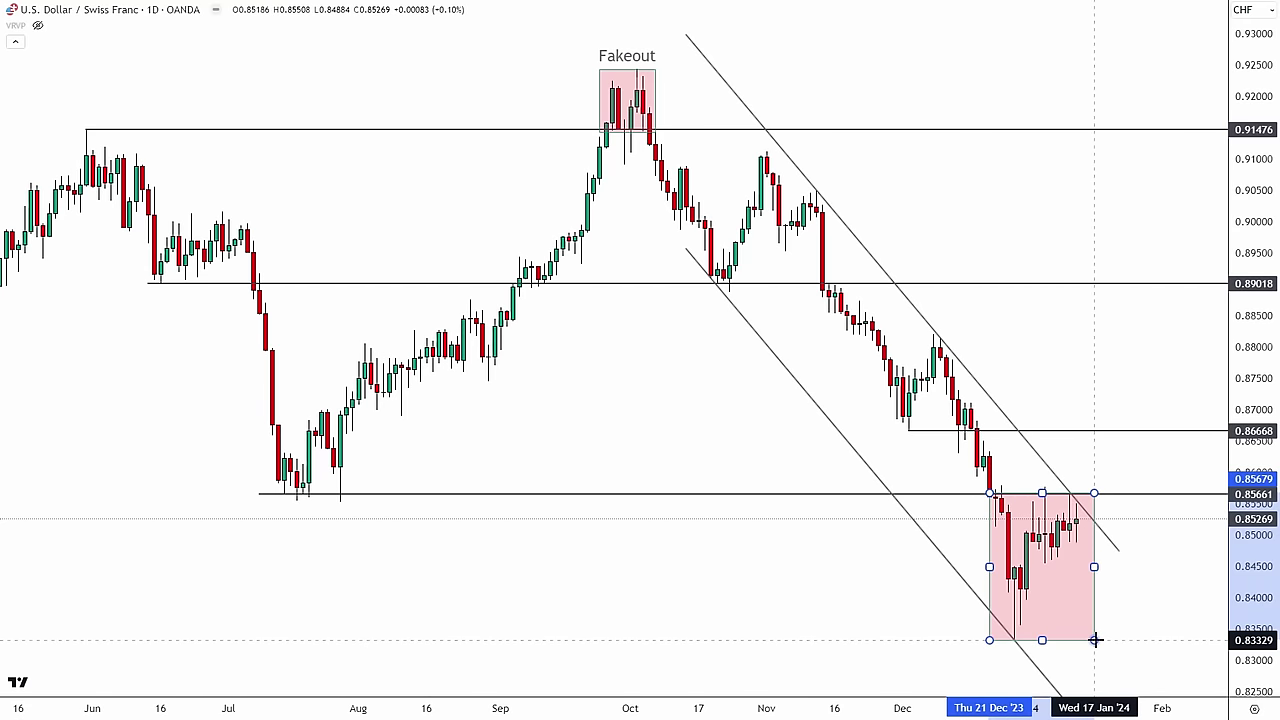
right_click(1094, 636)
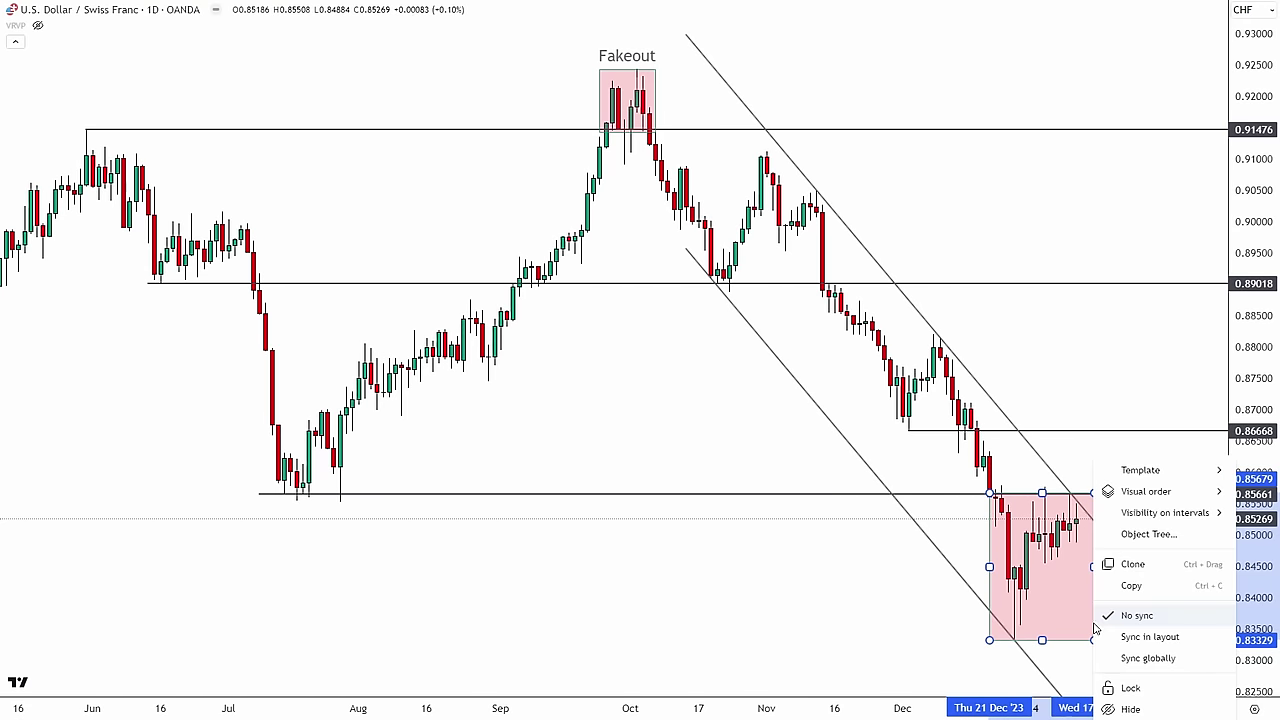
mouse_move(1166, 472)
left_click(1032, 589)
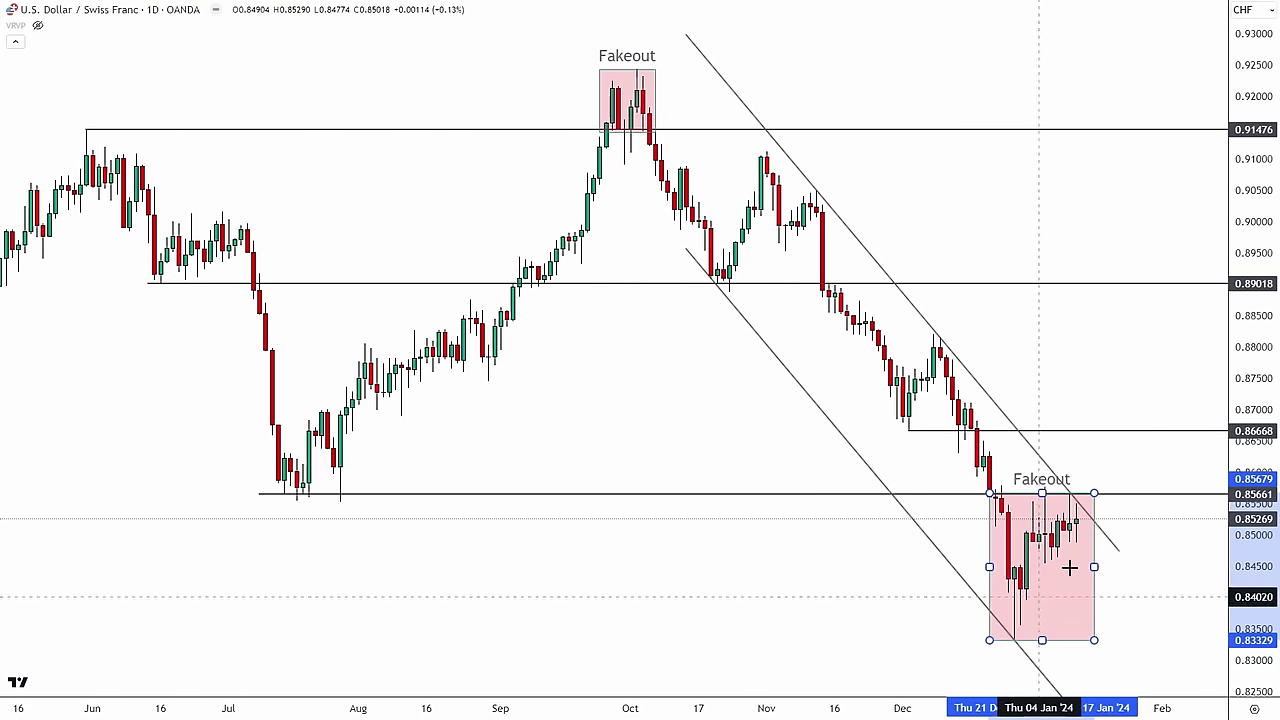
double_click(1094, 563)
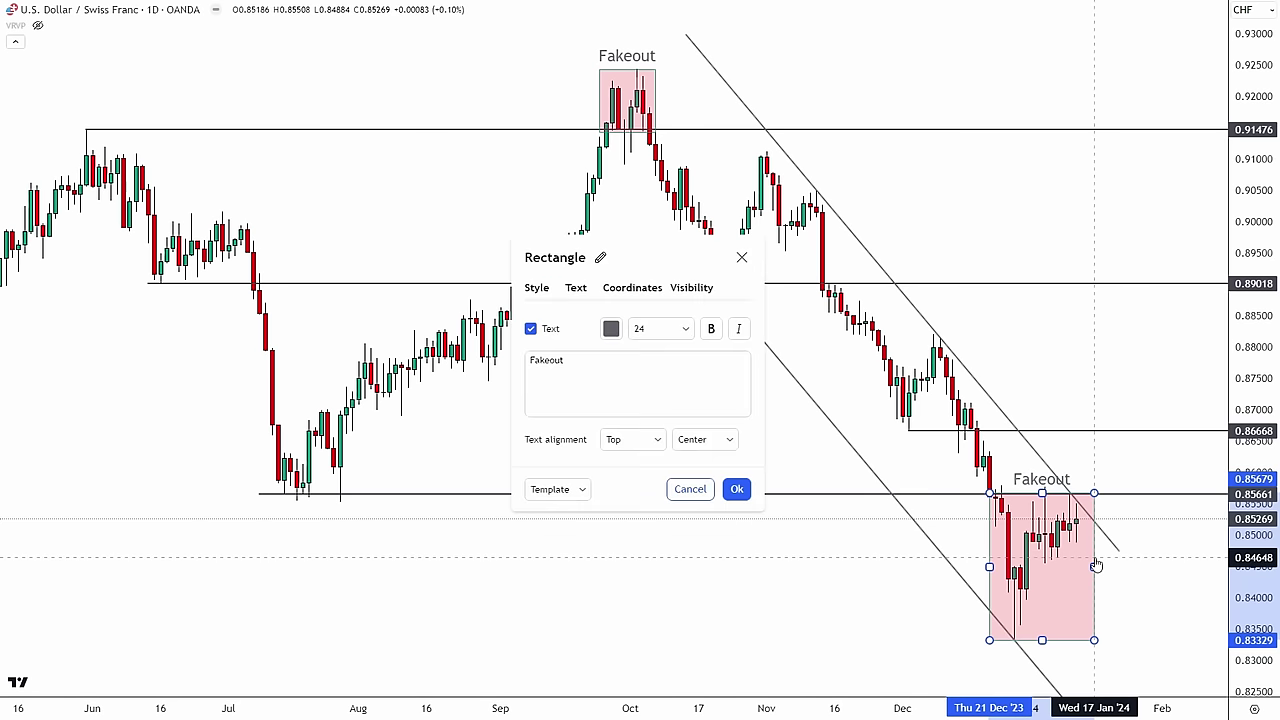
left_click(632, 439)
left_click(623, 506)
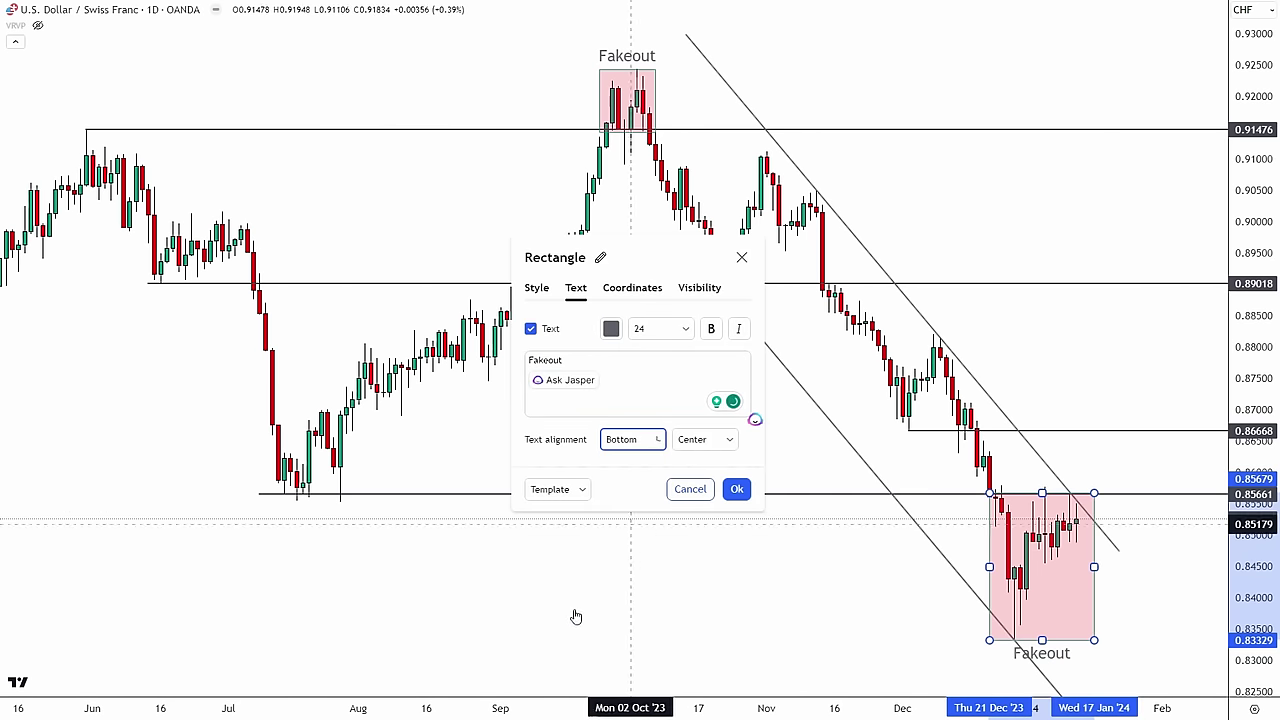
left_click(574, 614)
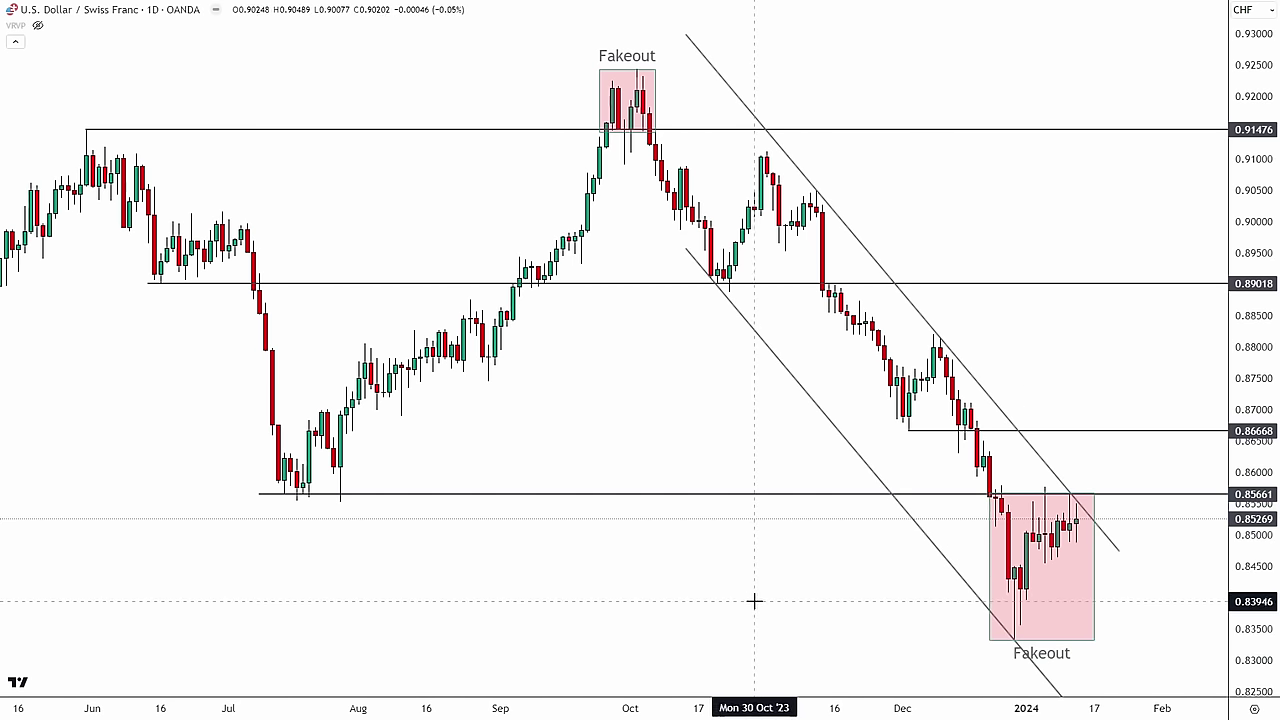
scroll(721, 690, "right", 3)
scroll(721, 690, "down", 3)
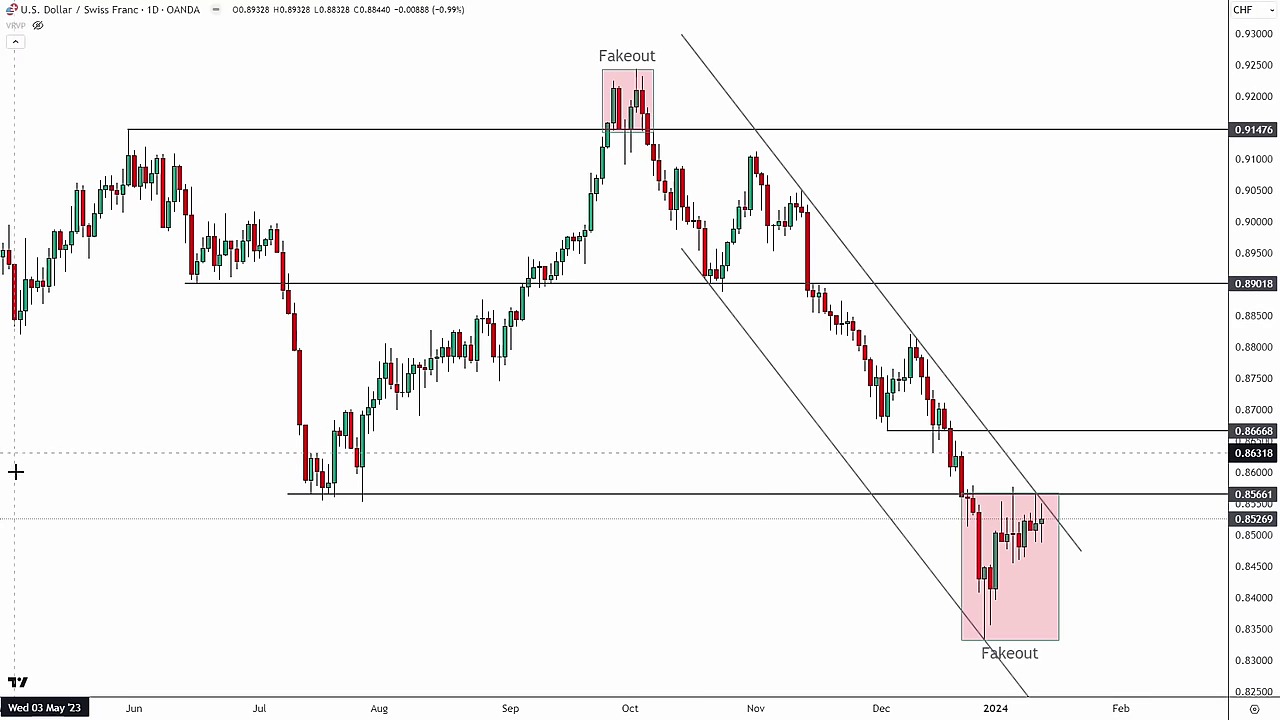
Step: Draw a path from the box top to 0.86668, a pullback, then up to 0.89018; sketch a retest zone
left_click(1, 143)
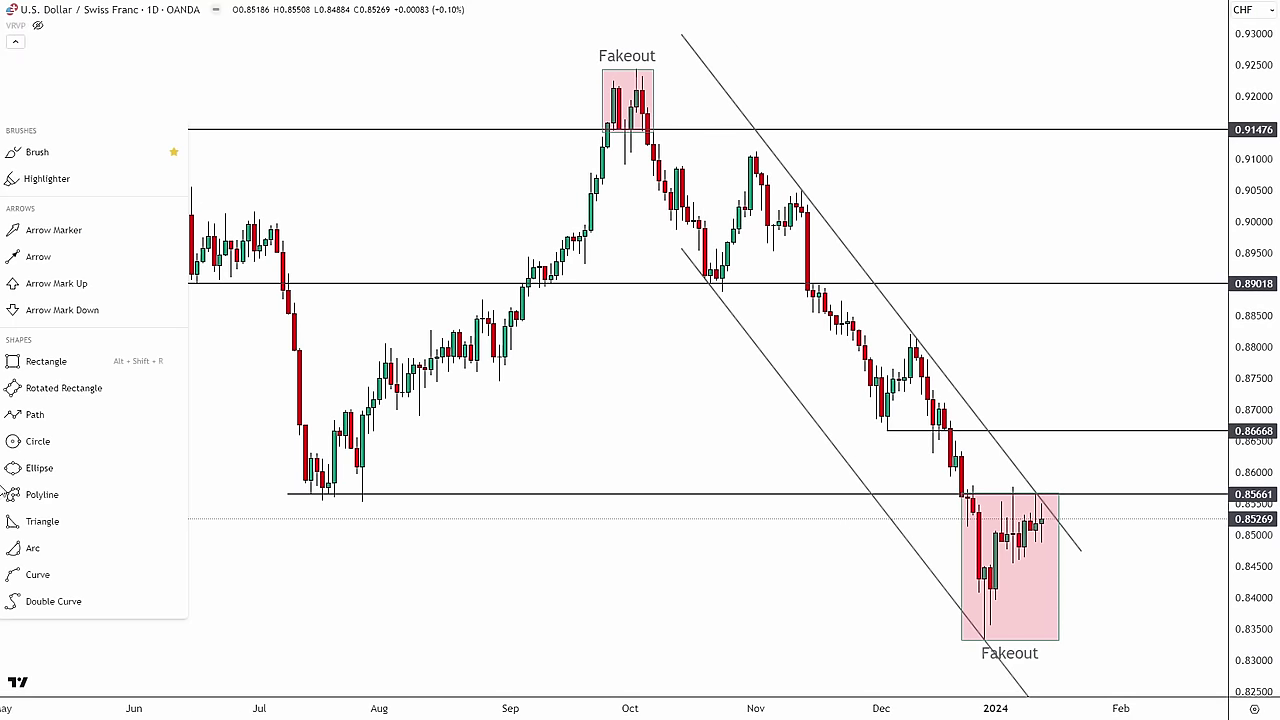
left_click(60, 414)
left_click(1063, 494)
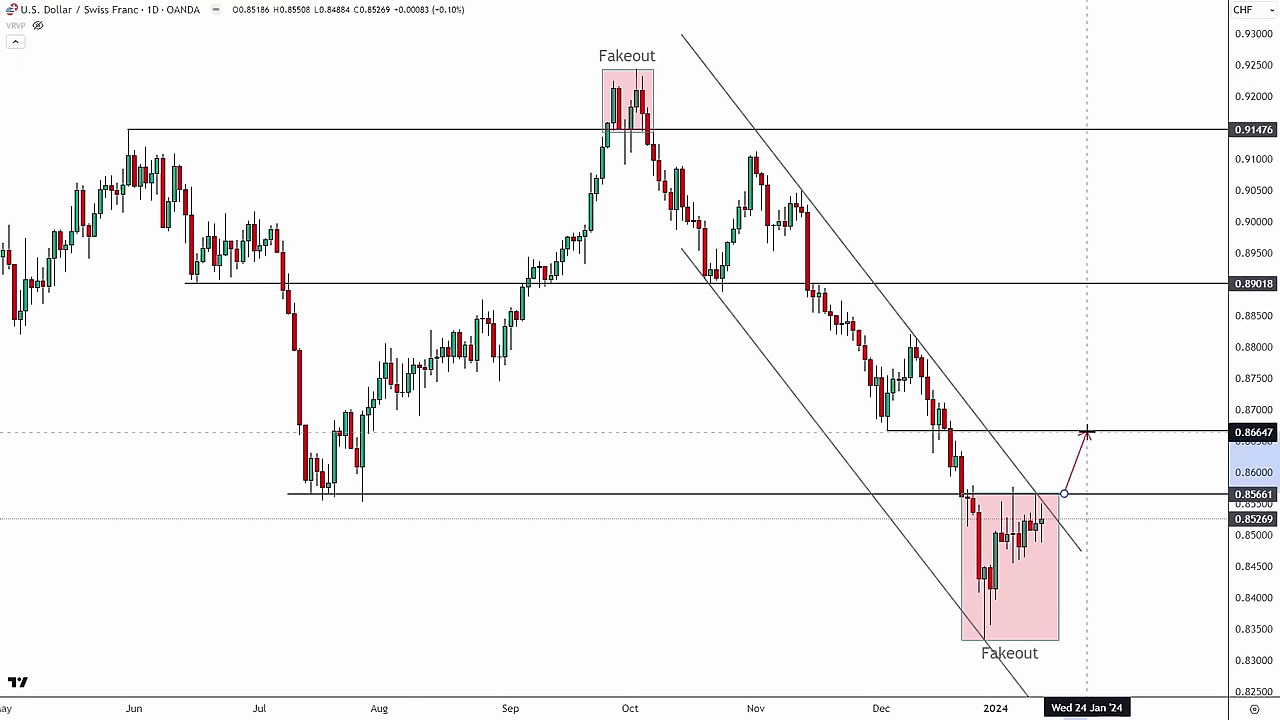
left_click(1087, 430)
left_click(1104, 469)
double_click(1166, 303)
left_click(1127, 260)
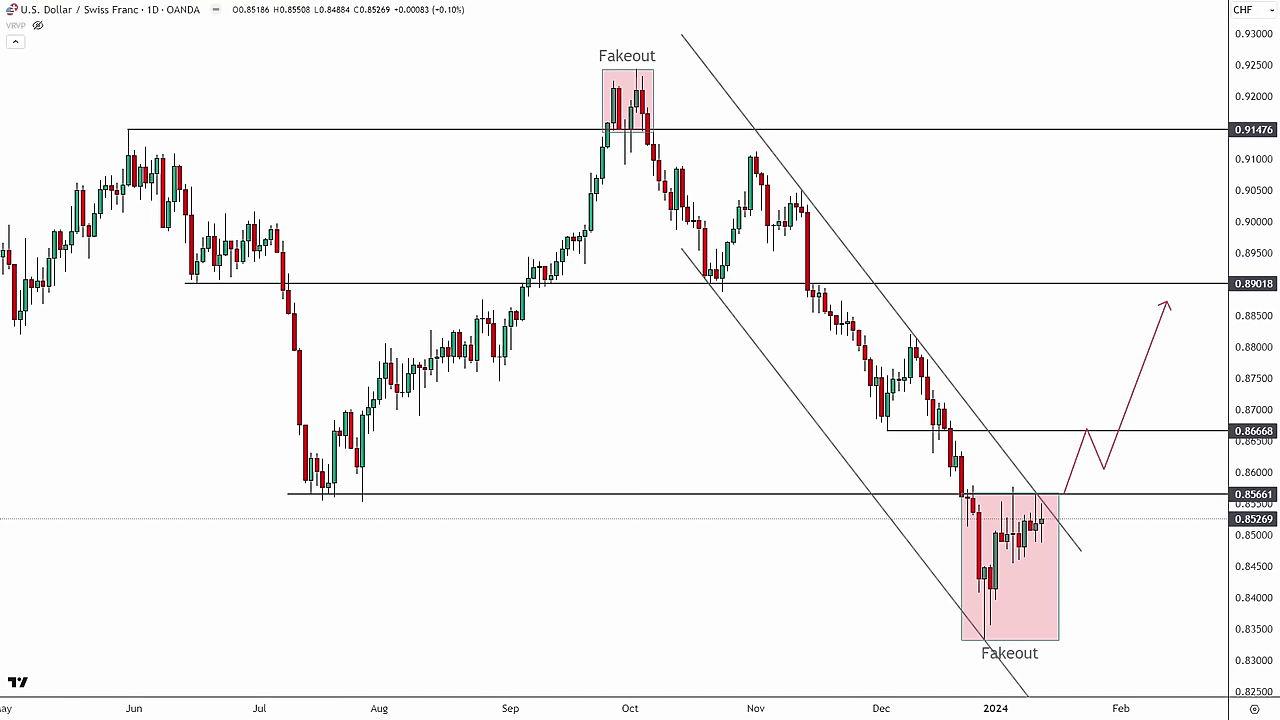
mouse_move(1043, 458)
left_mouse_down()
mouse_move(1047, 489)
mouse_move(1105, 460)
mouse_move(1024, 456)
mouse_move(1024, 495)
left_mouse_up()
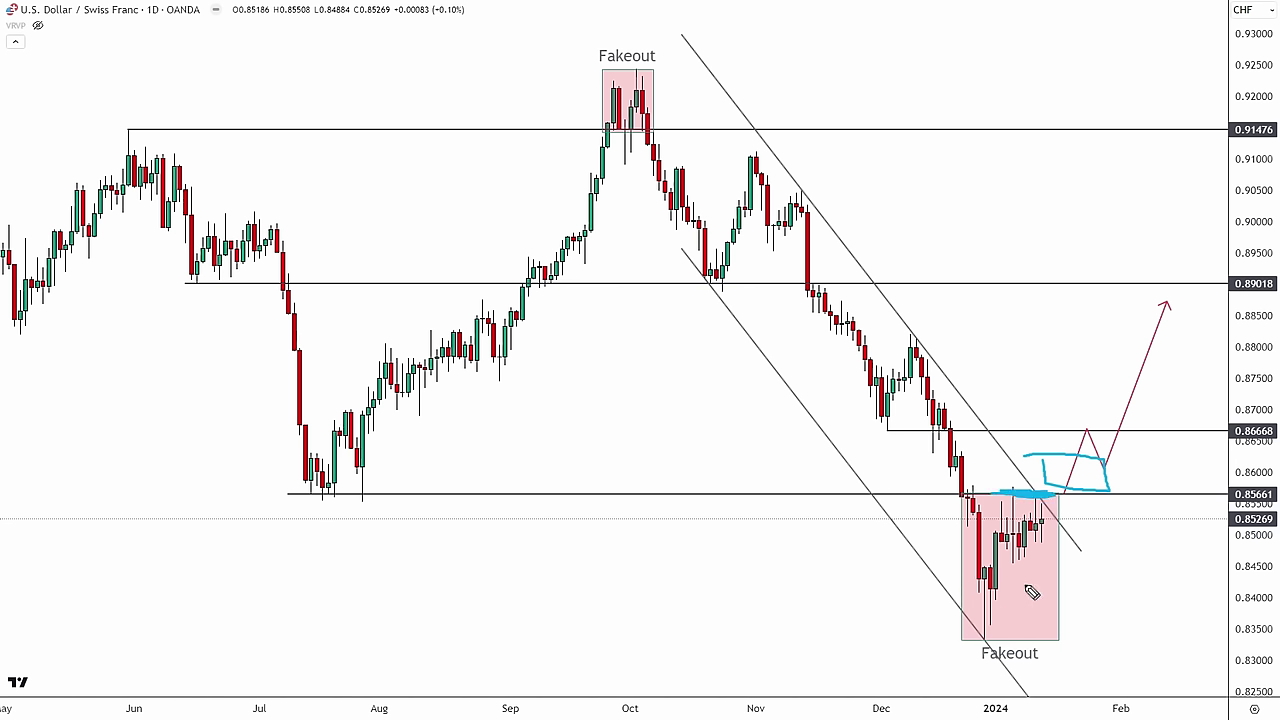
Step: Undo the cyan brush sketches and highlight the 0.89018 target level
key("ctrl+z")
key("ctrl+z")
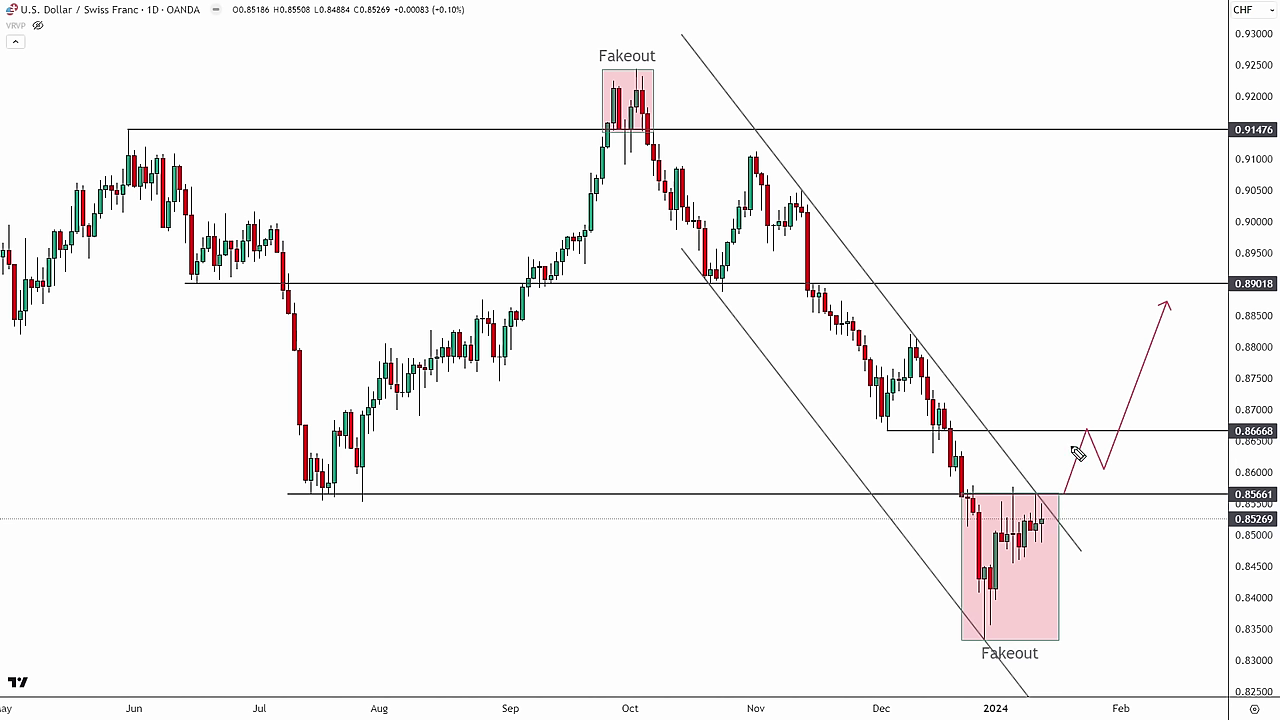
mouse_move(1178, 287)
left_mouse_down()
mouse_move(1149, 289)
mouse_move(1185, 288)
left_mouse_up()
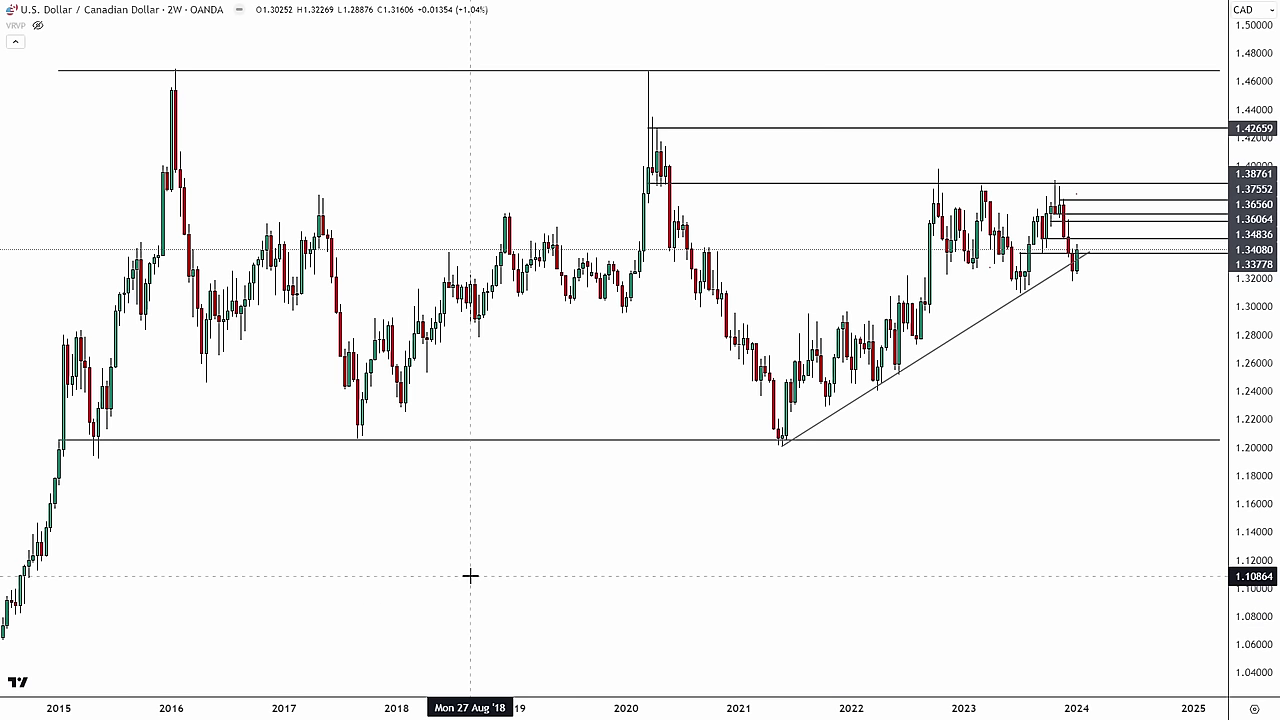
Step: Circle the 2015, 2017 and 2021 lows on 1.20 support and the 2016 and 2020 highs on 1.46
left_click_drag(486, 209, 494, 211)
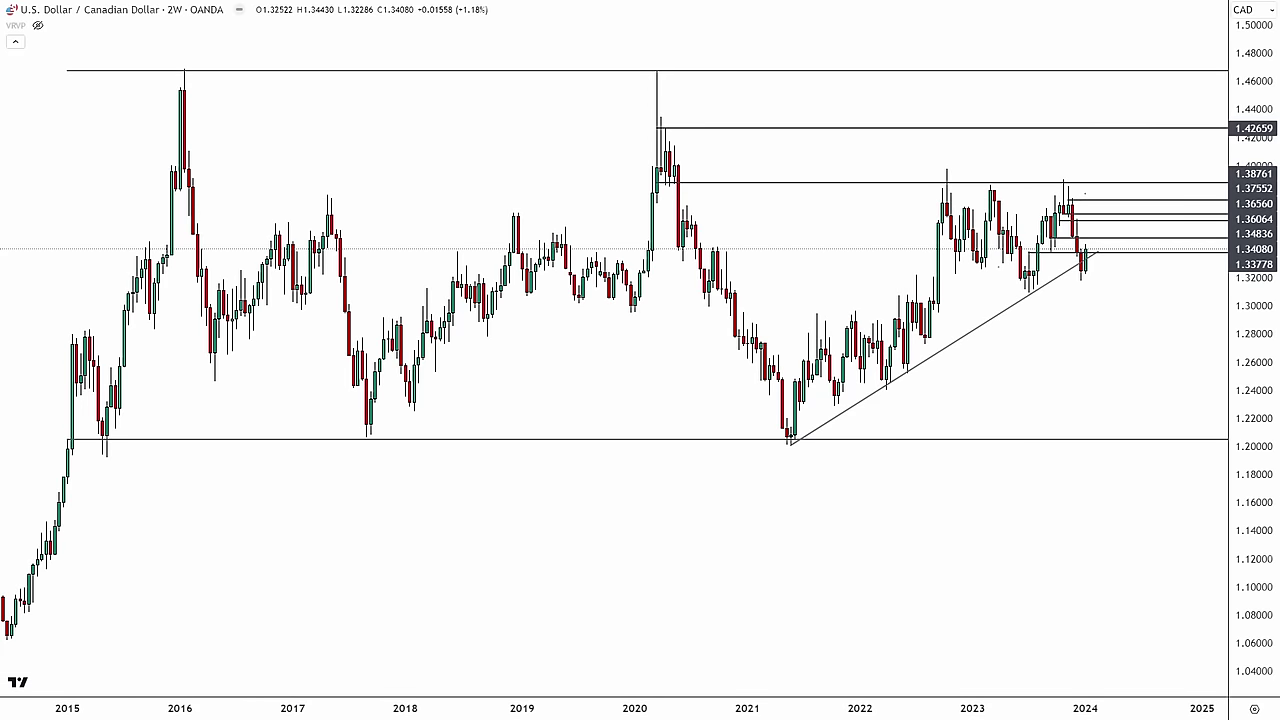
left_click_drag(118, 438, 84, 440)
left_click_drag(344, 447, 368, 445)
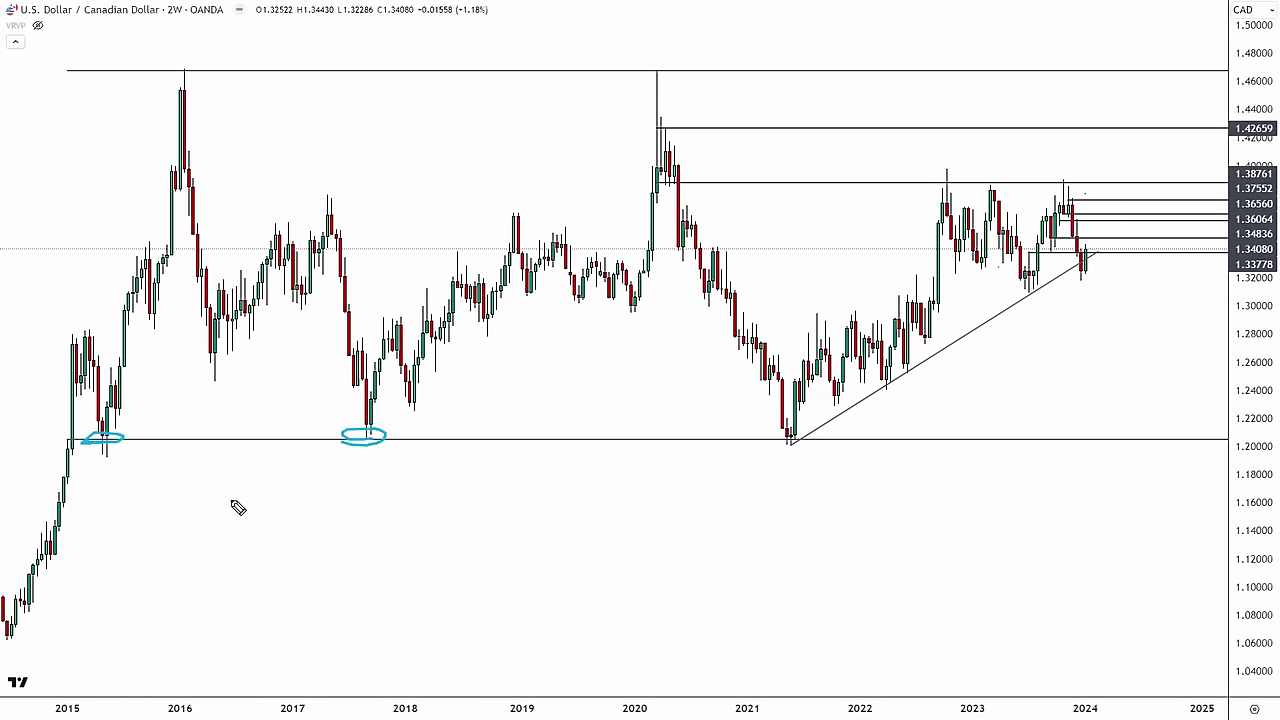
left_click_drag(806, 450, 790, 438)
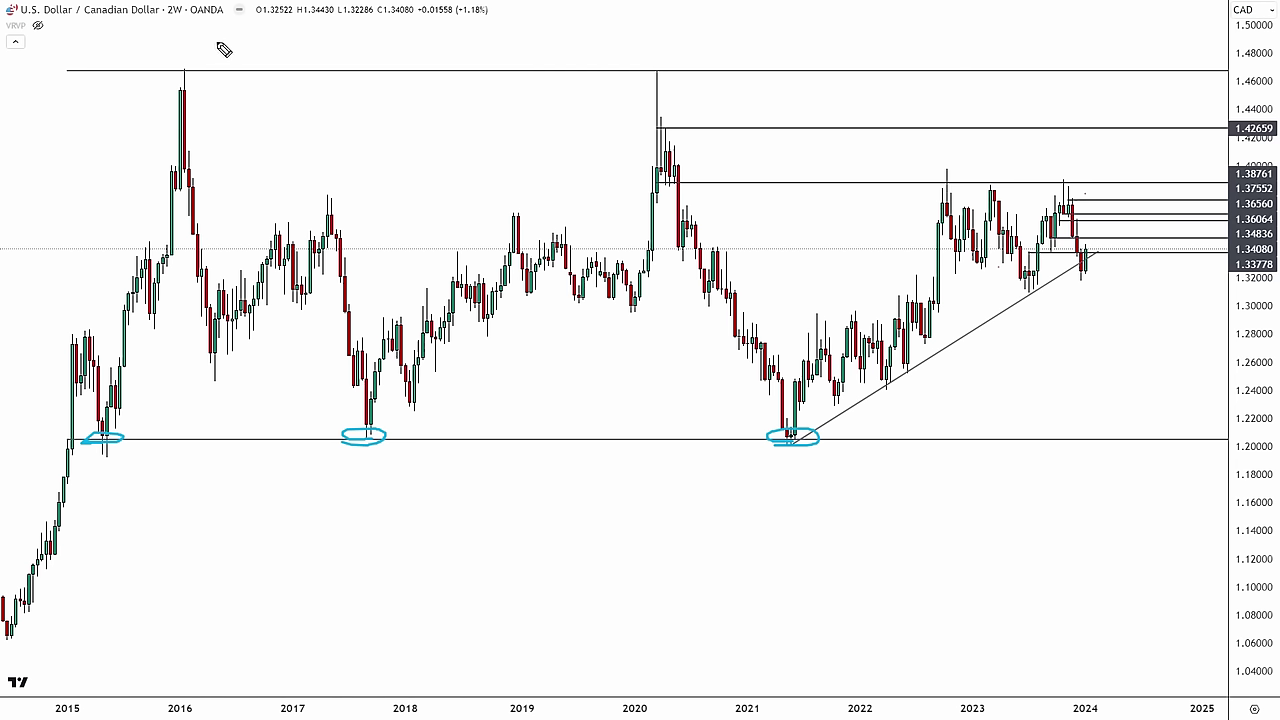
left_click_drag(160, 76, 195, 85)
left_click_drag(634, 84, 678, 85)
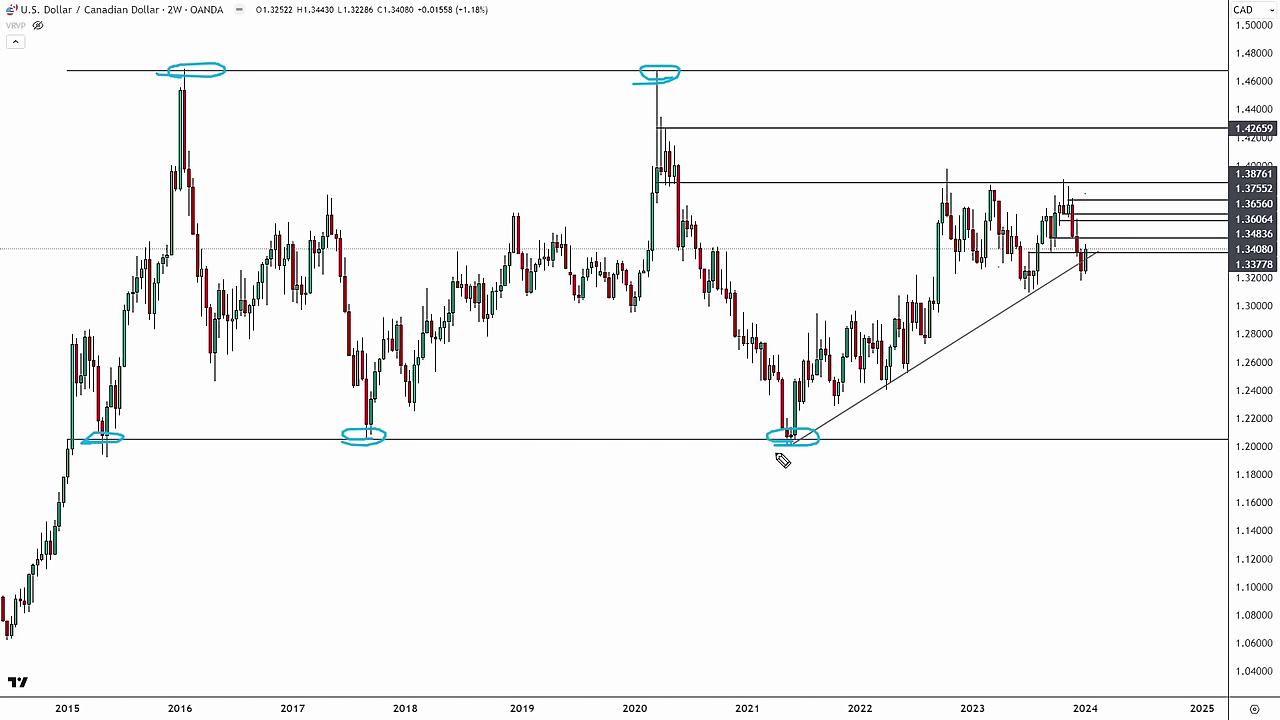
Step: Circle the 2020–2023 highs at the top level, undo the markings, and switch to the 1D interval
left_click_drag(931, 183, 980, 184)
left_click_drag(1068, 181, 1058, 187)
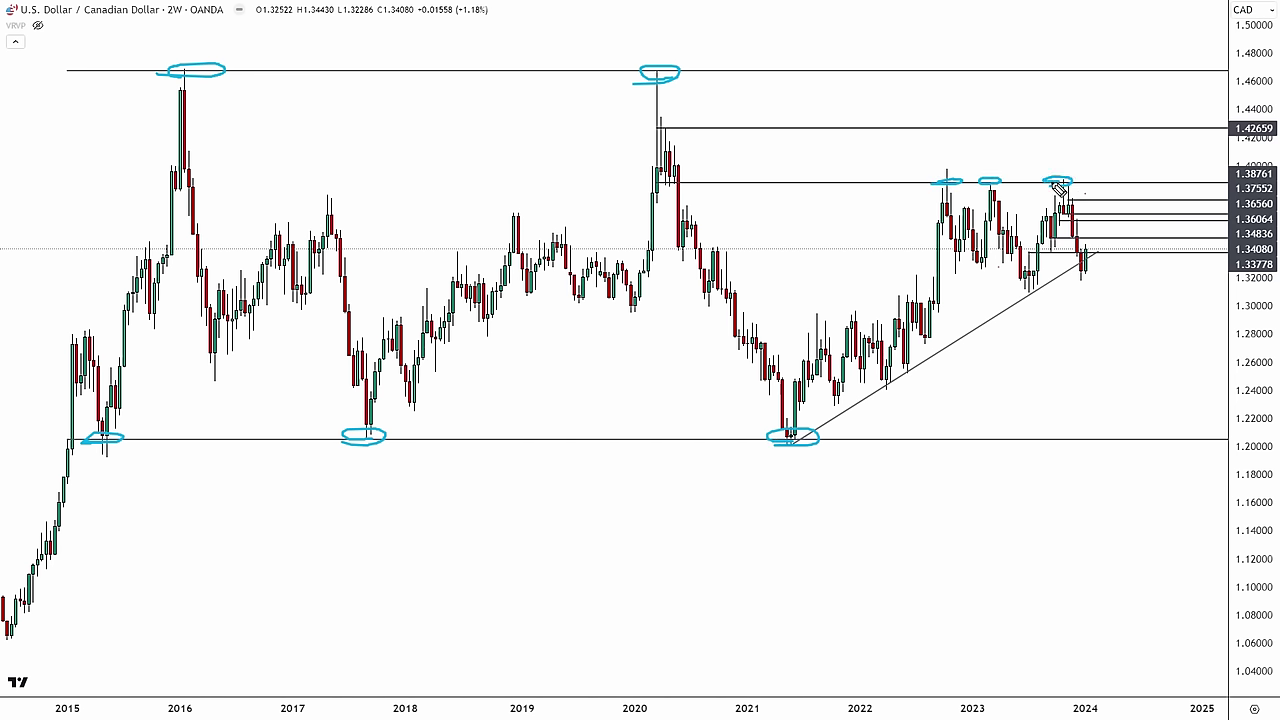
left_click_drag(680, 186, 664, 180)
key("ctrl+z")
key("ctrl+z")
key("ctrl+z")
key("ctrl+z")
key("ctrl+z")
key("ctrl+z")
key("ctrl+z")
key("ctrl+z")
key("ctrl+z")
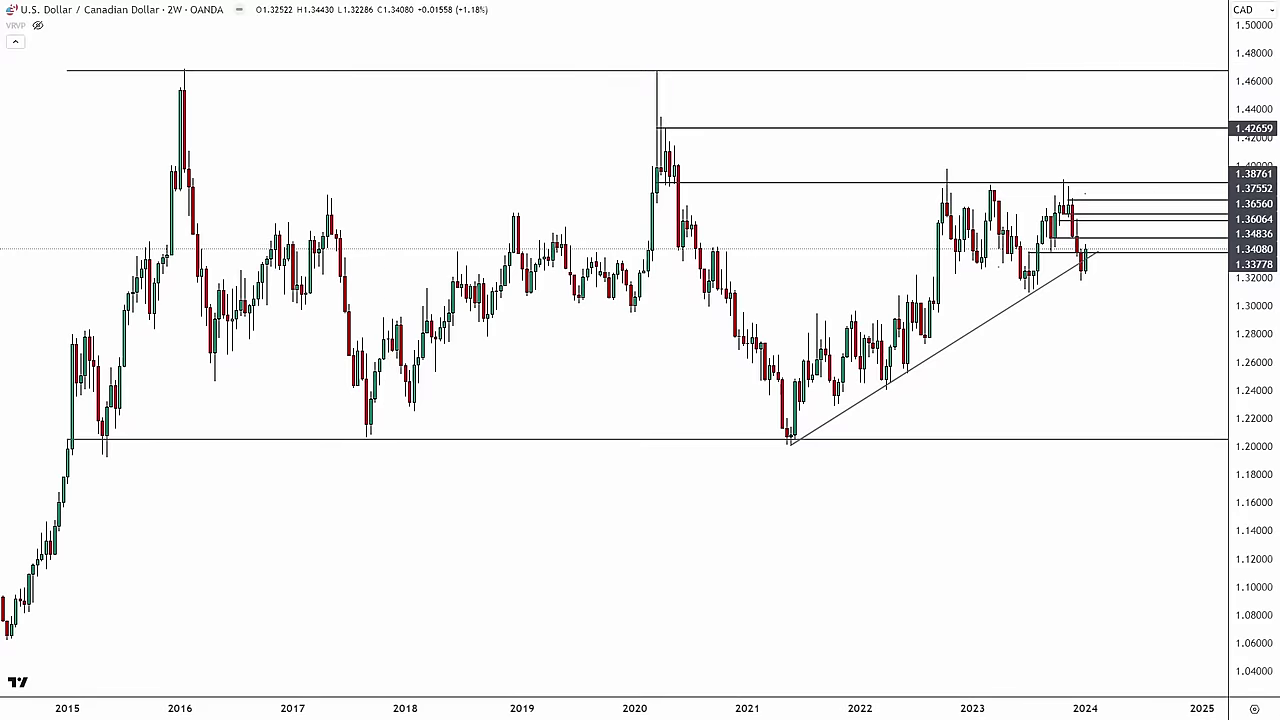
type("1D")
key("Return")
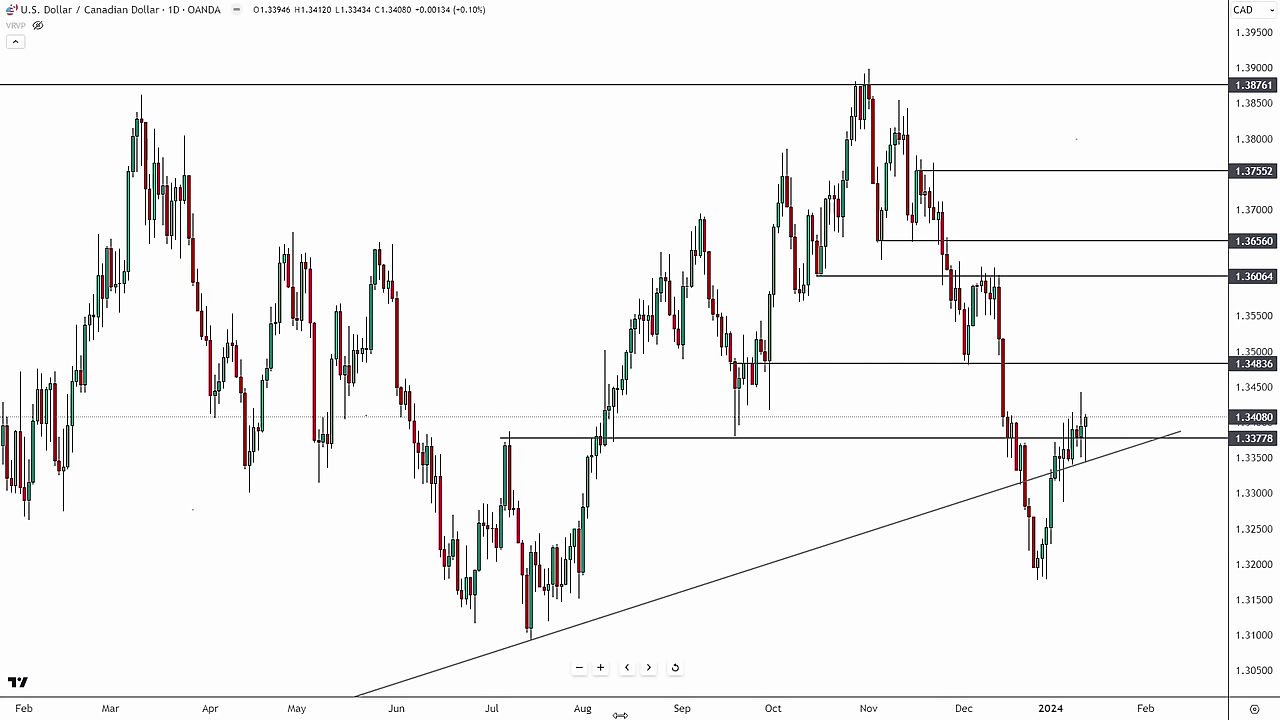
scroll(857, 634, "down", 5)
scroll(930, 661, "down", 3)
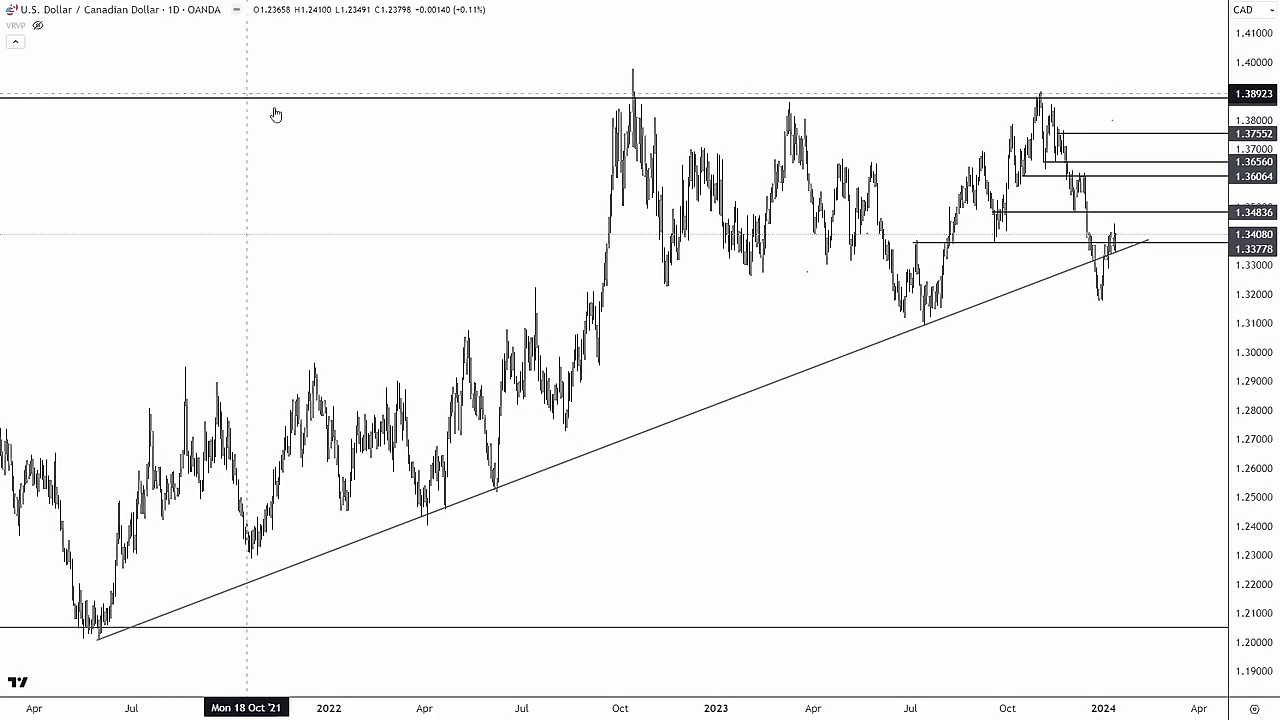
scroll(89, 357, "up", 2)
left_click_drag(89, 357, 794, 374)
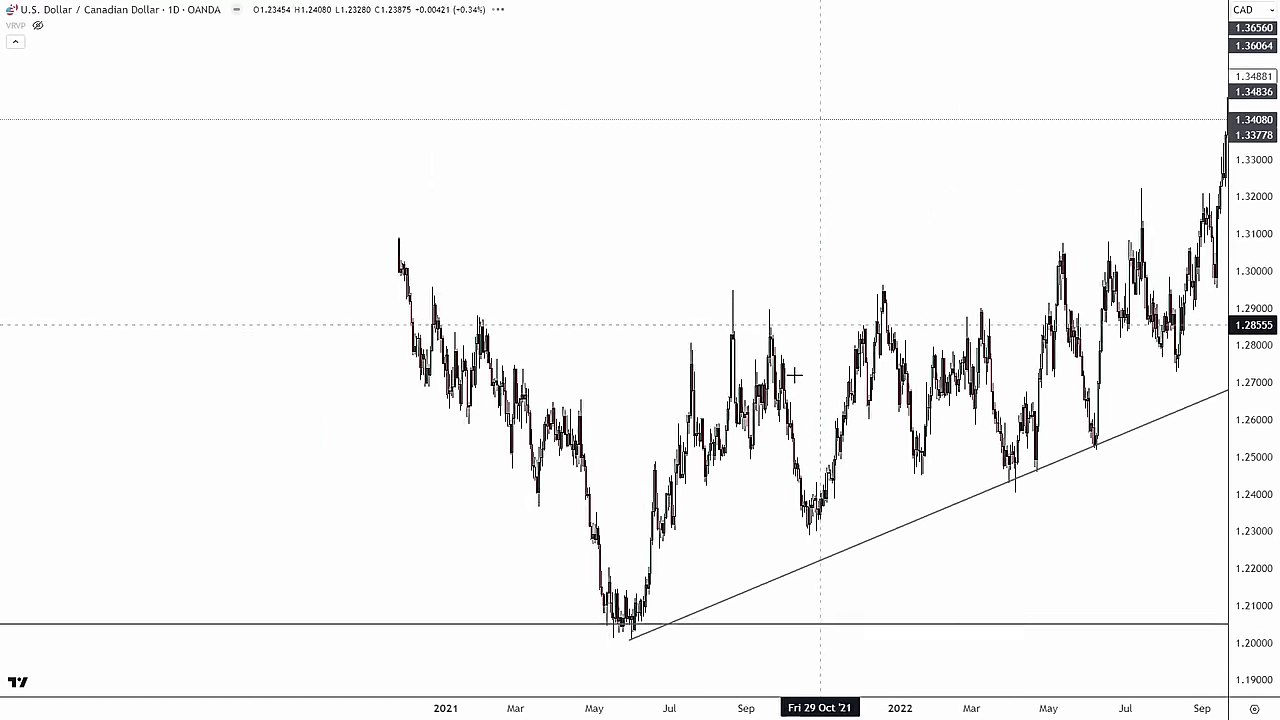
scroll(398, 647, "up", 3)
left_click_drag(1062, 531, 591, 527)
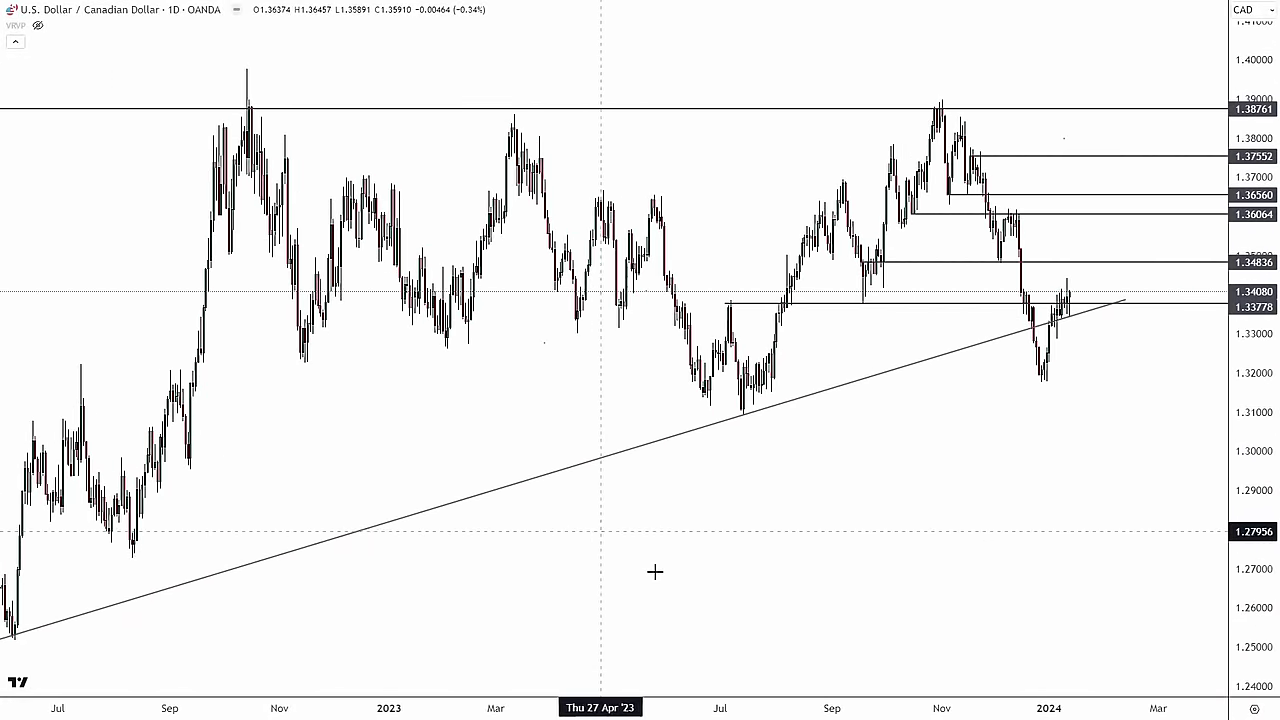
scroll(600, 667, "up", 4)
left_click_drag(600, 667, 934, 526)
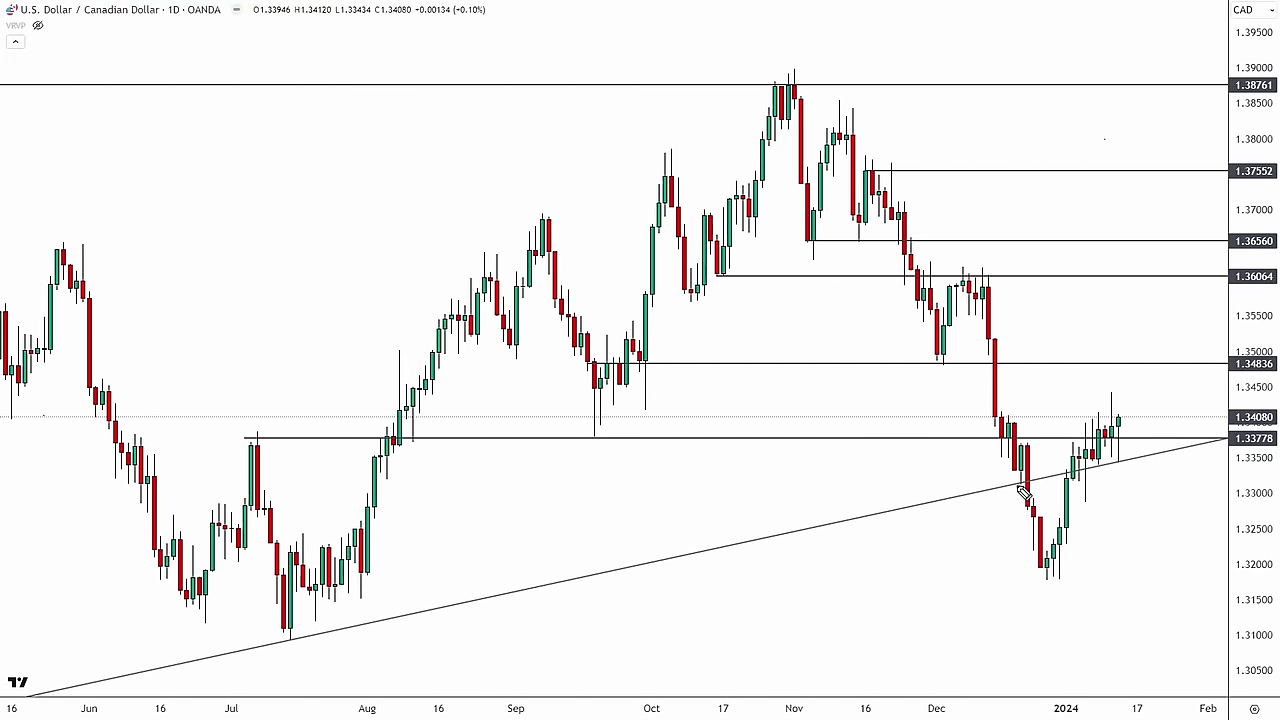
mouse_move(1022, 490)
left_mouse_down()
mouse_move(1000, 478)
mouse_move(1040, 482)
left_mouse_up()
left_click_drag(283, 650, 288, 642)
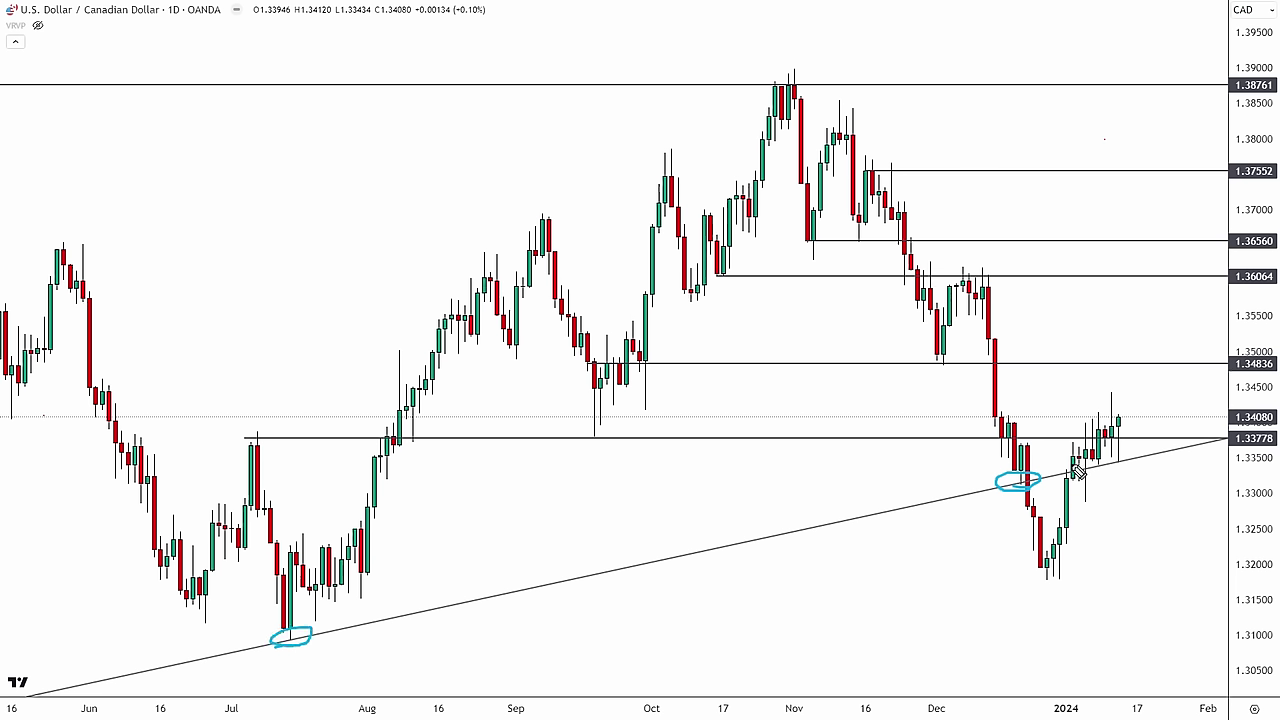
mouse_move(1078, 472)
left_mouse_down()
mouse_move(1062, 475)
mouse_move(1086, 462)
mouse_move(1066, 458)
mouse_move(1086, 420)
mouse_move(1080, 495)
mouse_move(1092, 494)
left_mouse_up()
key("ctrl+z")
key("ctrl+z")
key("ctrl+z")
key("ctrl+z")
key("ctrl+z")
left_click_drag(1080, 448, 1090, 446)
key("ctrl+z")
key("ctrl+z")
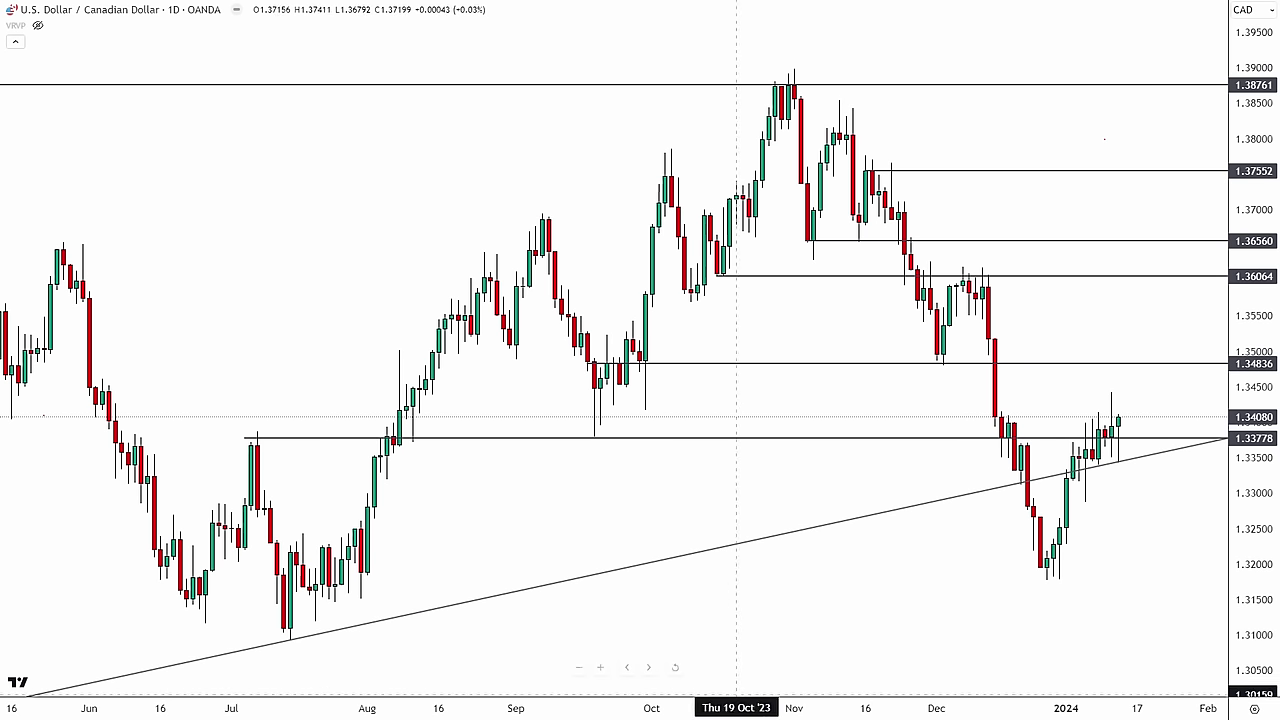
scroll(730, 620, "up", 2)
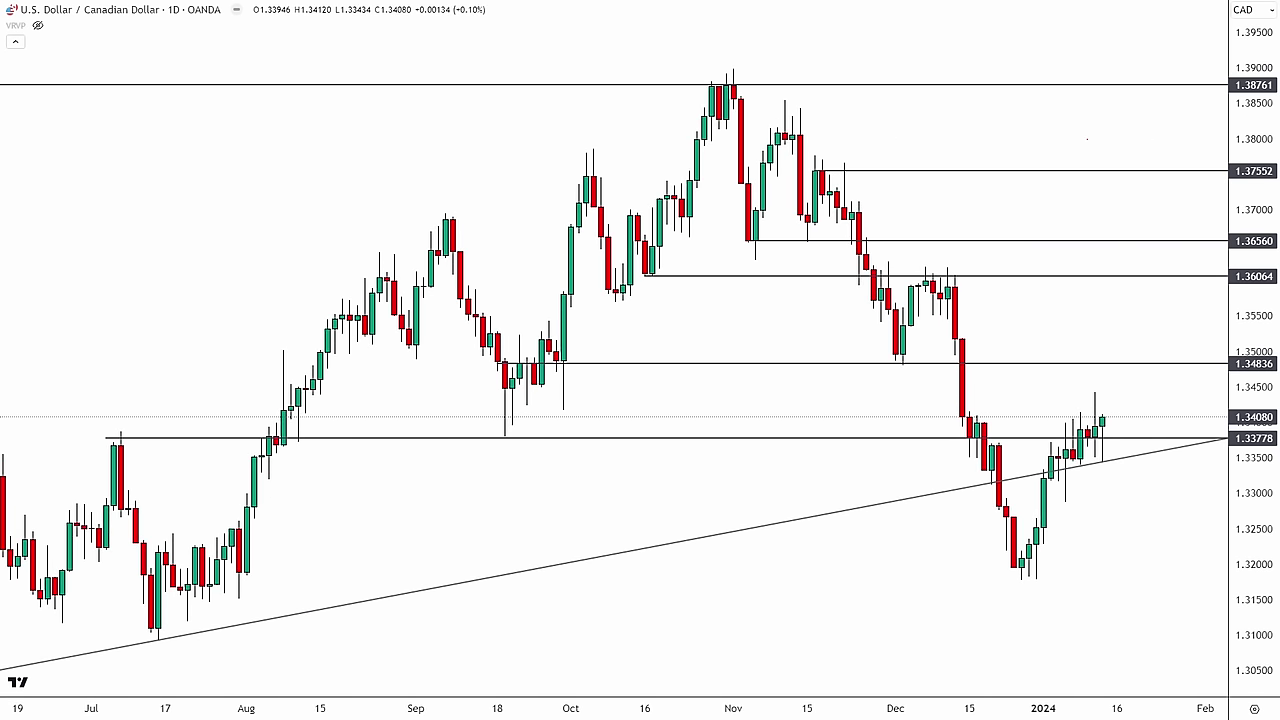
mouse_move(146, 442)
left_mouse_down()
mouse_move(100, 434)
mouse_move(142, 437)
left_mouse_up()
left_click_drag(505, 444, 527, 437)
mouse_move(308, 439)
left_mouse_down()
mouse_move(260, 437)
mouse_move(296, 431)
left_mouse_up()
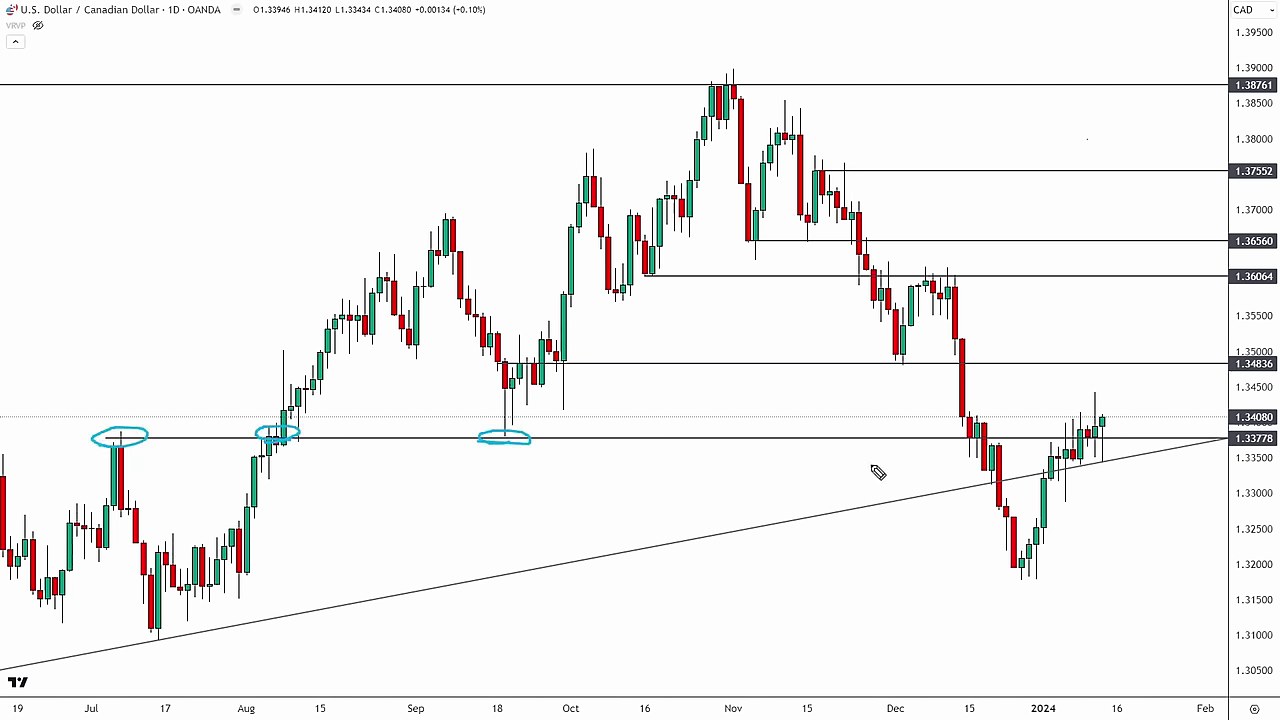
left_click_drag(955, 450, 1016, 438)
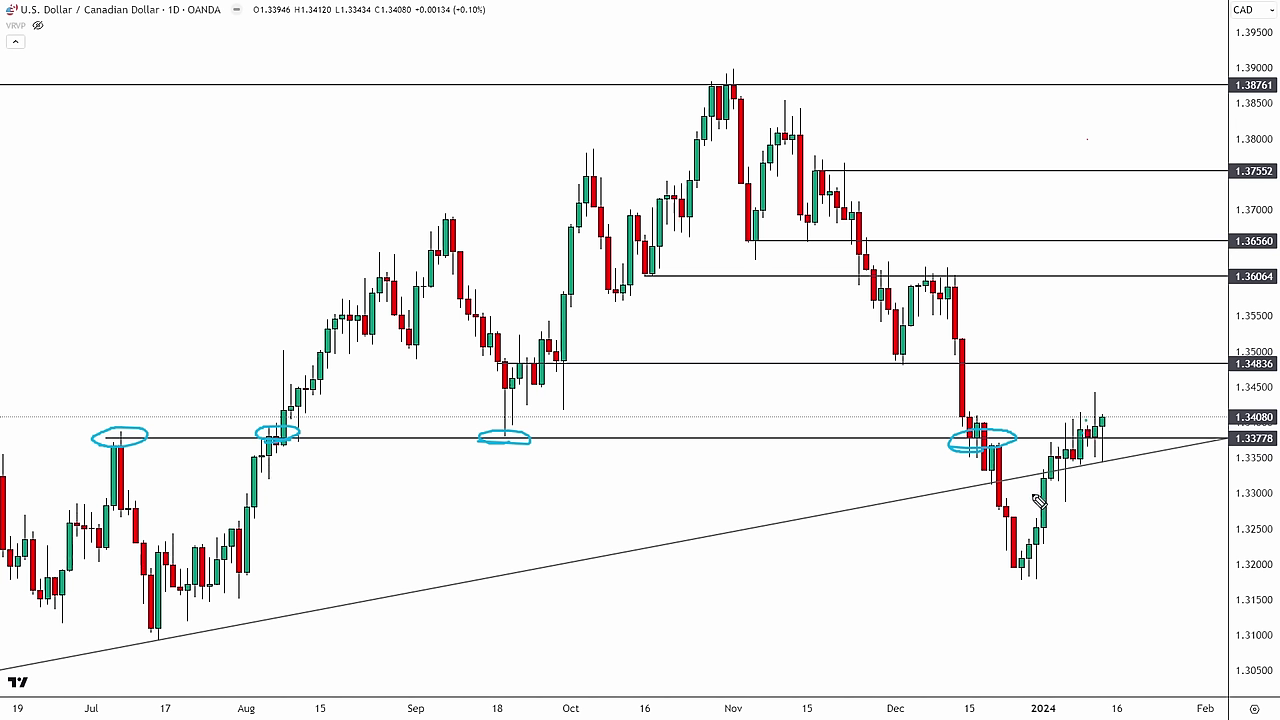
key("ctrl+z")
key("ctrl+z")
key("ctrl+z")
key("ctrl+z")
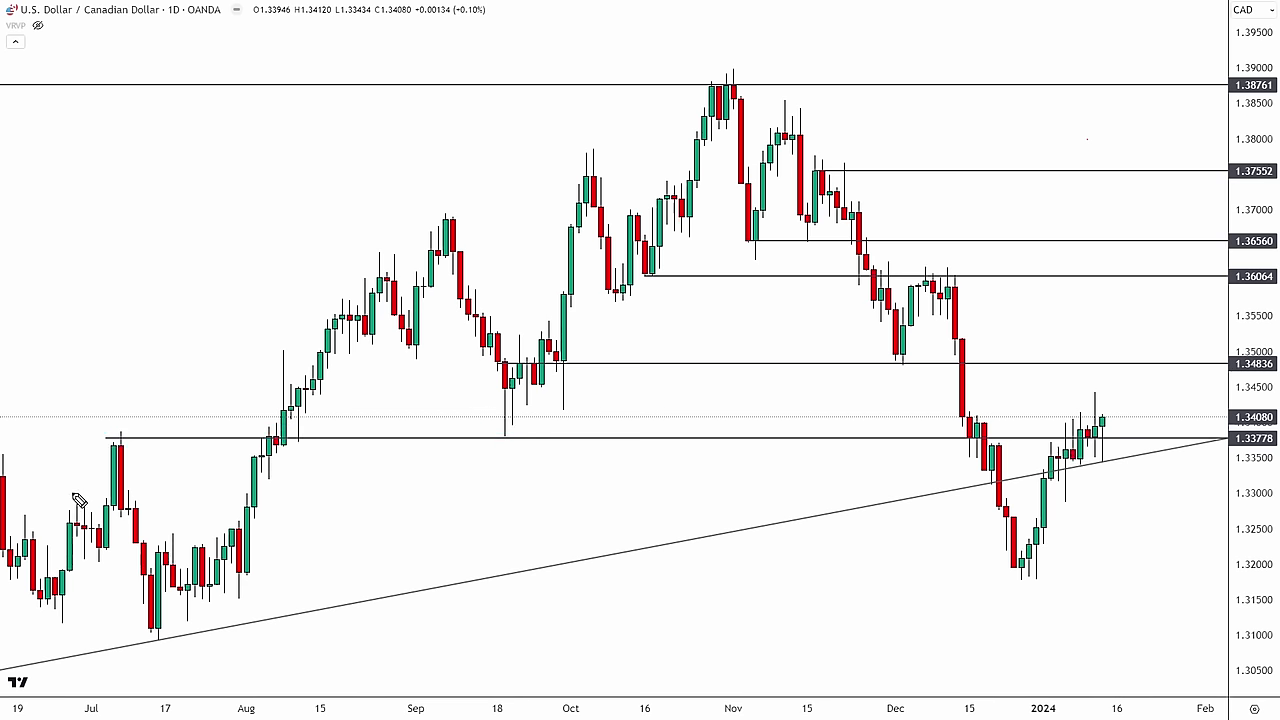
Step: Zoom in on the December–February candles and center them in the chart
scroll(857, 560, "up", 5)
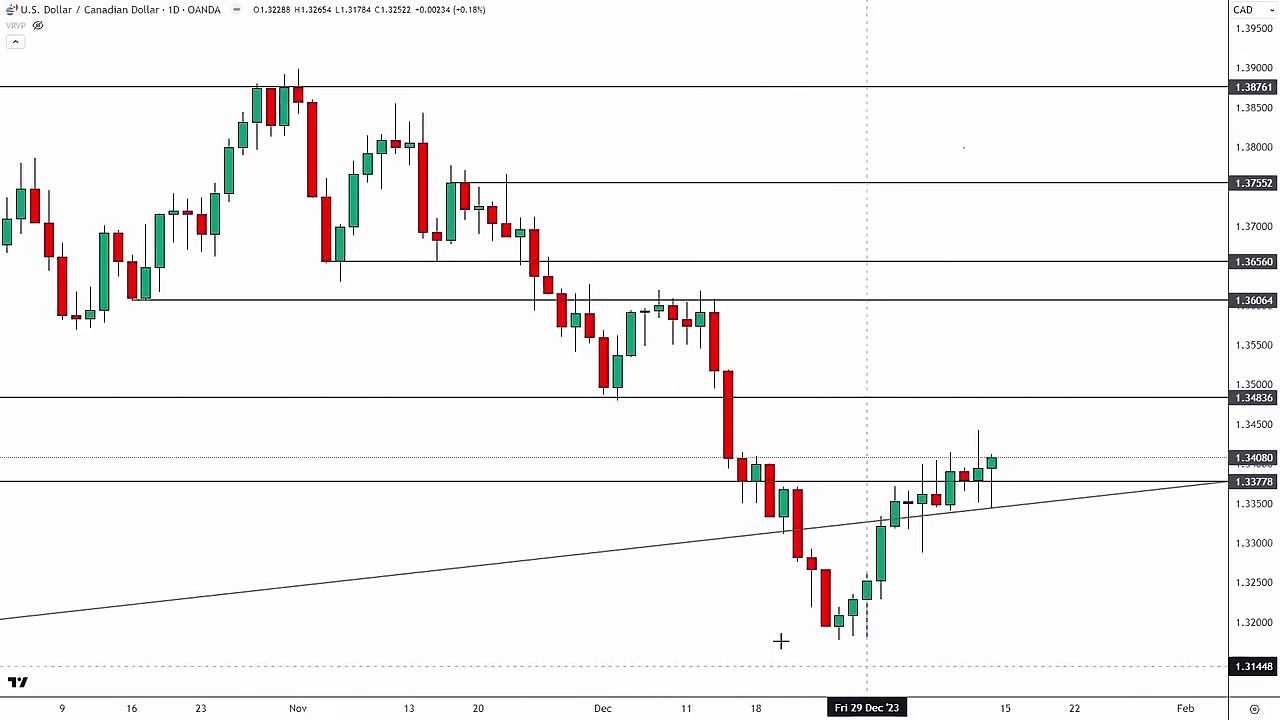
left_click_drag(1248, 517, 1215, 388)
left_click_drag(1002, 588, 1080, 500)
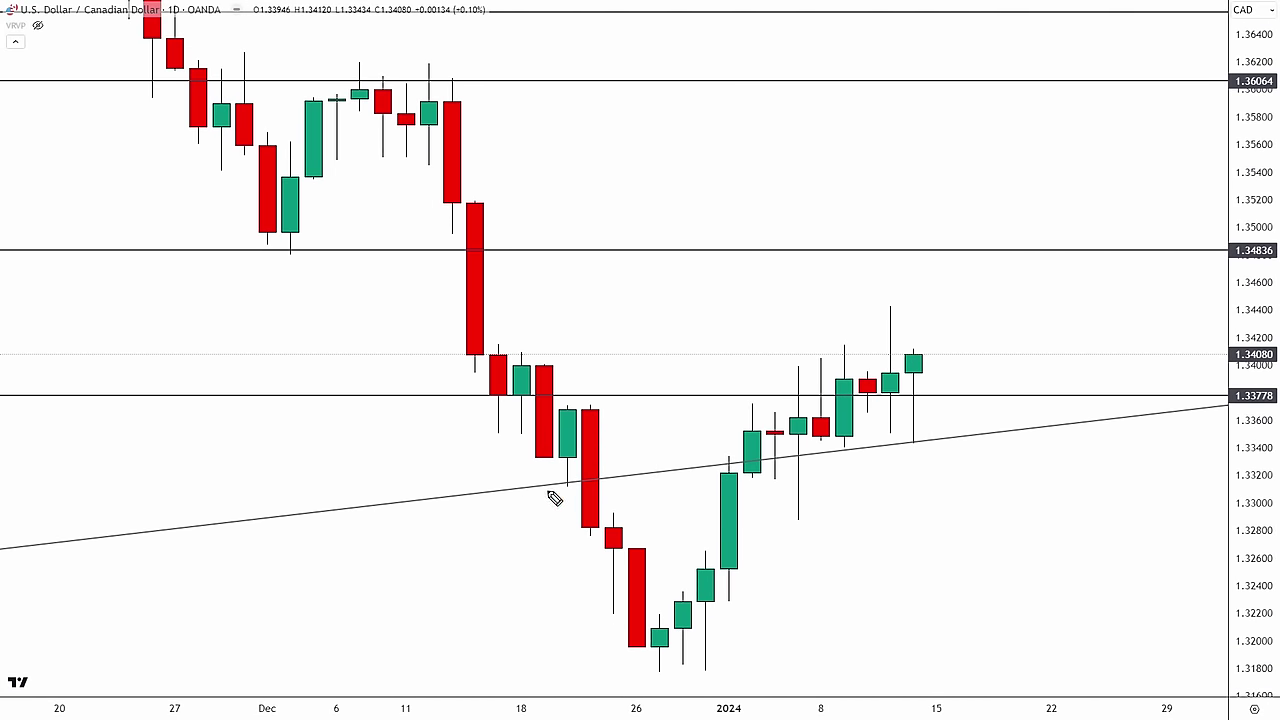
Step: Mark the Dec 20–21, early January and Jan 12 trendline touches, undo the last mark, and switch to 1W
left_click_drag(554, 494, 592, 484)
left_click_drag(776, 453, 812, 448)
left_click_drag(770, 524, 835, 513)
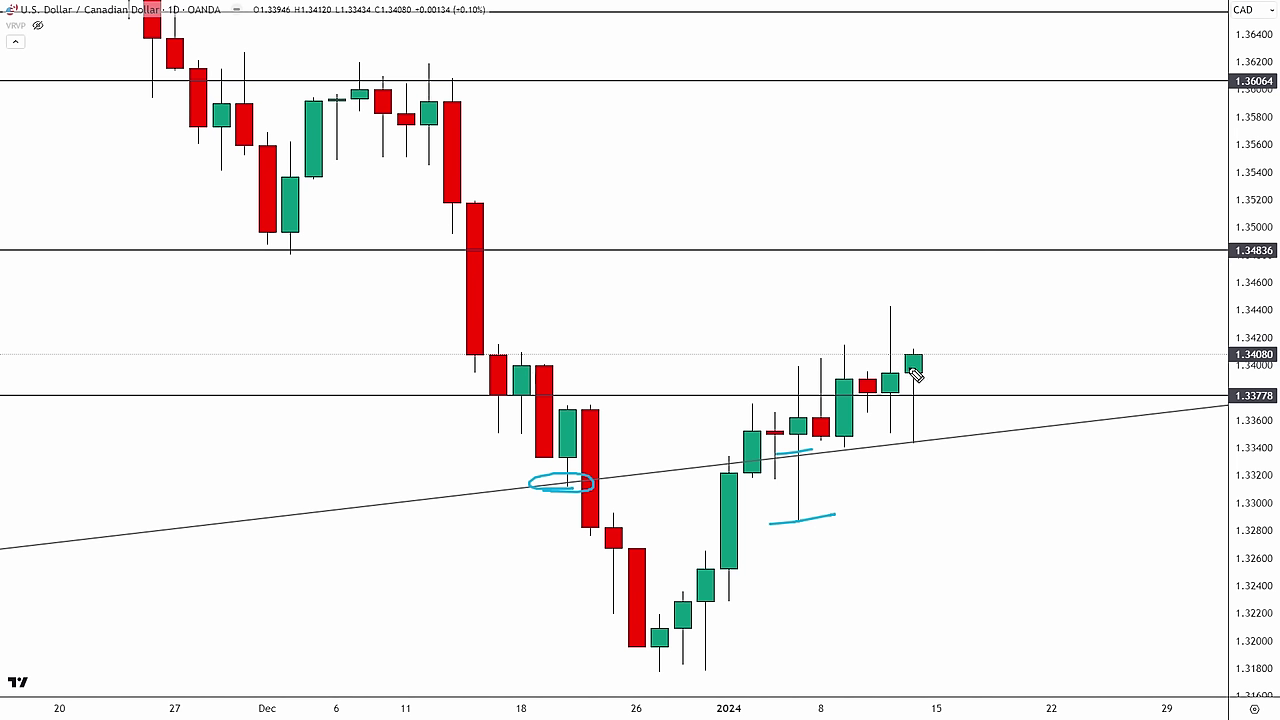
mouse_move(898, 452)
left_mouse_down()
mouse_move(946, 440)
mouse_move(902, 452)
mouse_move(914, 453)
left_mouse_up()
key("ctrl+z")
key("ctrl+z")
key("ctrl+z")
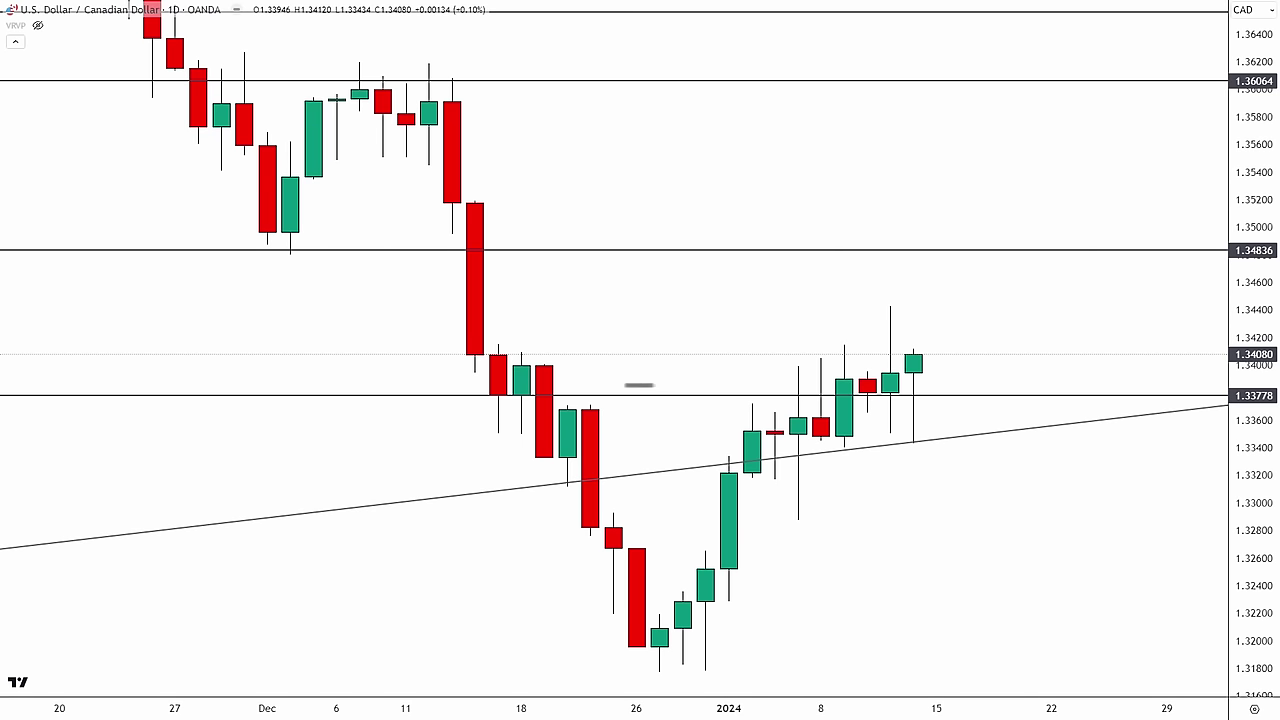
type("1W")
key("Return")
Step: Rescale the weekly chart's price and time axes to enlarge the recent candles
scroll(1206, 166, "up", 3)
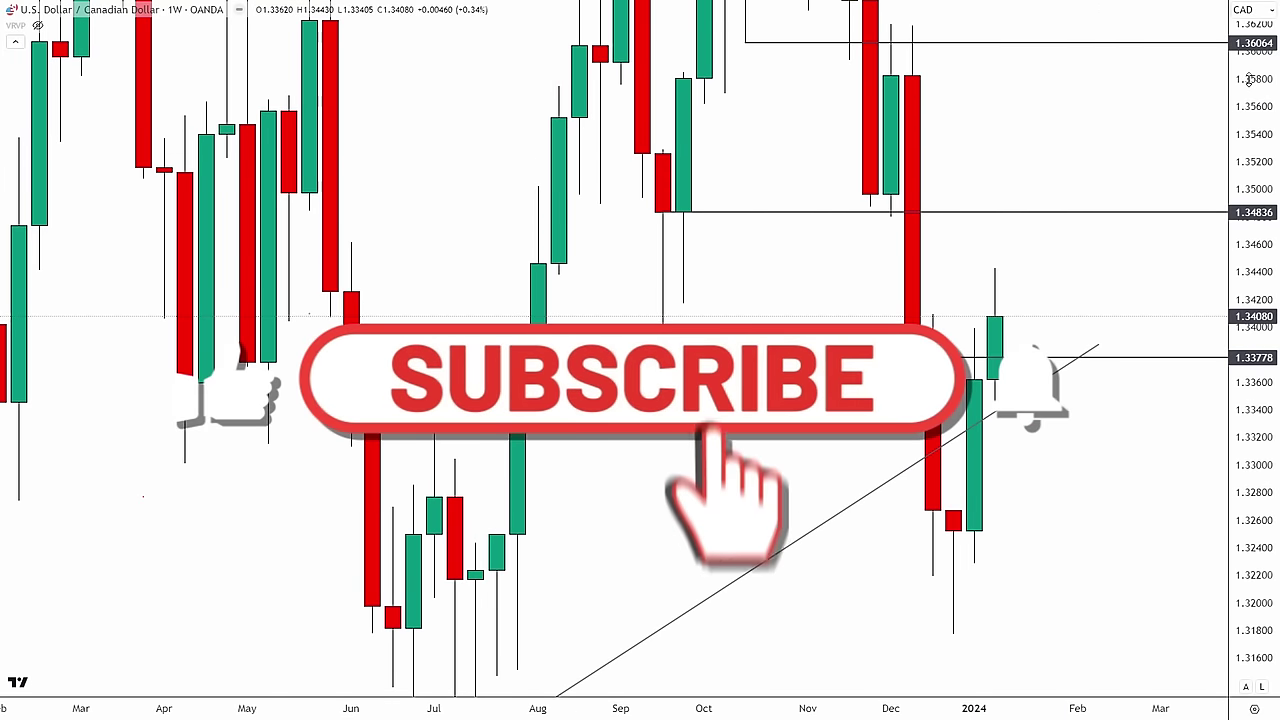
left_click_drag(1248, 80, 1248, 509)
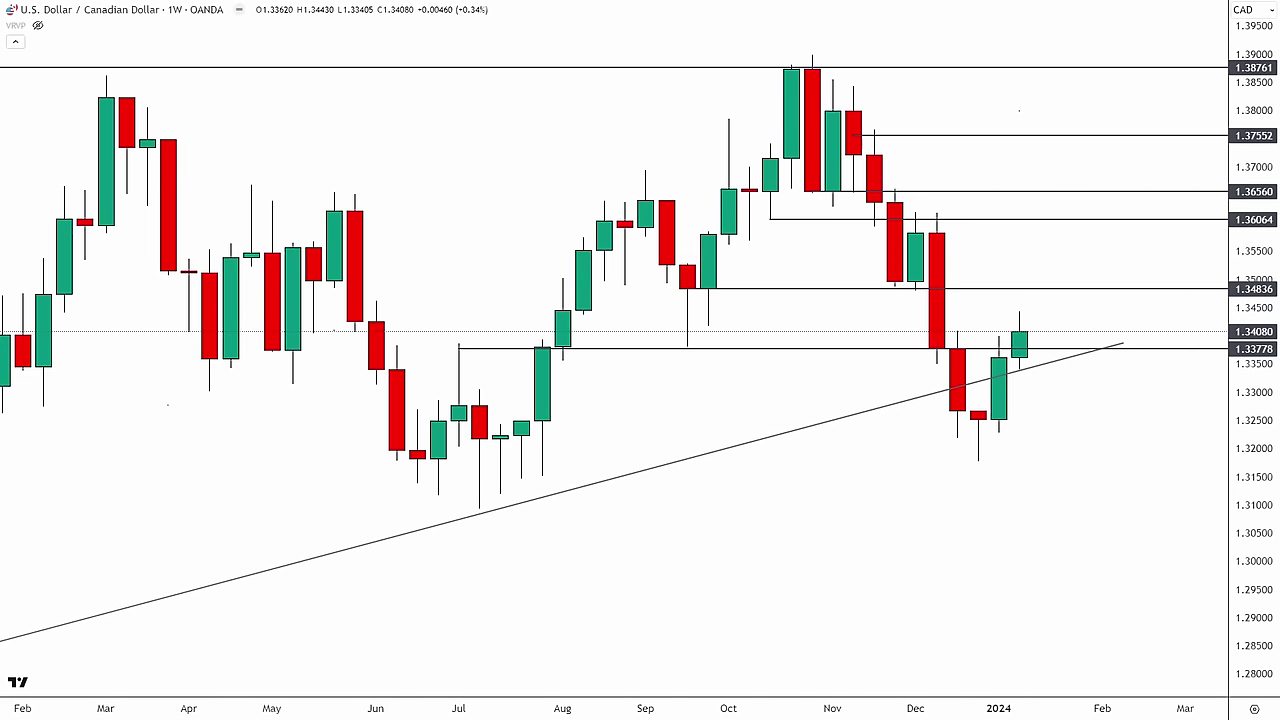
left_click_drag(1262, 414, 1234, 120)
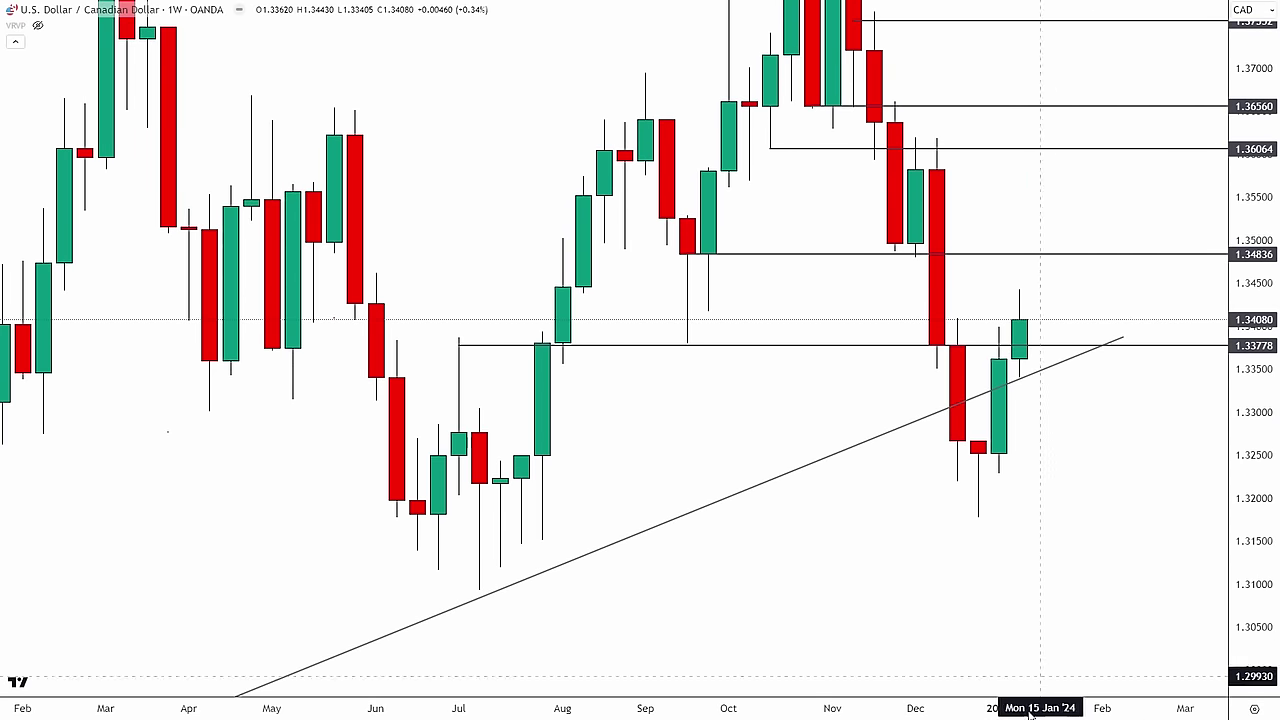
left_click_drag(1032, 716, 930, 716)
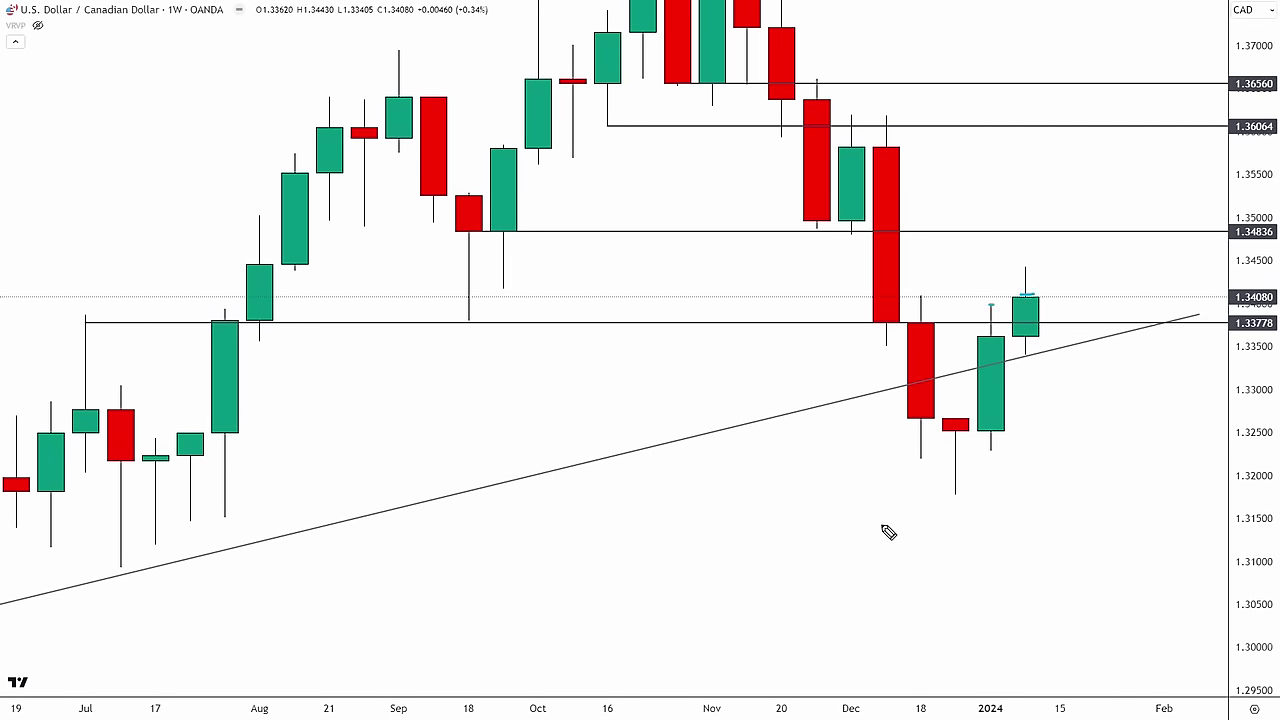
Step: Circle and undo the latest wick at the trendline, switch back to 1D, and reset the chart view
mouse_move(1027, 374)
left_mouse_down()
mouse_move(1064, 346)
mouse_move(1029, 376)
left_mouse_up()
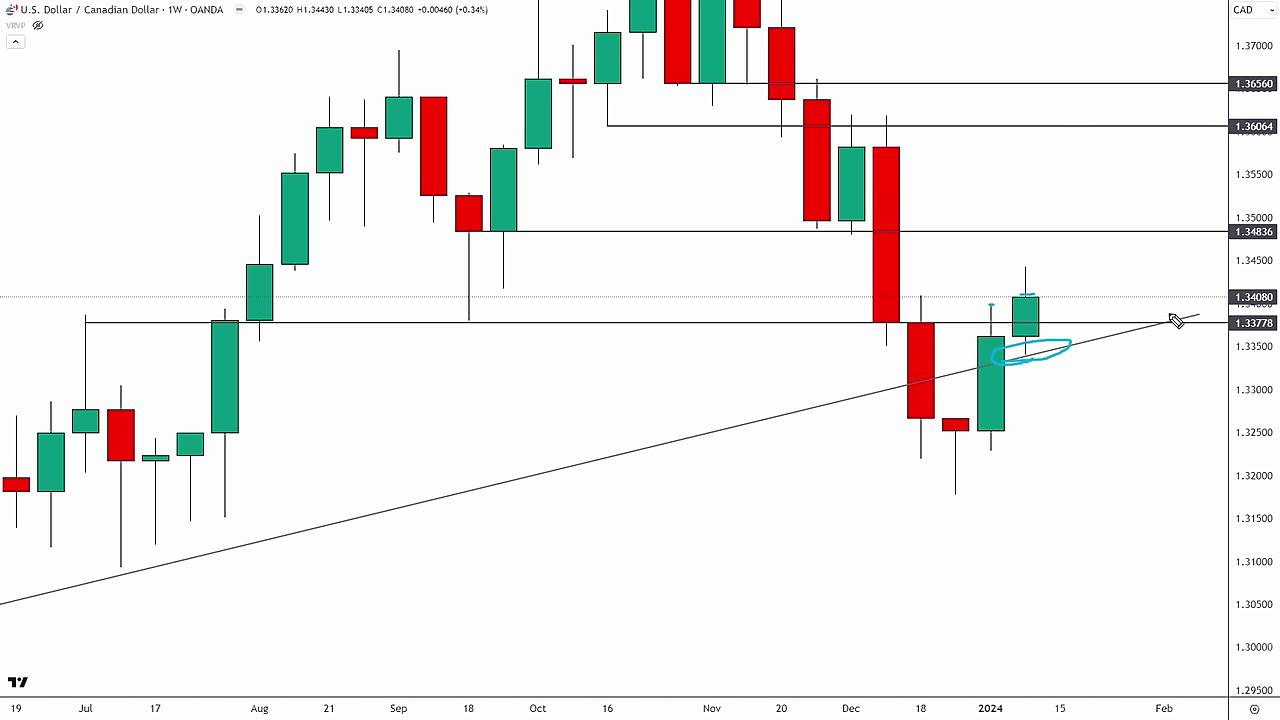
key("ctrl+z")
key("ctrl+z")
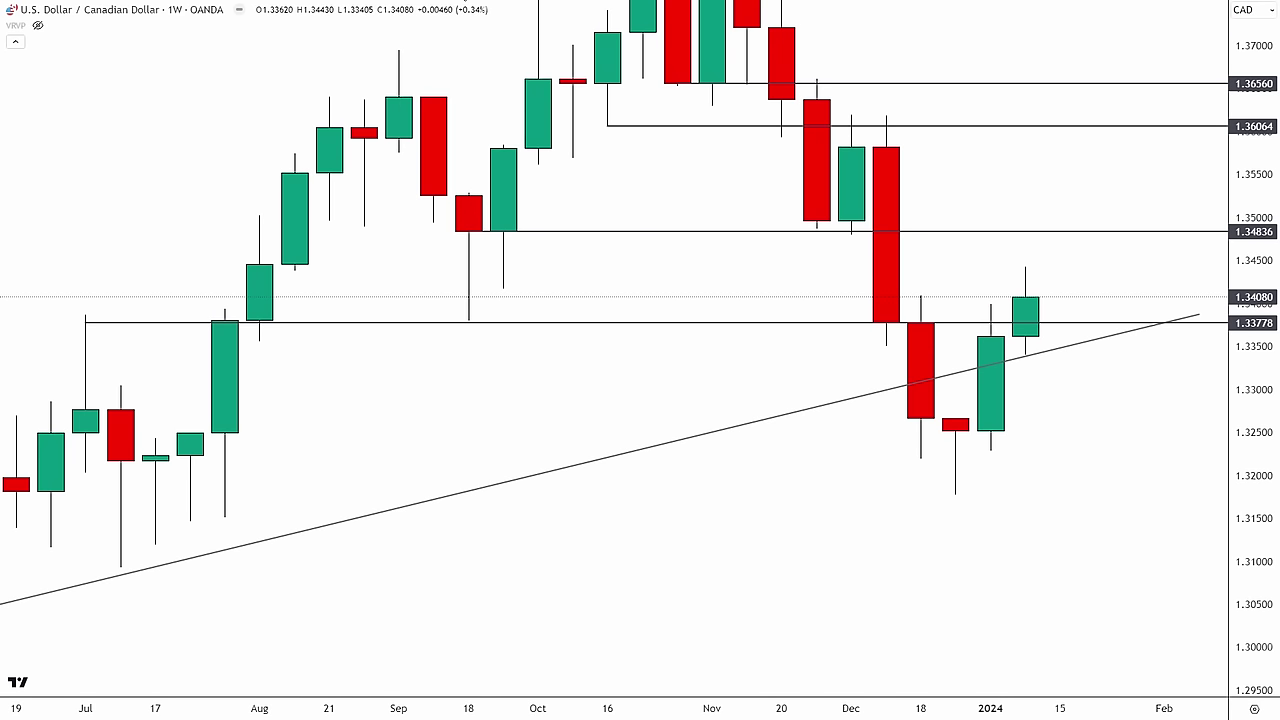
type("1D")
key("Return")
right_click(771, 78)
left_click(829, 90)
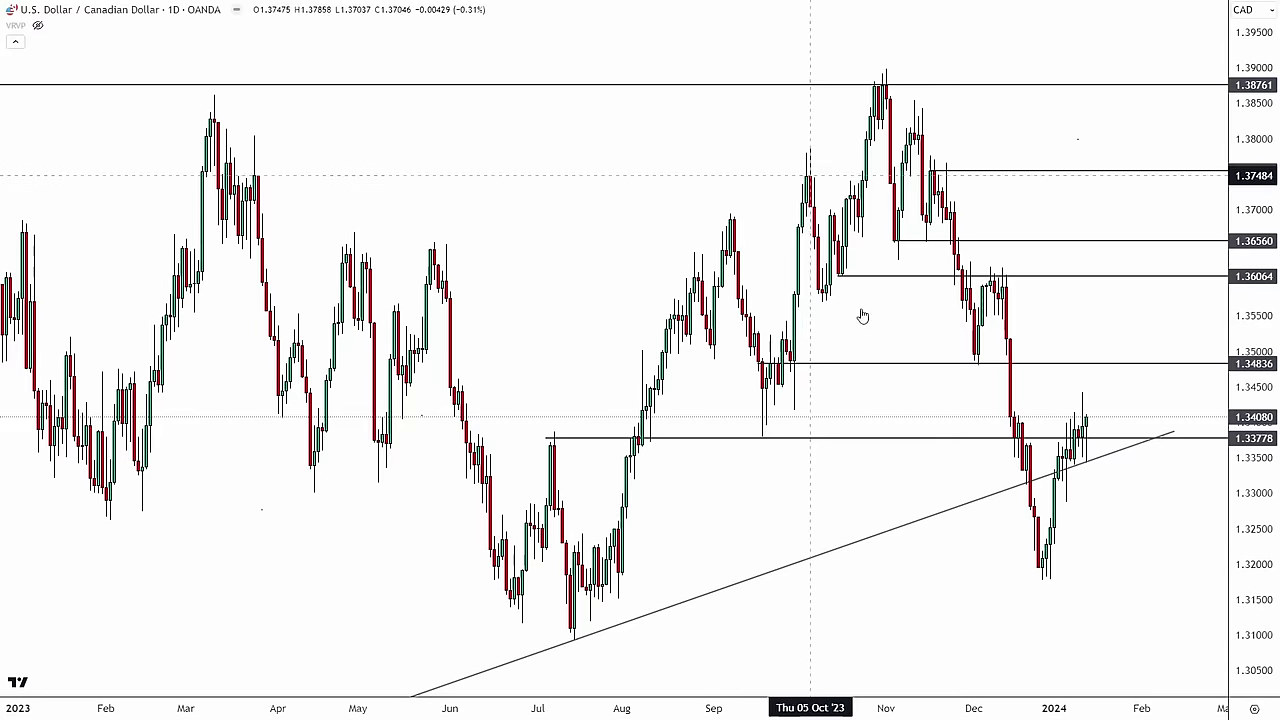
left_click_drag(1042, 643, 1103, 614)
scroll(937, 666, "up", 5)
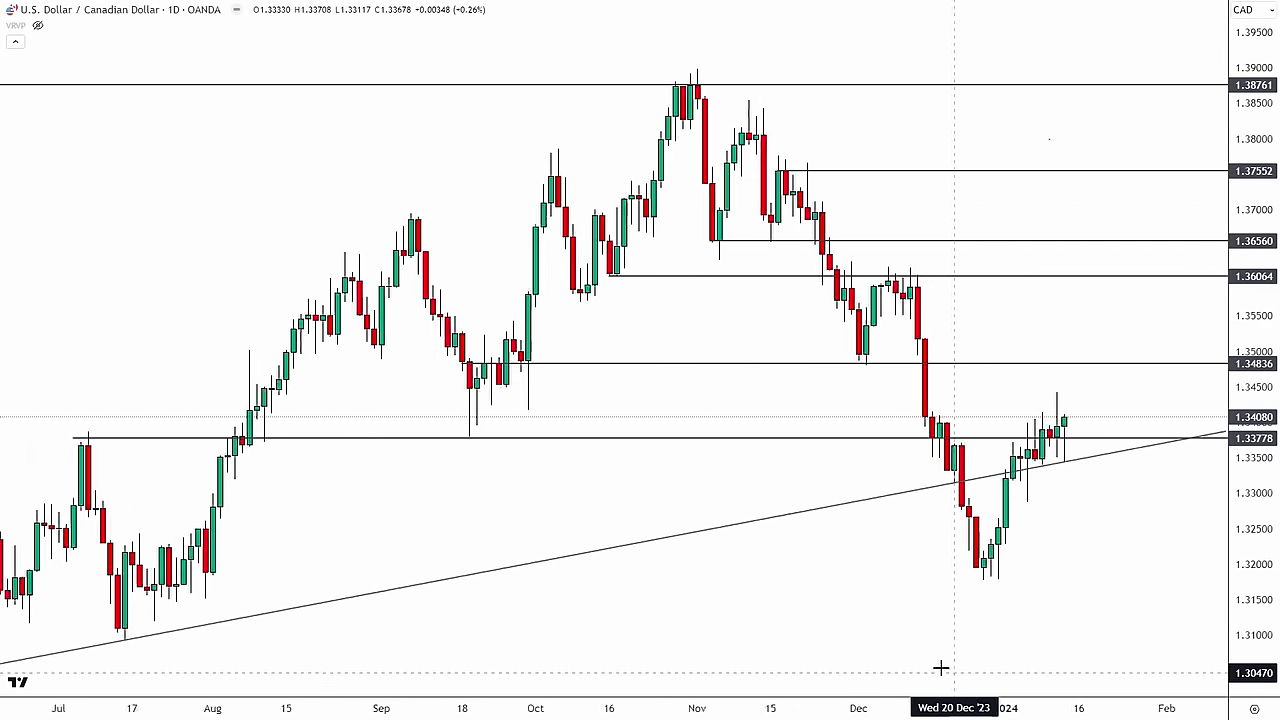
left_click_drag(1250, 470, 1089, 206)
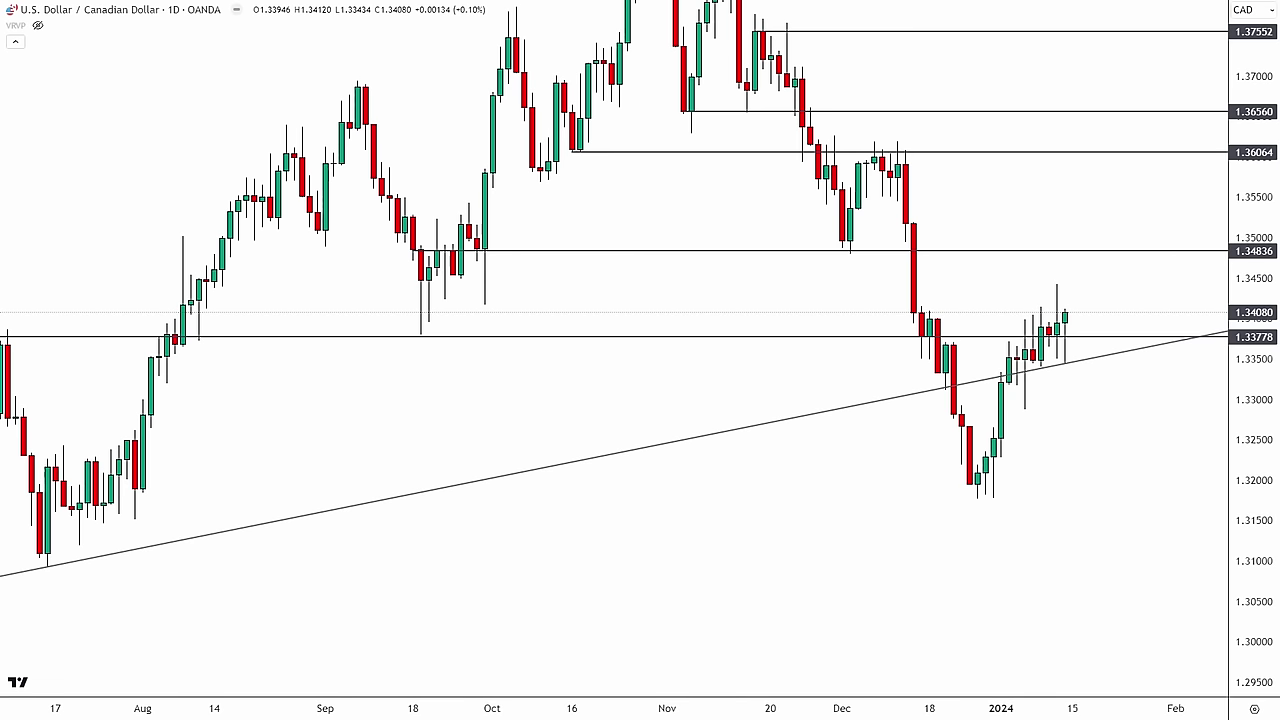
scroll(1214, 640, "down", 3)
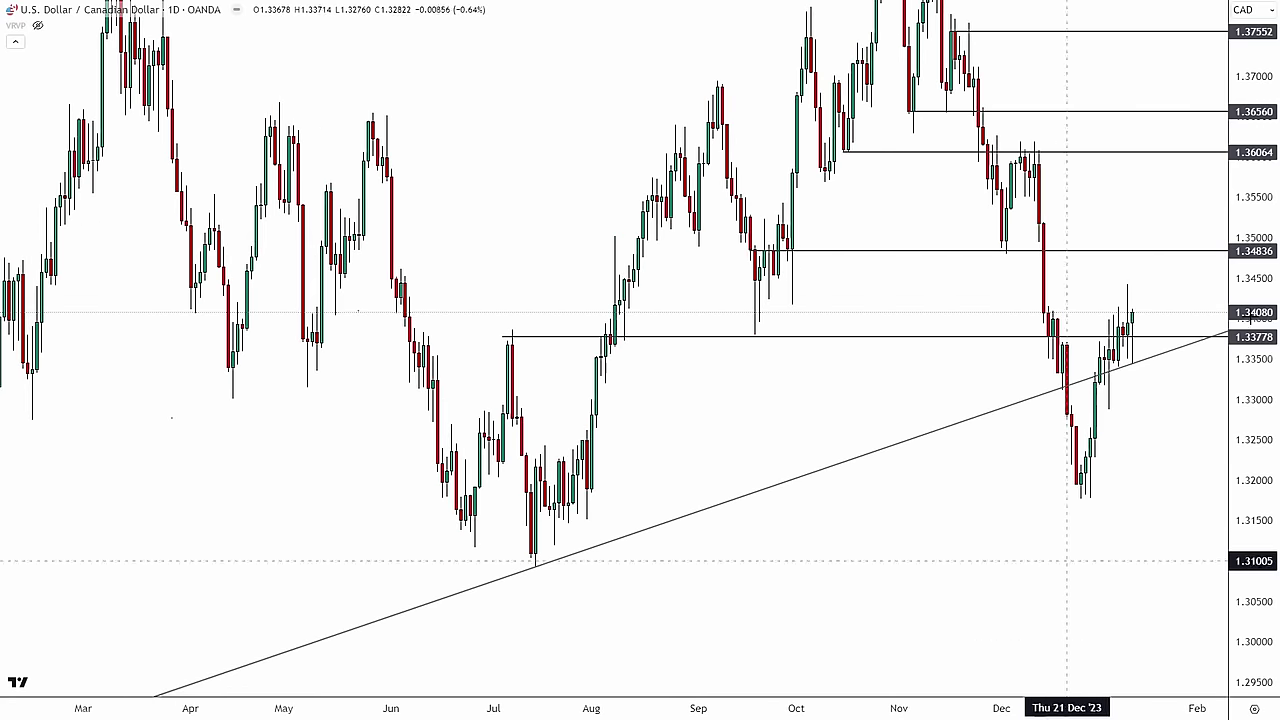